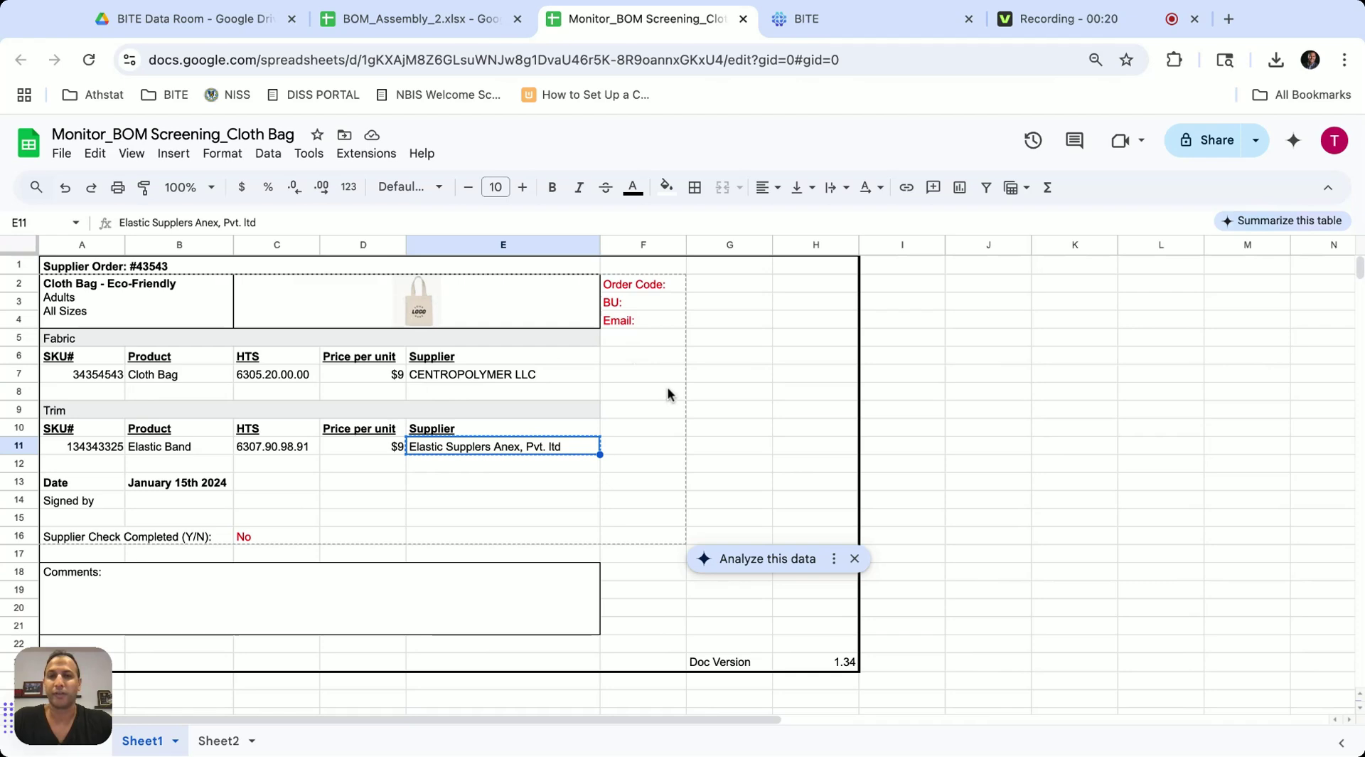
{"action": "left_click", "coordinate": [890, 24]}
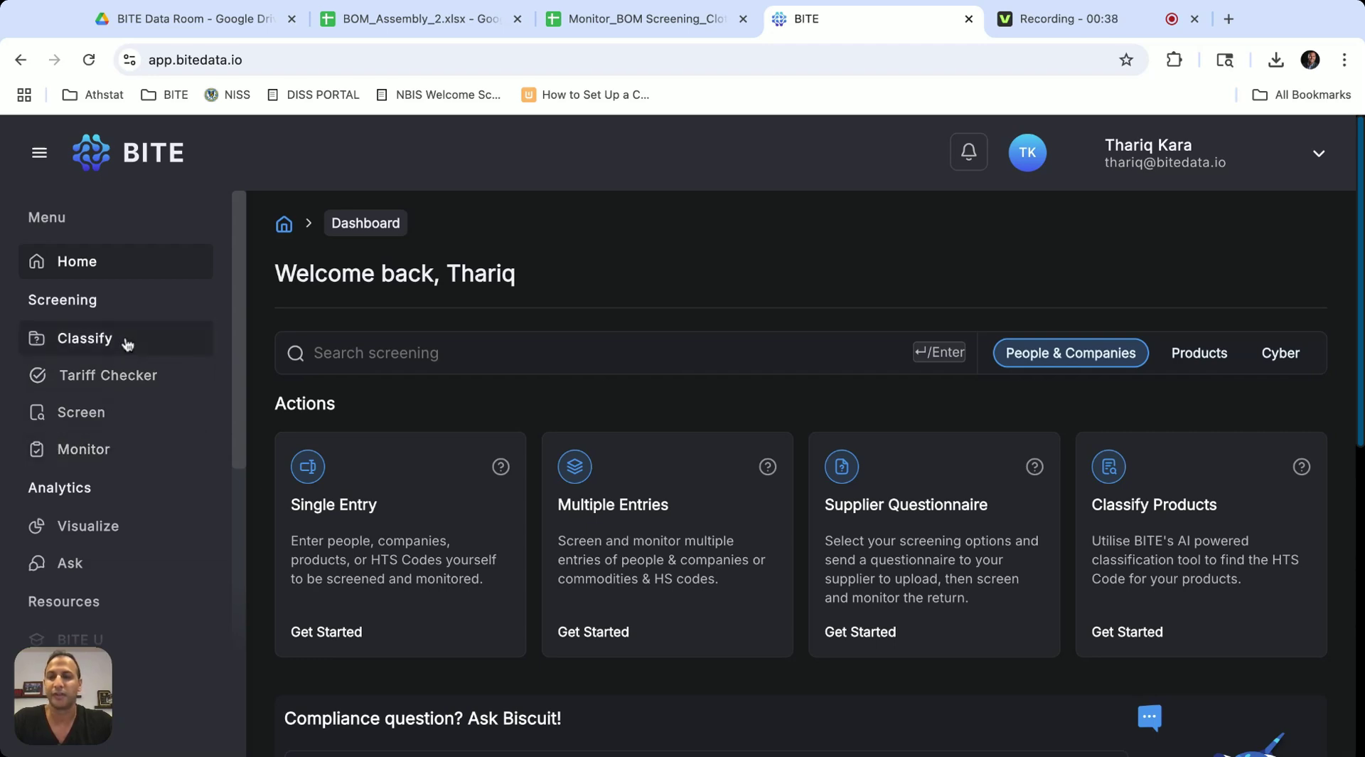
{"action": "left_click", "coordinate": [649, 29]}
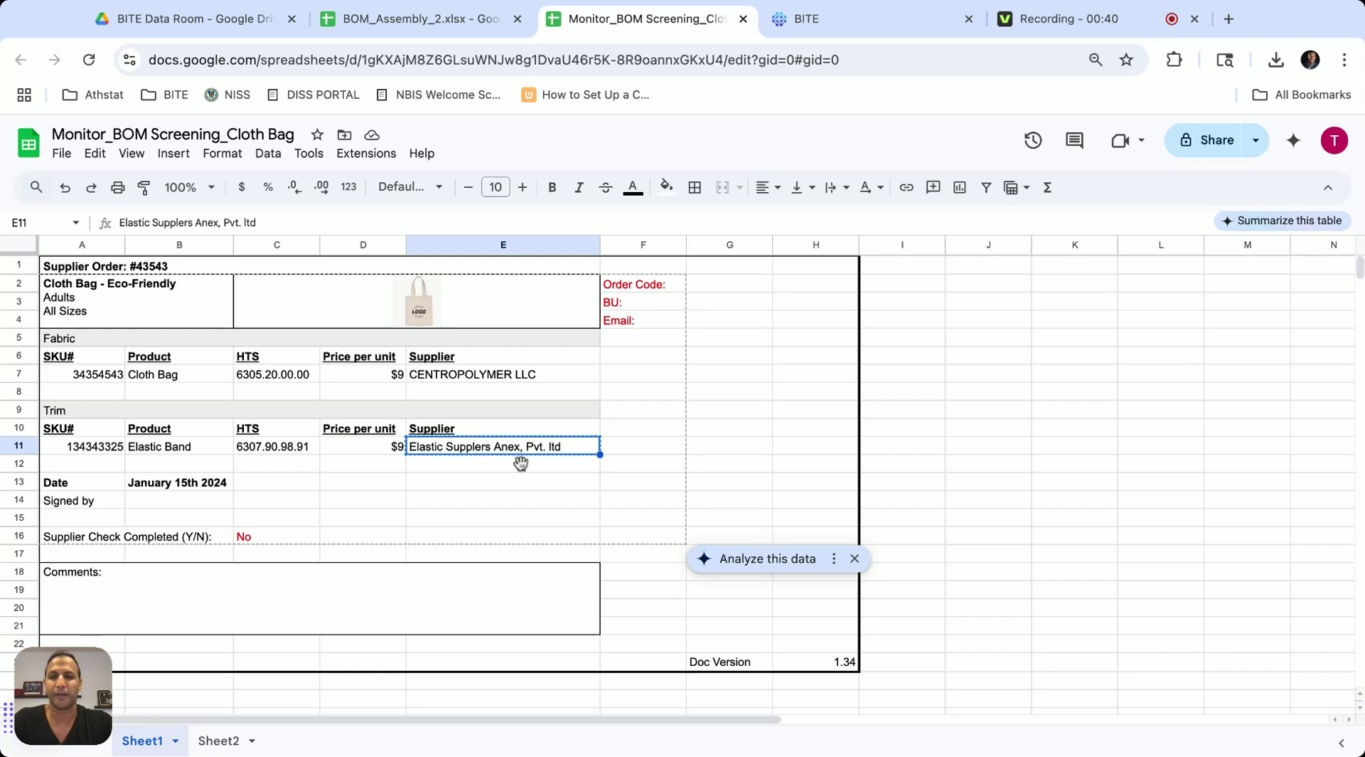
{"action": "left_click", "coordinate": [487, 481]}
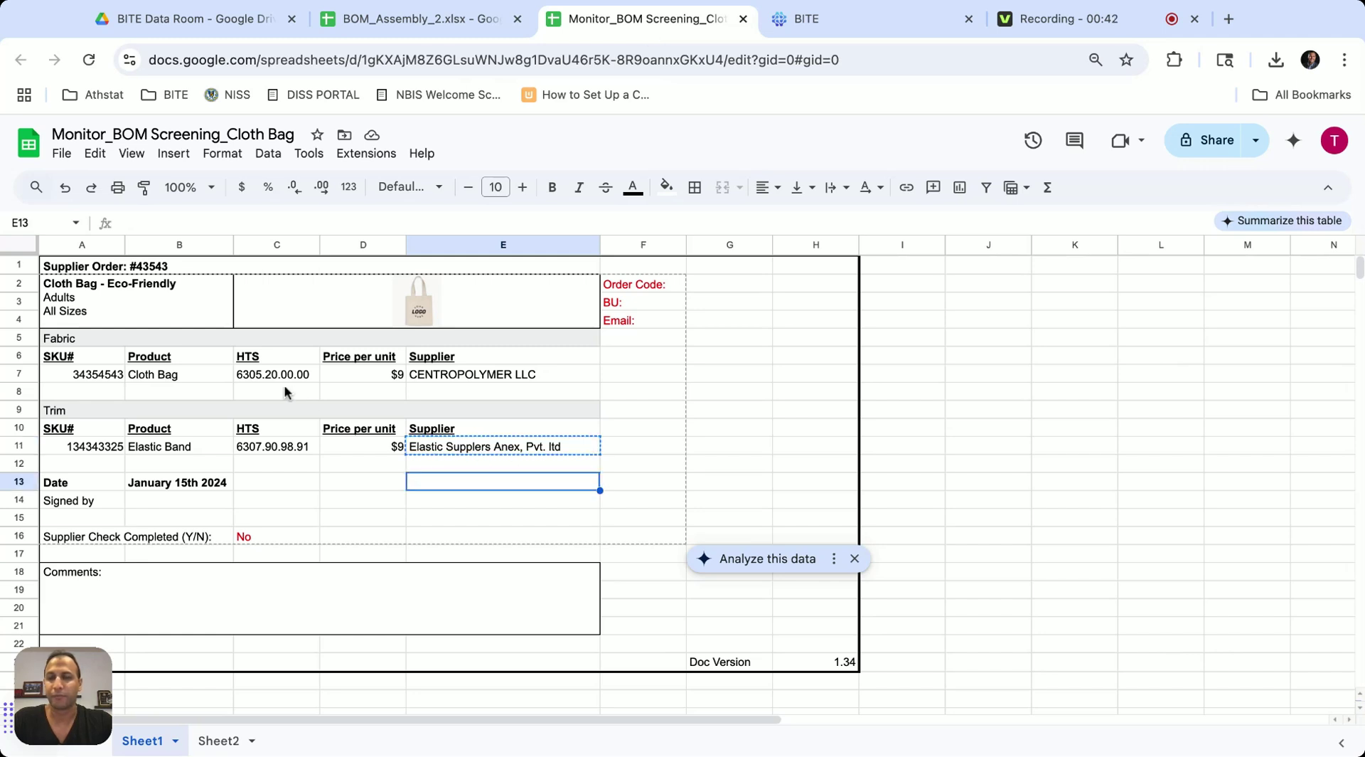
Copy the product name "Elastic Band" from the bill of materials and submit it for HTS classification in BITE
{"action": "left_click", "coordinate": [168, 453]}
{"action": "left_click", "coordinate": [845, 27]}
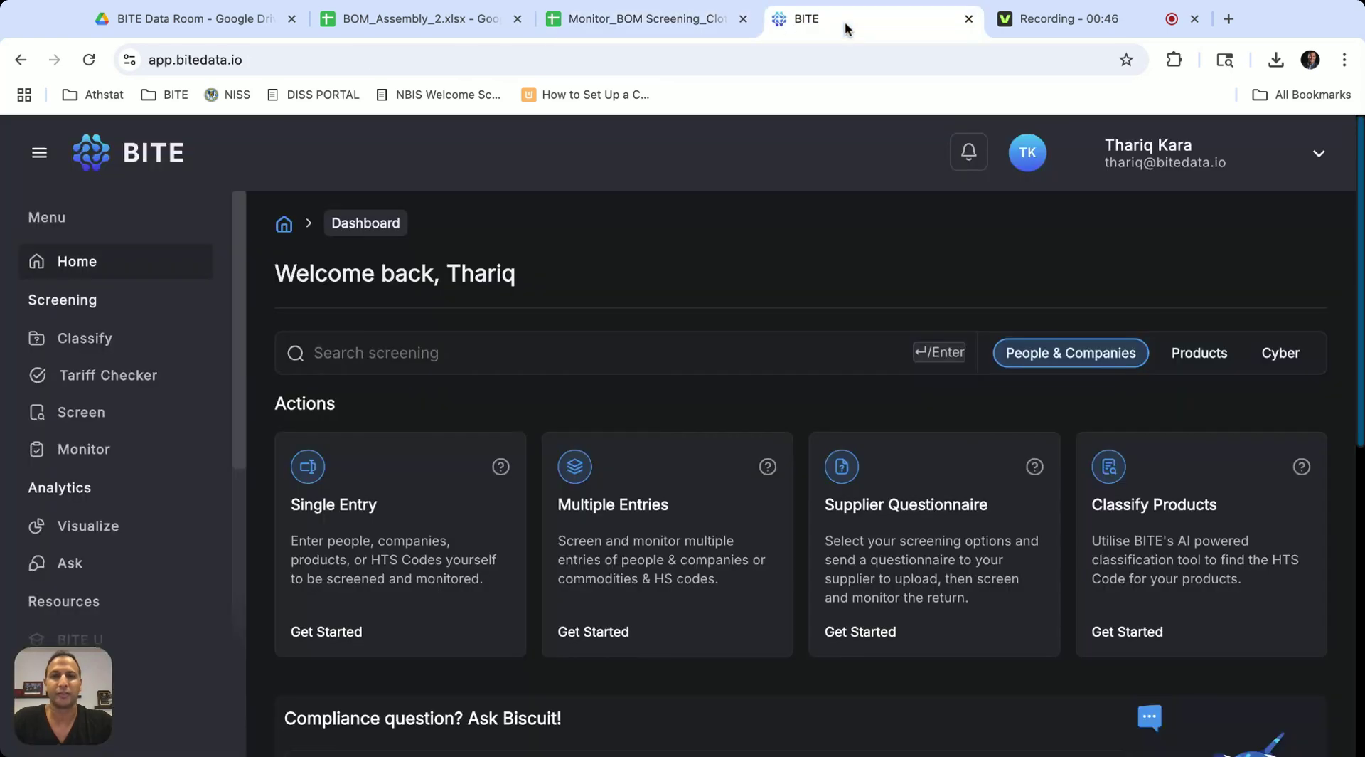
{"action": "left_click", "coordinate": [123, 351]}
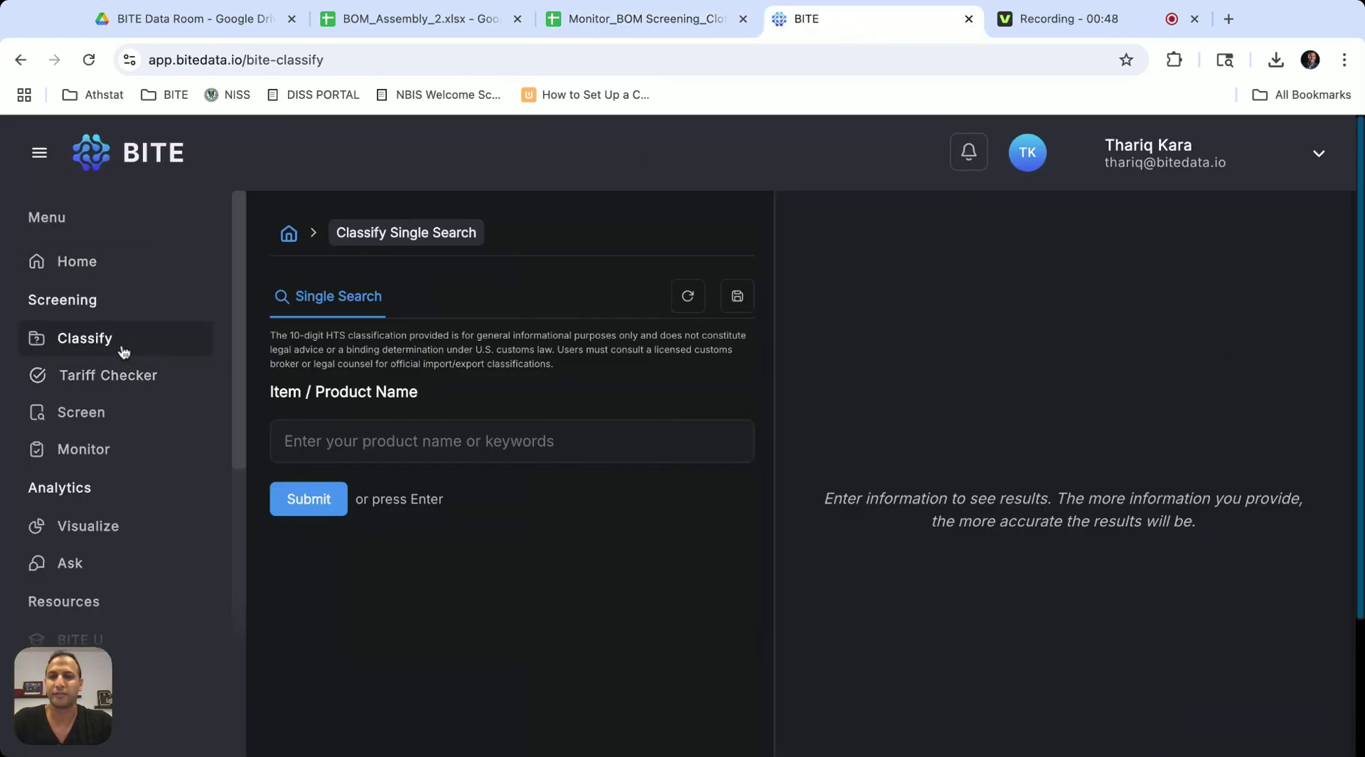
{"action": "left_click", "coordinate": [433, 441]}
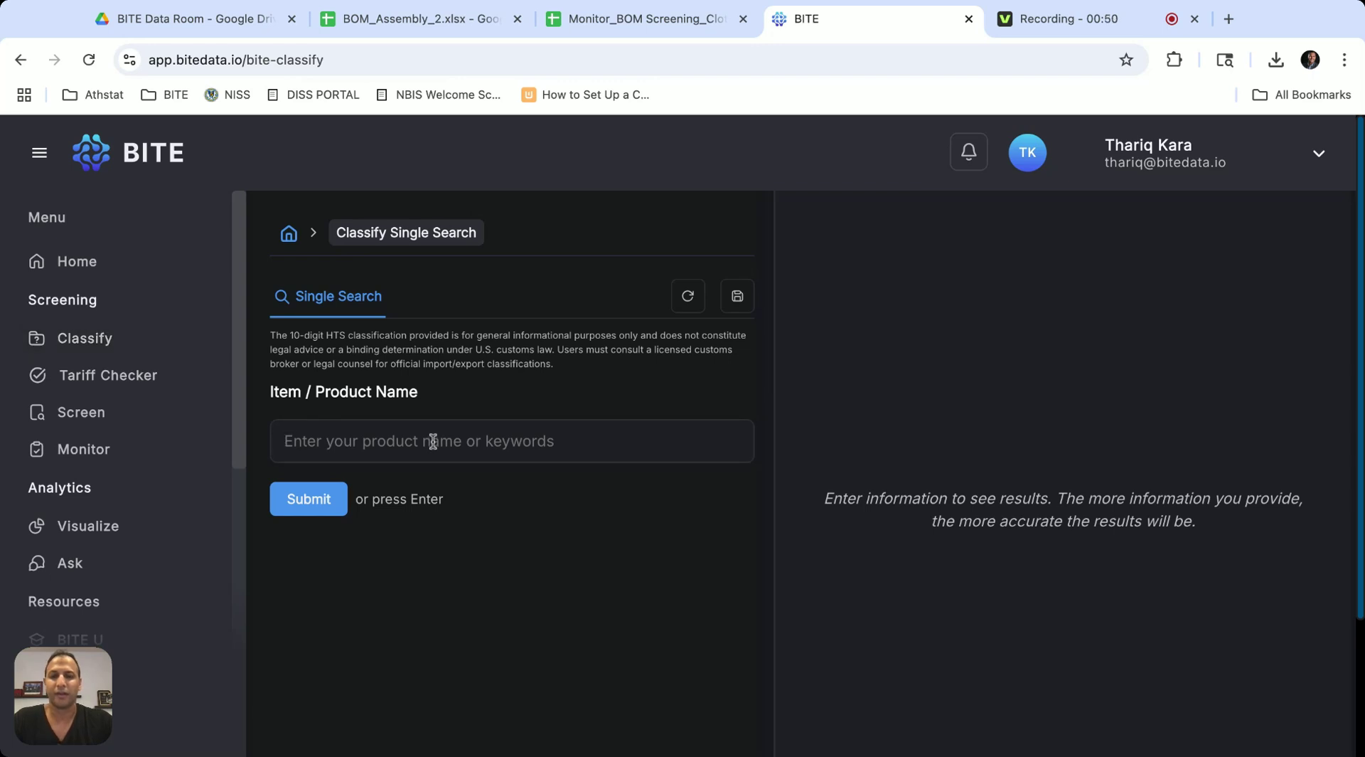
{"action": "type", "text": "Elastic Band"}
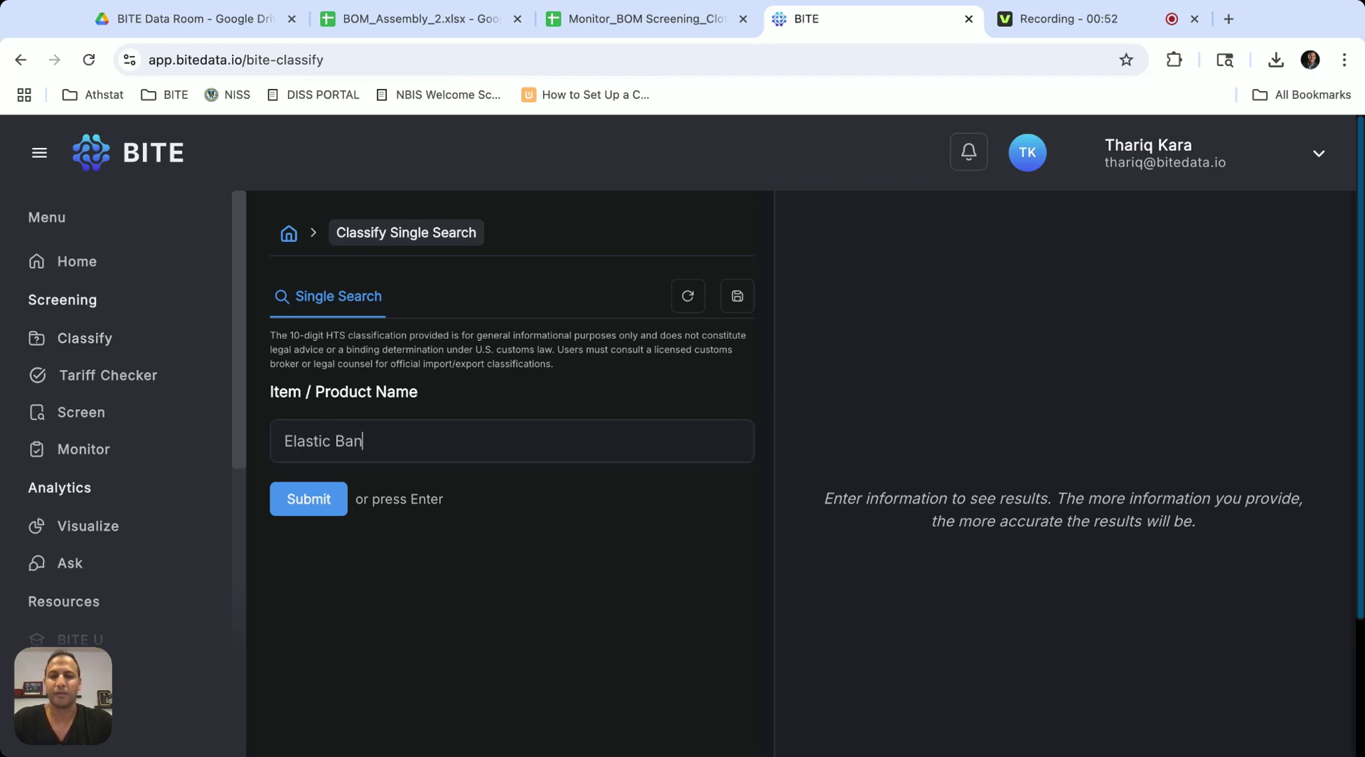
{"action": "key", "text": "Return"}
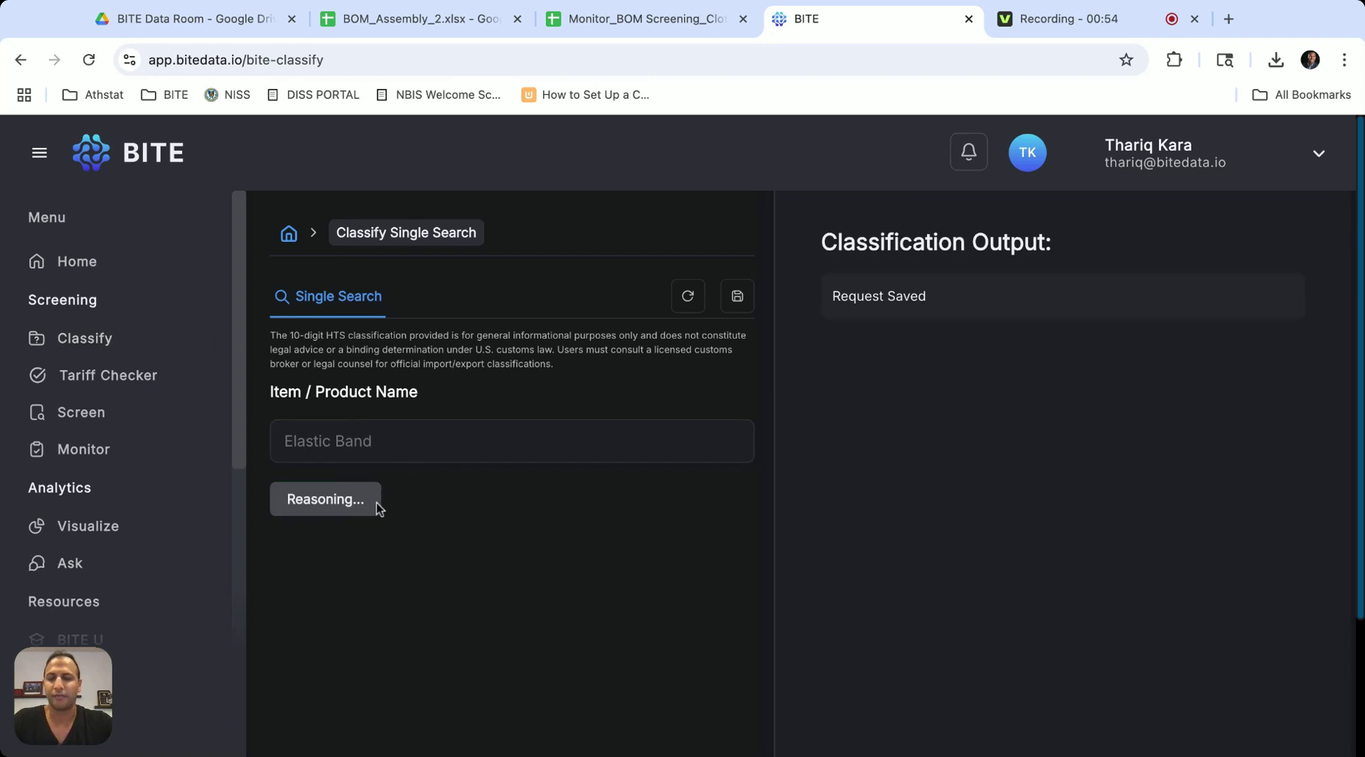
Answer "No" to the woven or knitted materials question and "Synthetic rubber" to the synthetic rubber or plastic question
{"action": "scroll", "coordinate": [390, 538], "scroll_direction": "down", "scroll_amount": 1}
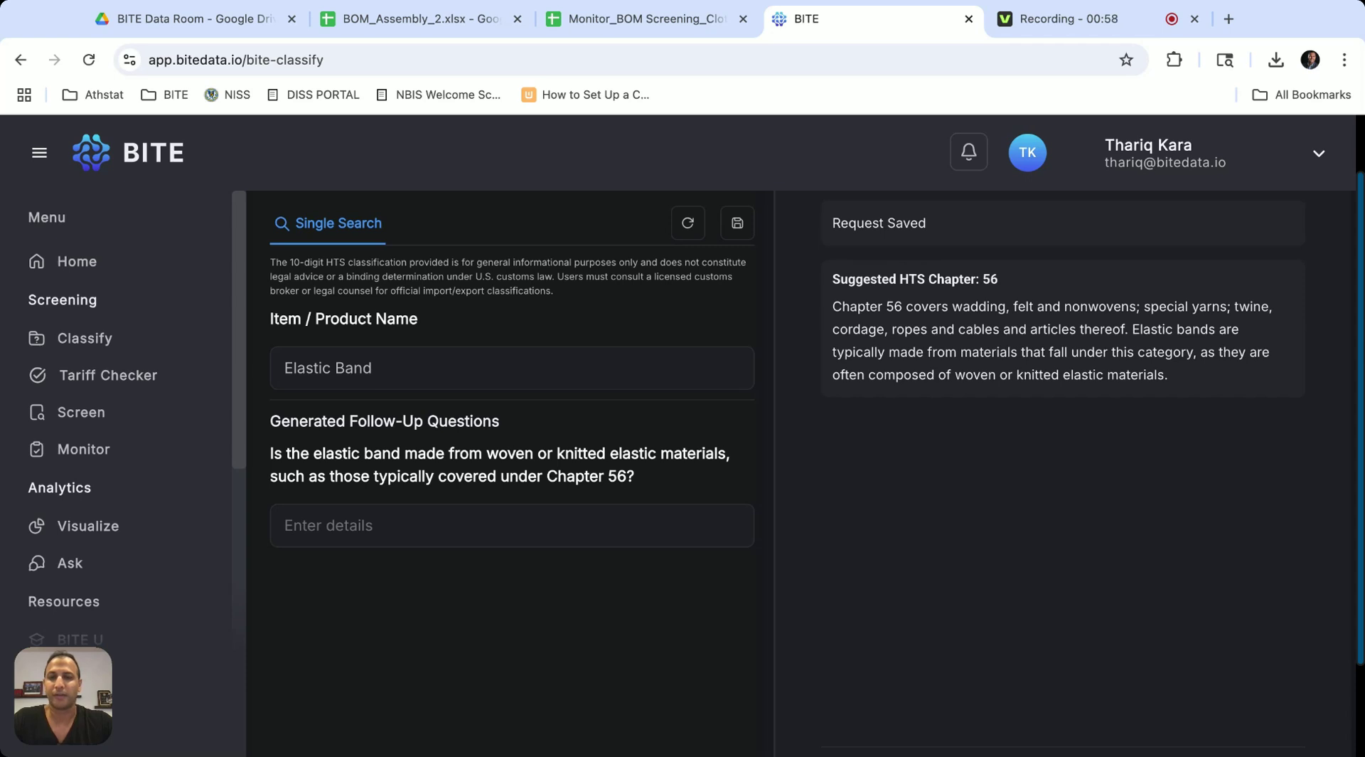
{"action": "type", "text": "No"}
{"action": "key", "text": "Return"}
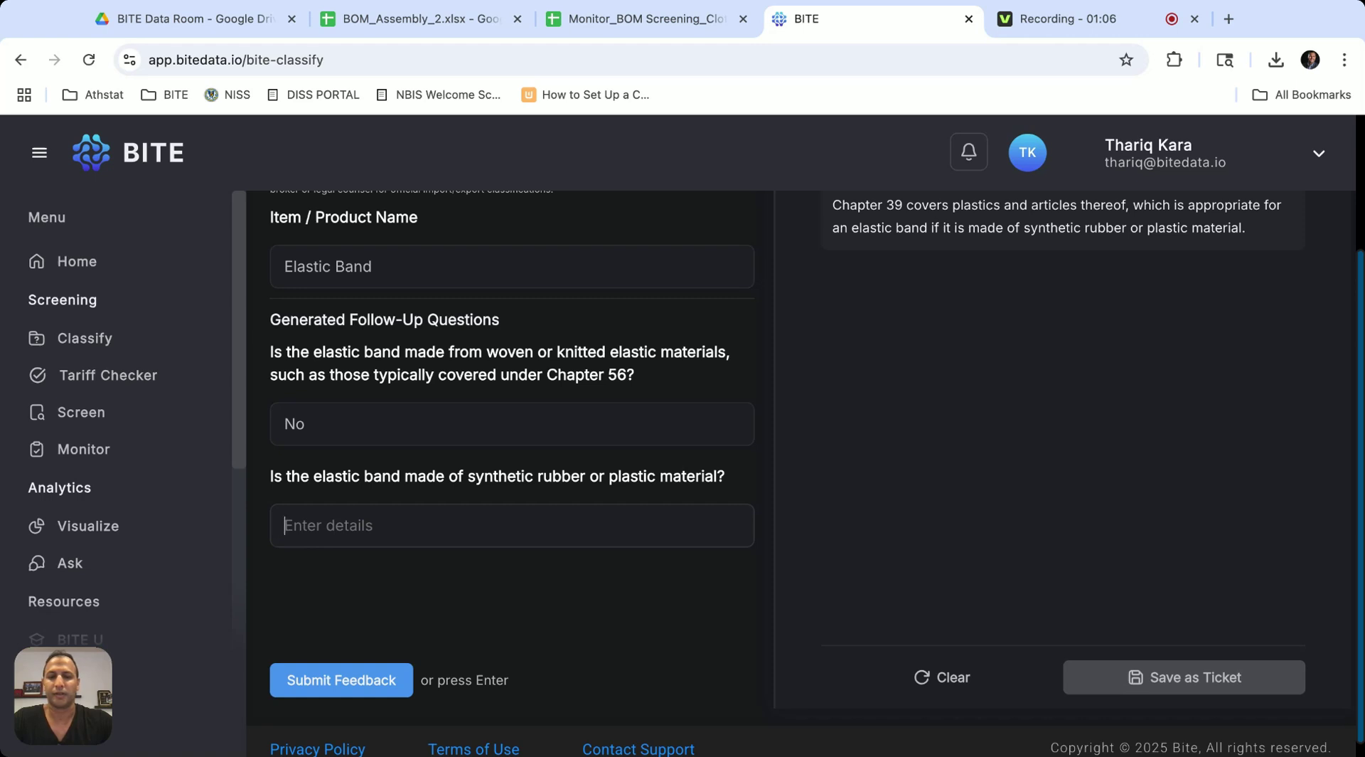
{"action": "type", "text": "Synthe"}
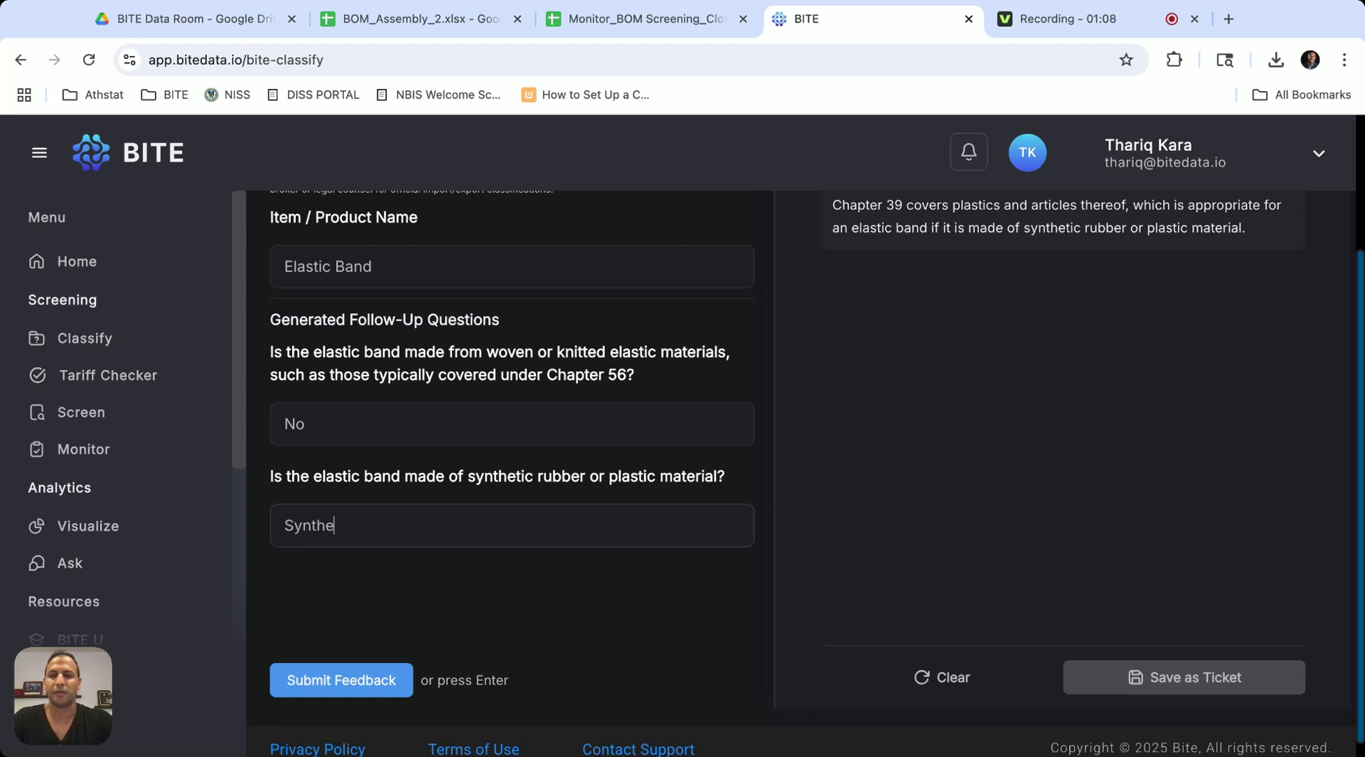
{"action": "type", "text": "tic rubber"}
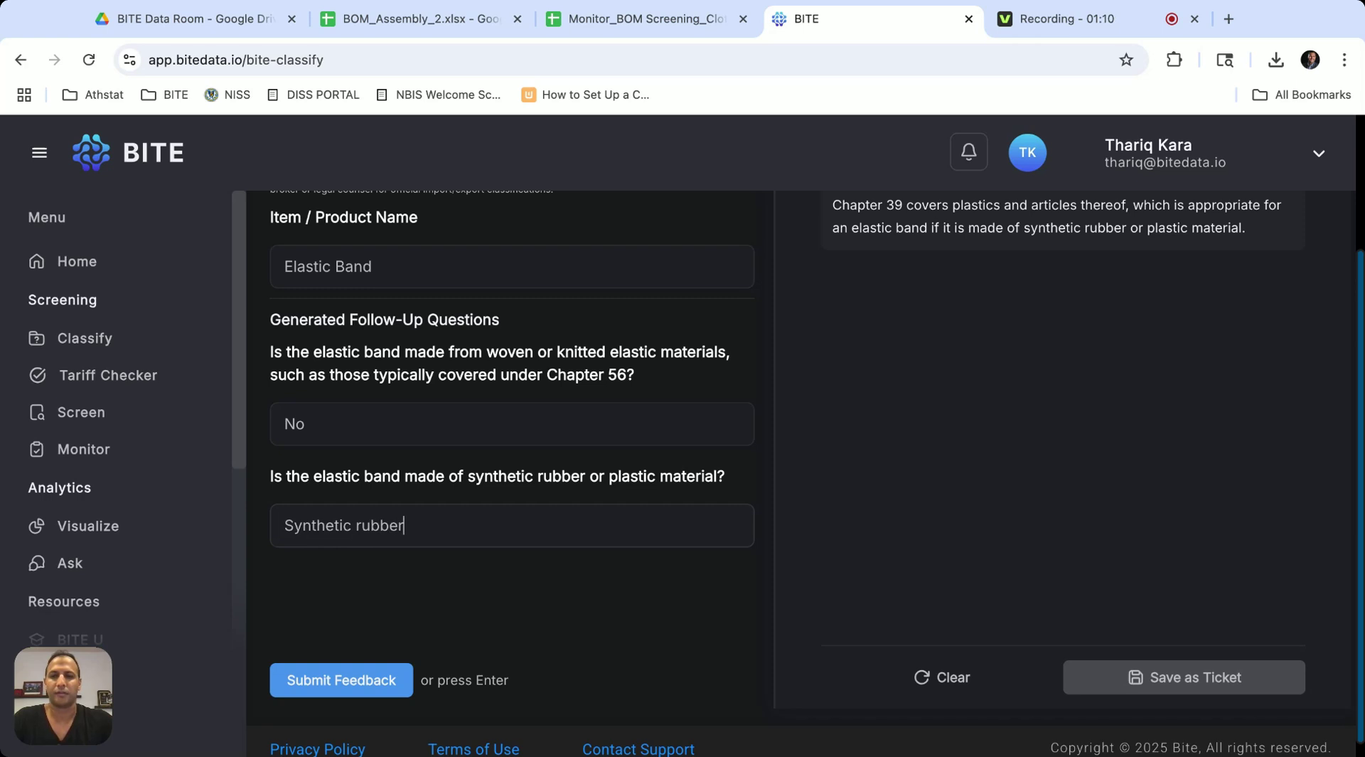
{"action": "key", "text": "Return"}
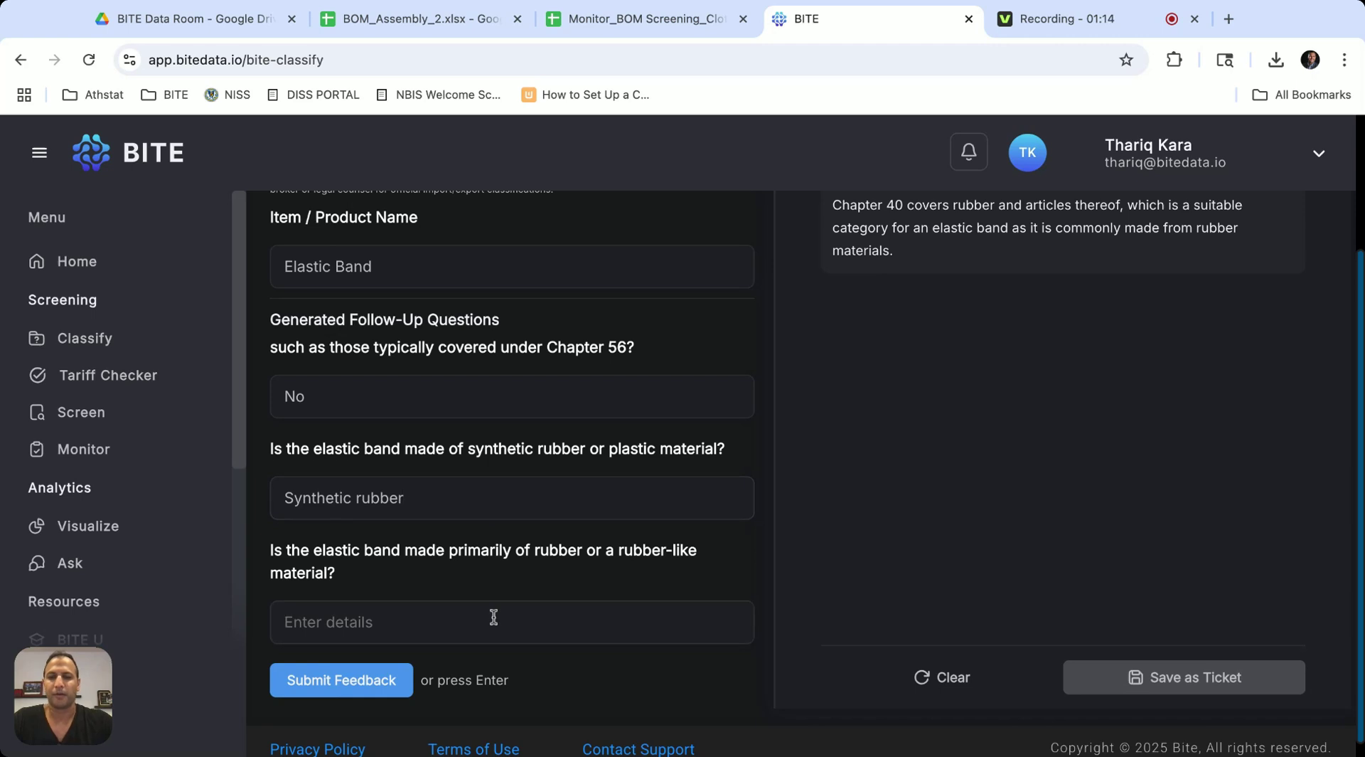
Answer "yes" to the elastic band being primarily rubber and "no" to it being cellular rubber
{"action": "type", "text": "yes"}
{"action": "key", "text": "Return"}
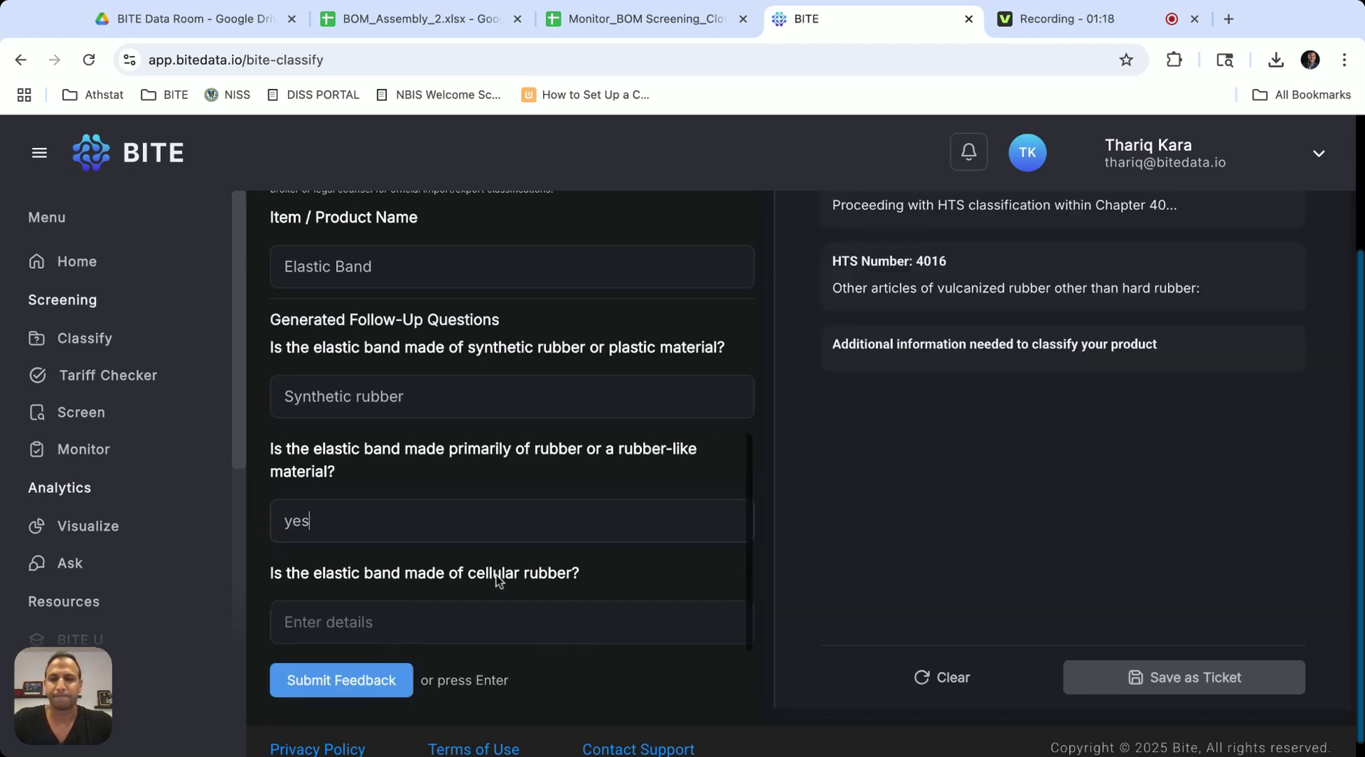
{"action": "left_click", "coordinate": [480, 614]}
{"action": "type", "text": "no"}
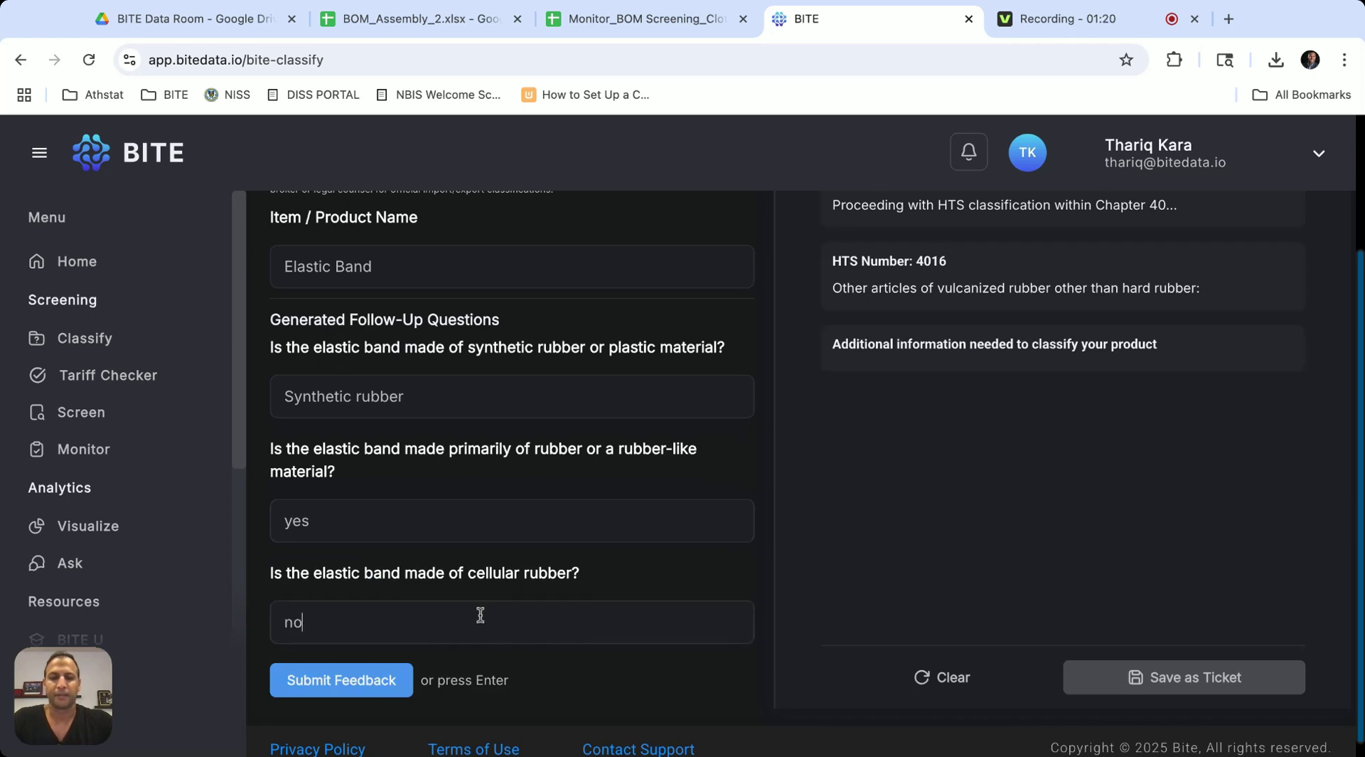
{"action": "key", "text": "Return"}
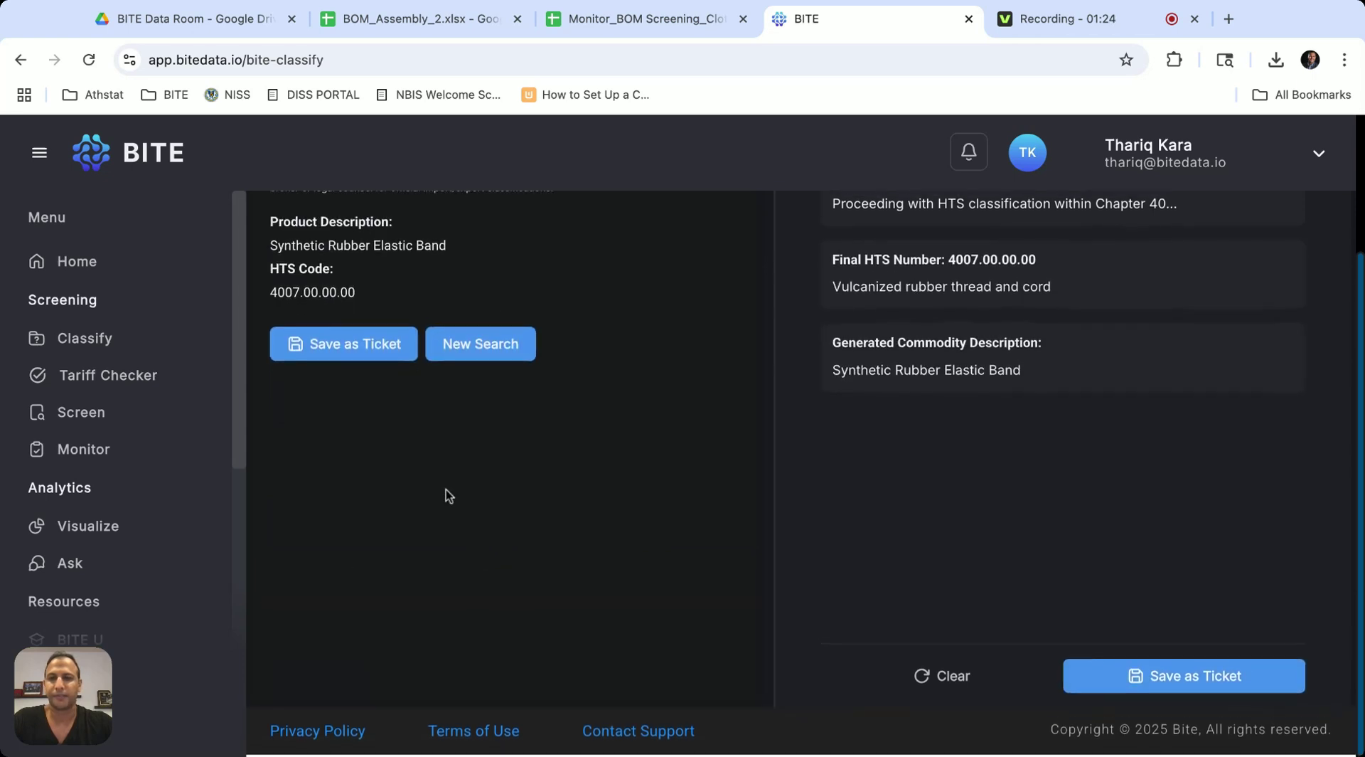
Replace the Elastic Band's HTS code in the Google Sheets bill of materials with BITE's 4007.00.00.00 and reduce row 11's height
{"action": "double_click", "coordinate": [343, 343]}
{"action": "key", "text": "ctrl+c"}
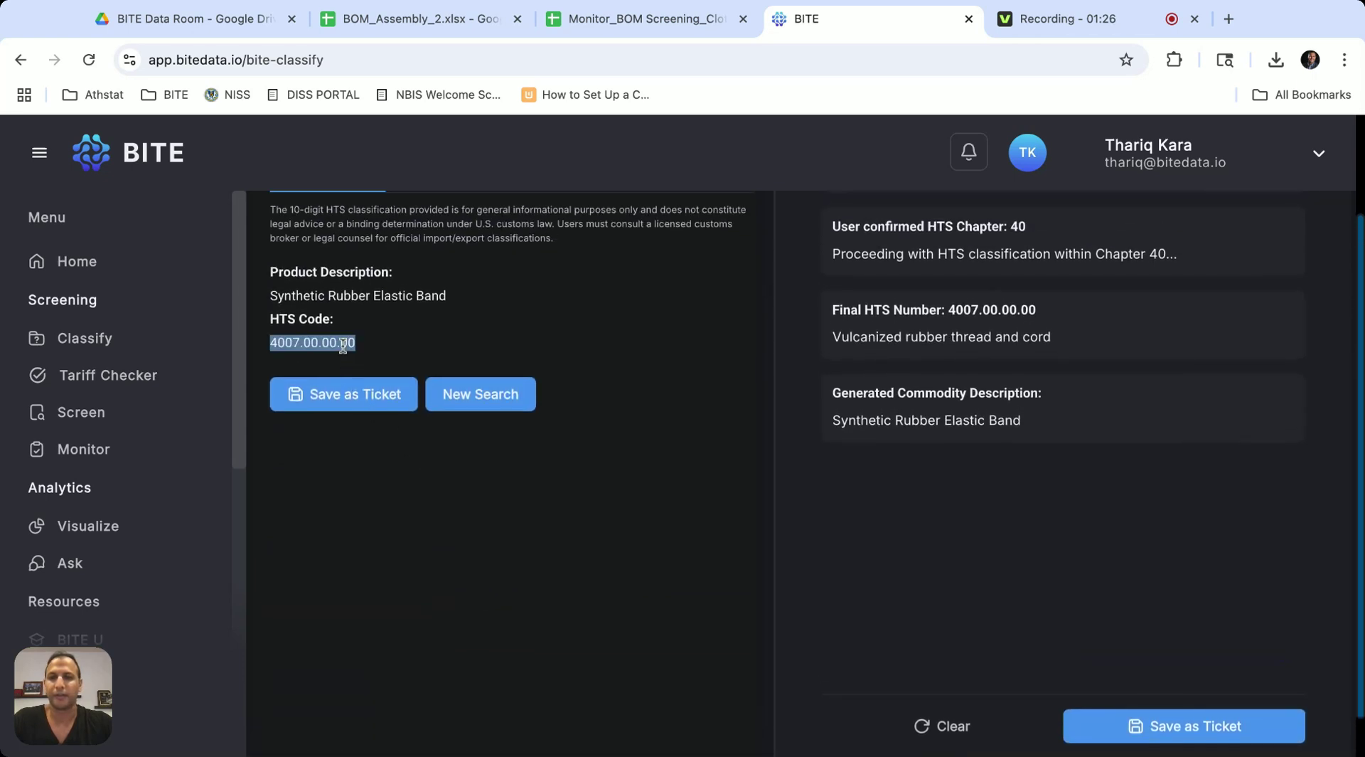
{"action": "left_click", "coordinate": [664, 20]}
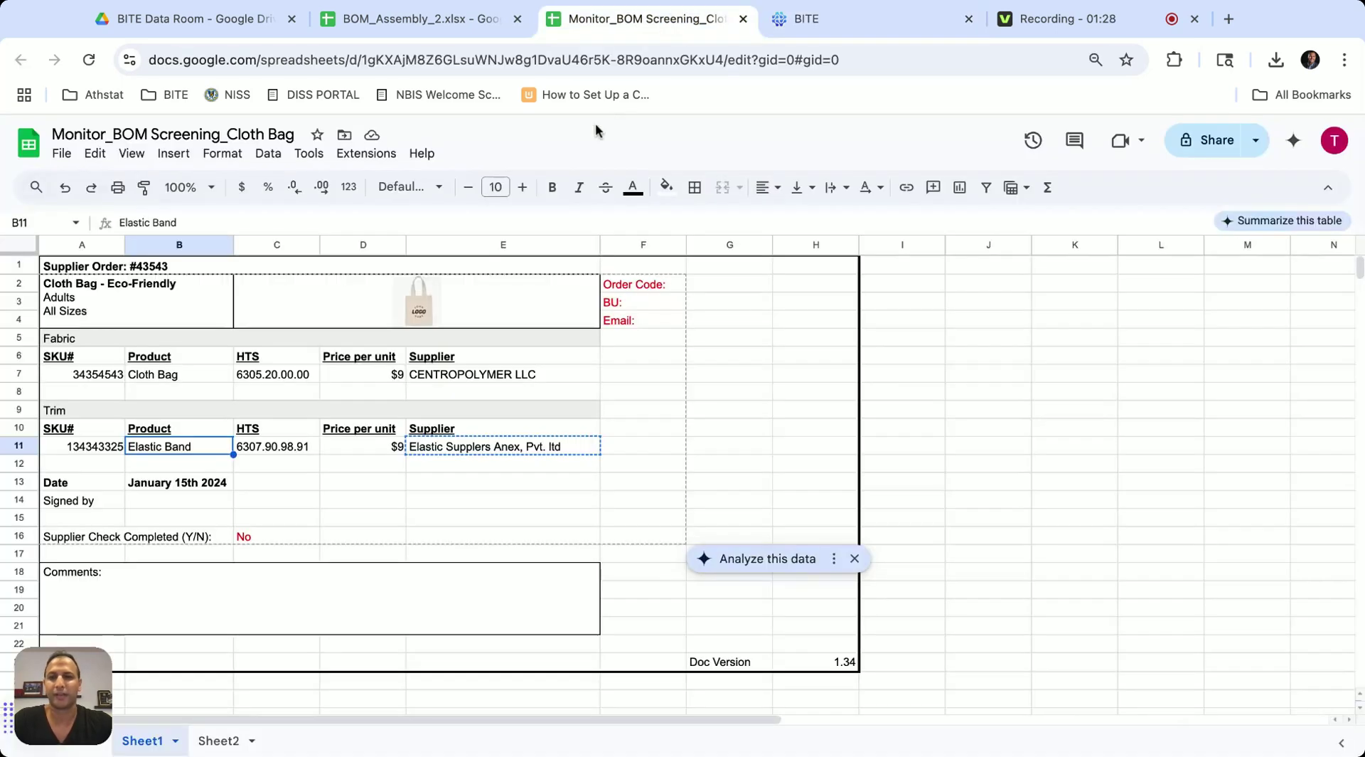
{"action": "left_click", "coordinate": [273, 445]}
{"action": "double_click", "coordinate": [285, 444]}
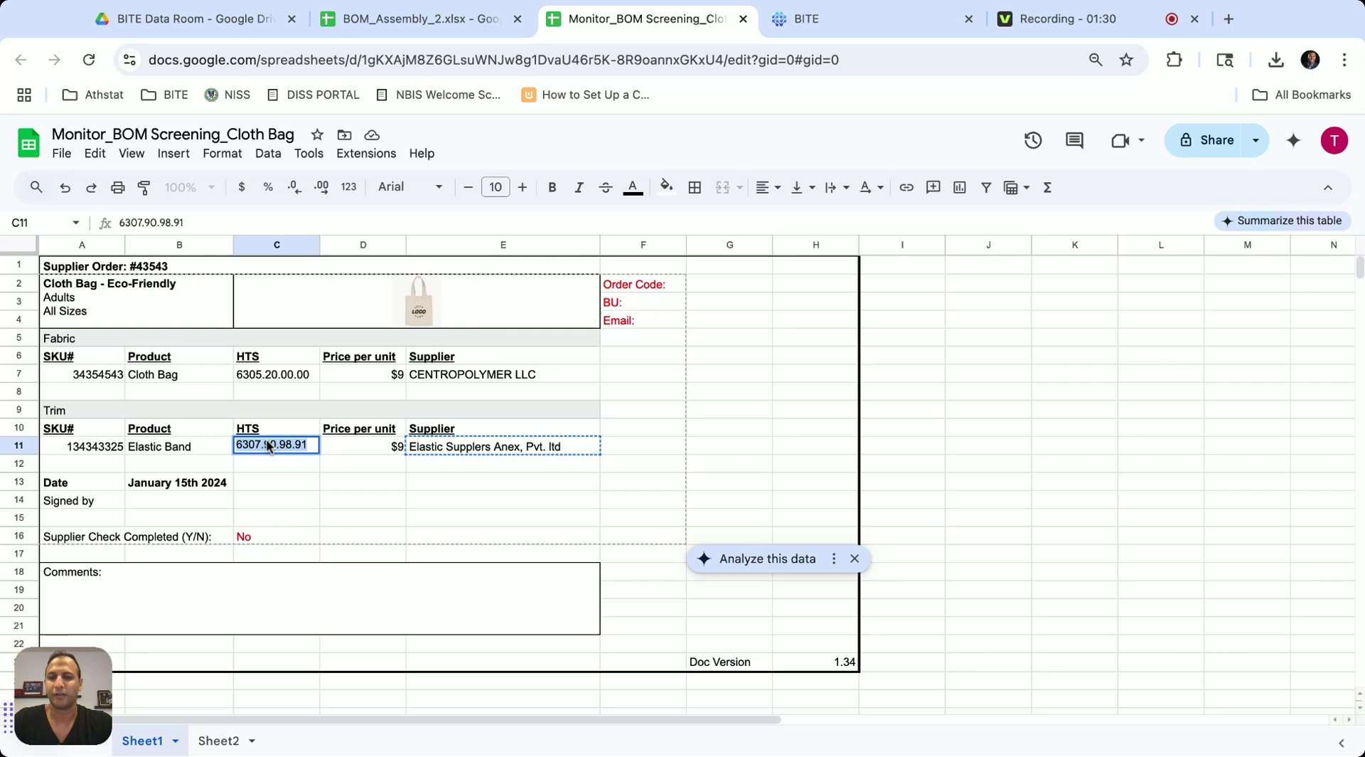
{"action": "key", "text": "ctrl+v"}
{"action": "left_click", "coordinate": [391, 470]}
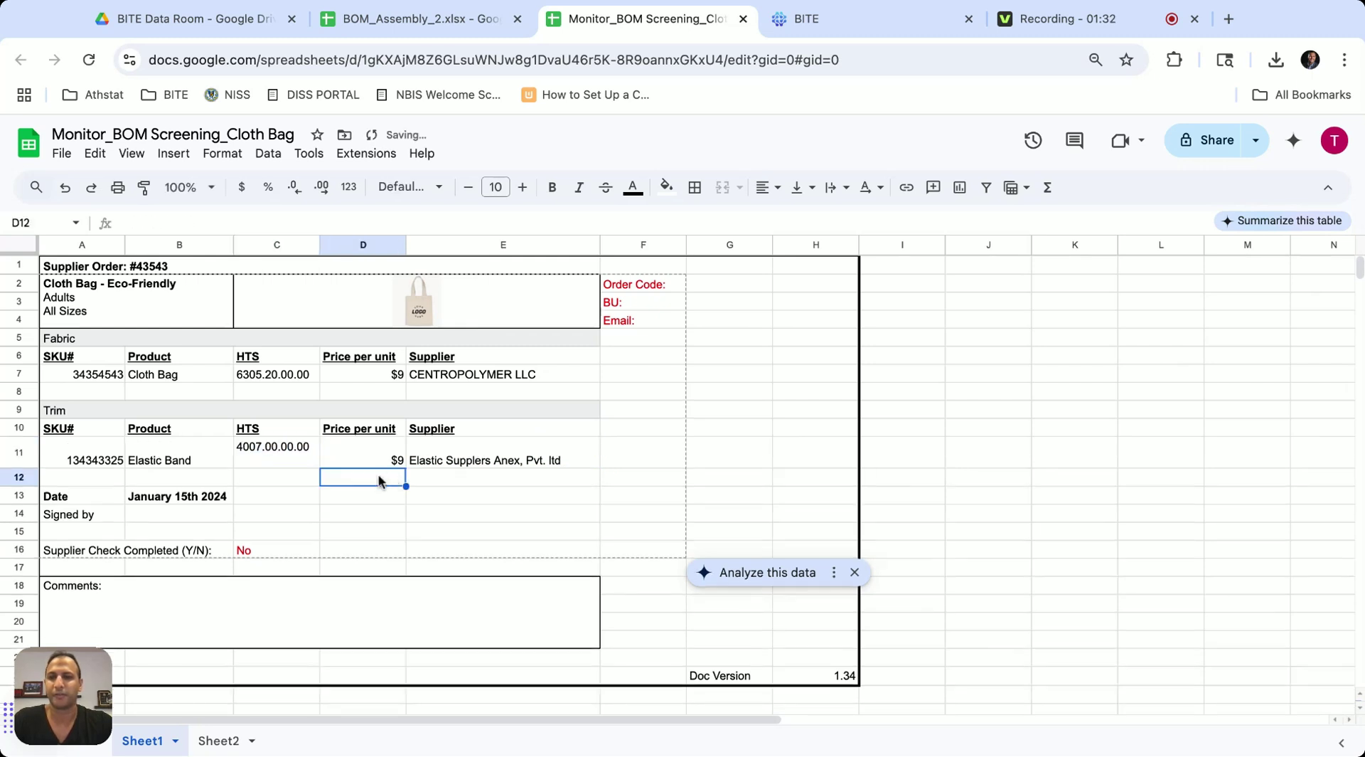
{"action": "left_click", "coordinate": [288, 463]}
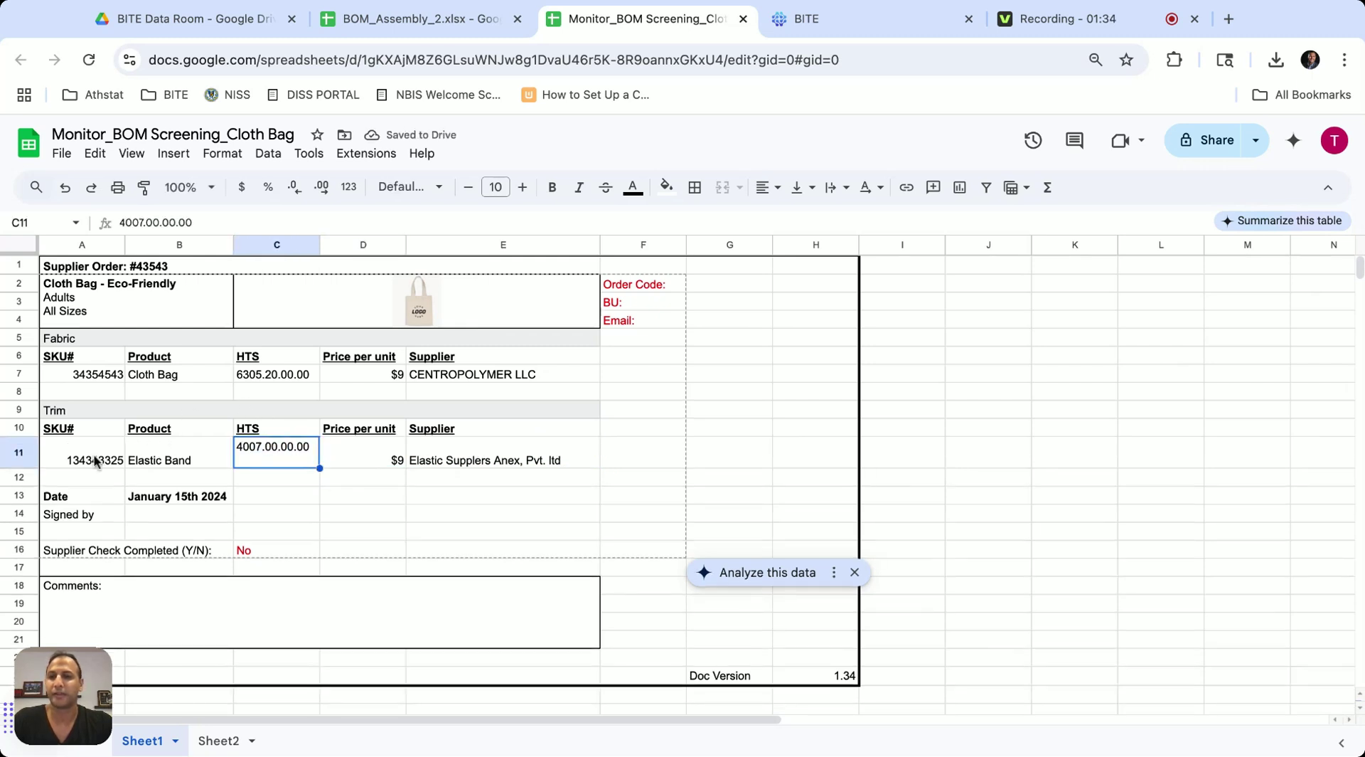
{"action": "left_click_drag", "start_coordinate": [22, 468], "coordinate": [23, 461]}
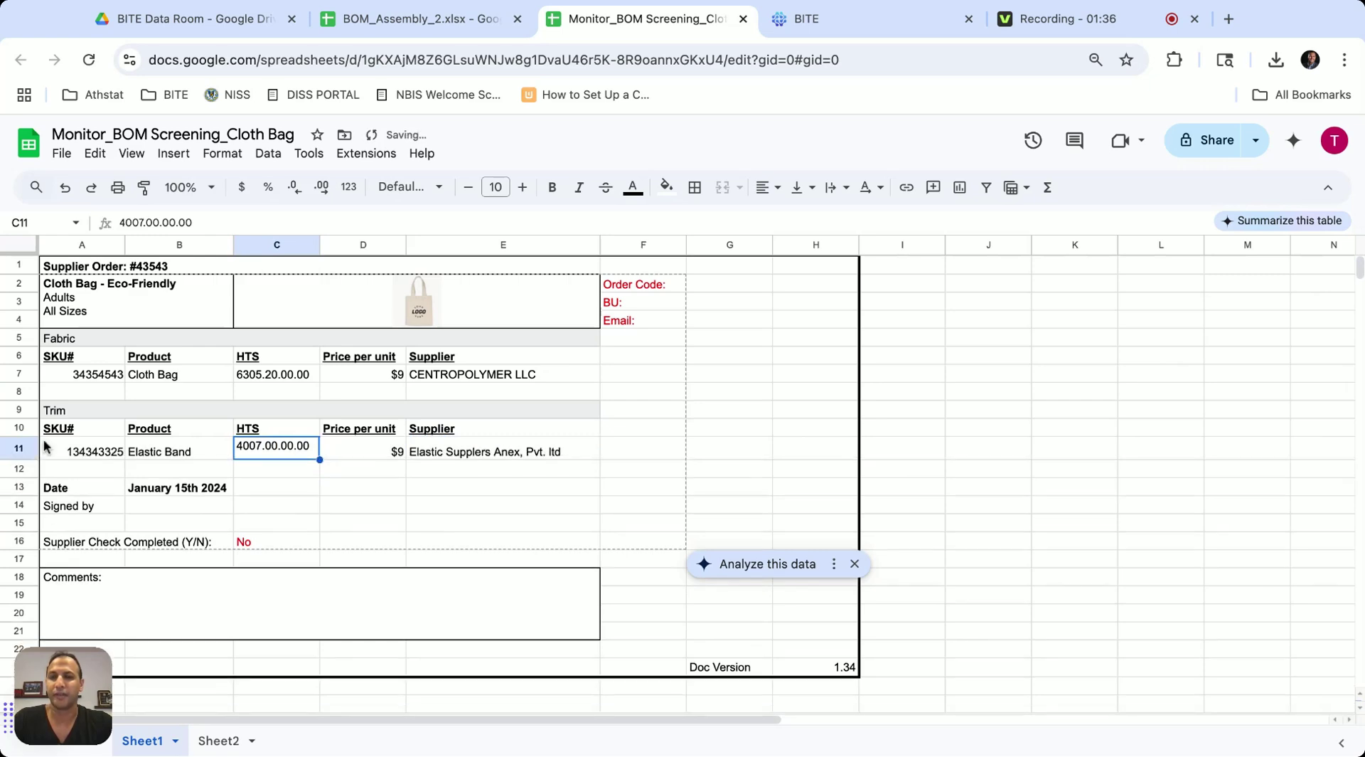
Copy the fabric supplier CENTROPOLYMER LLC from the sheet and run a People & Companies screening on it in BITE
{"action": "left_click", "coordinate": [471, 375]}
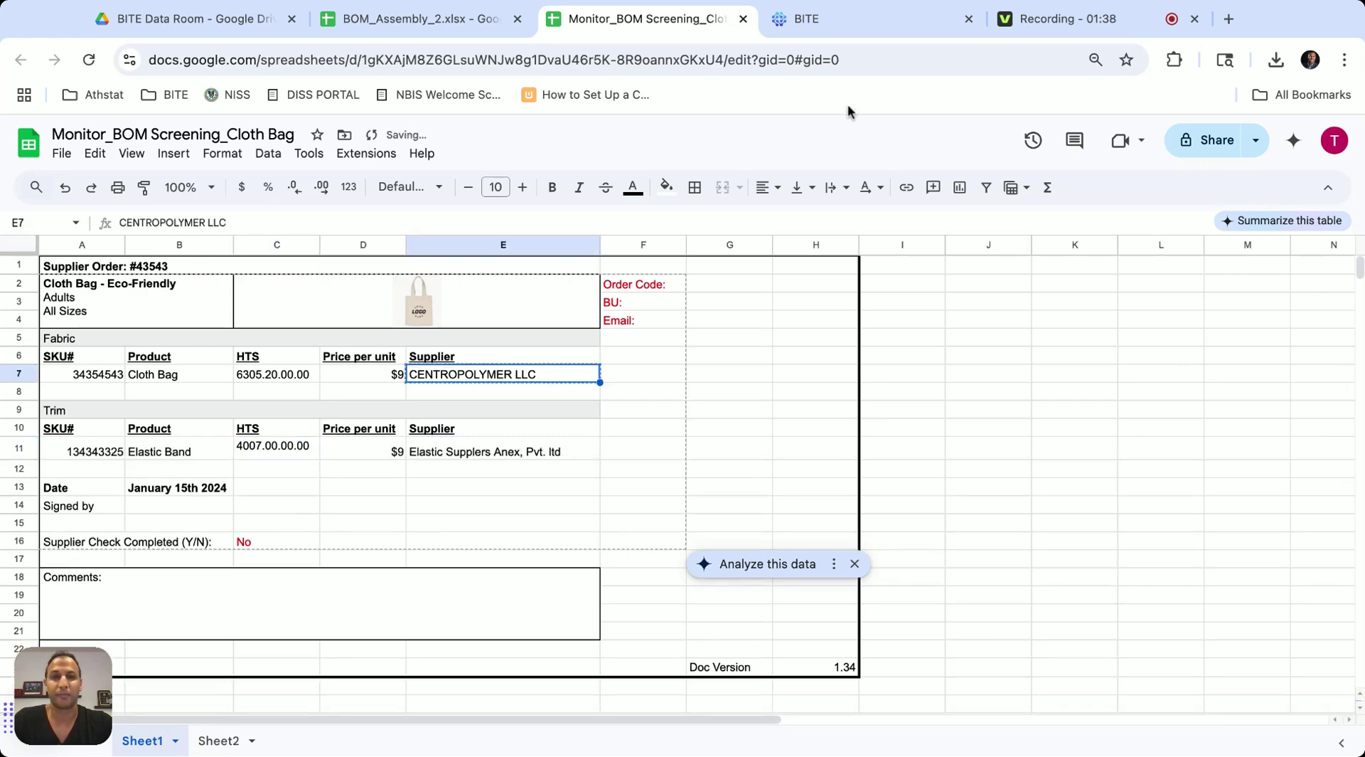
{"action": "left_click", "coordinate": [852, 26]}
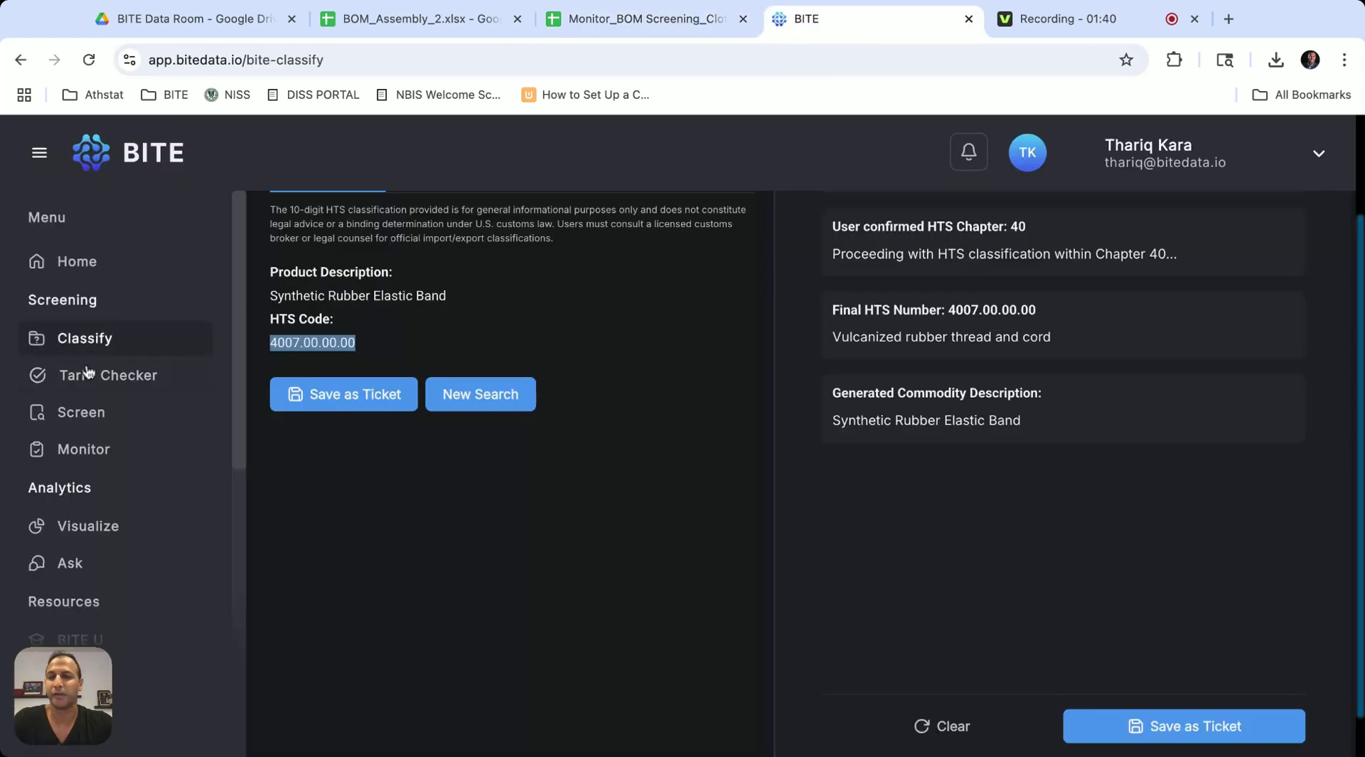
{"action": "left_click", "coordinate": [85, 412]}
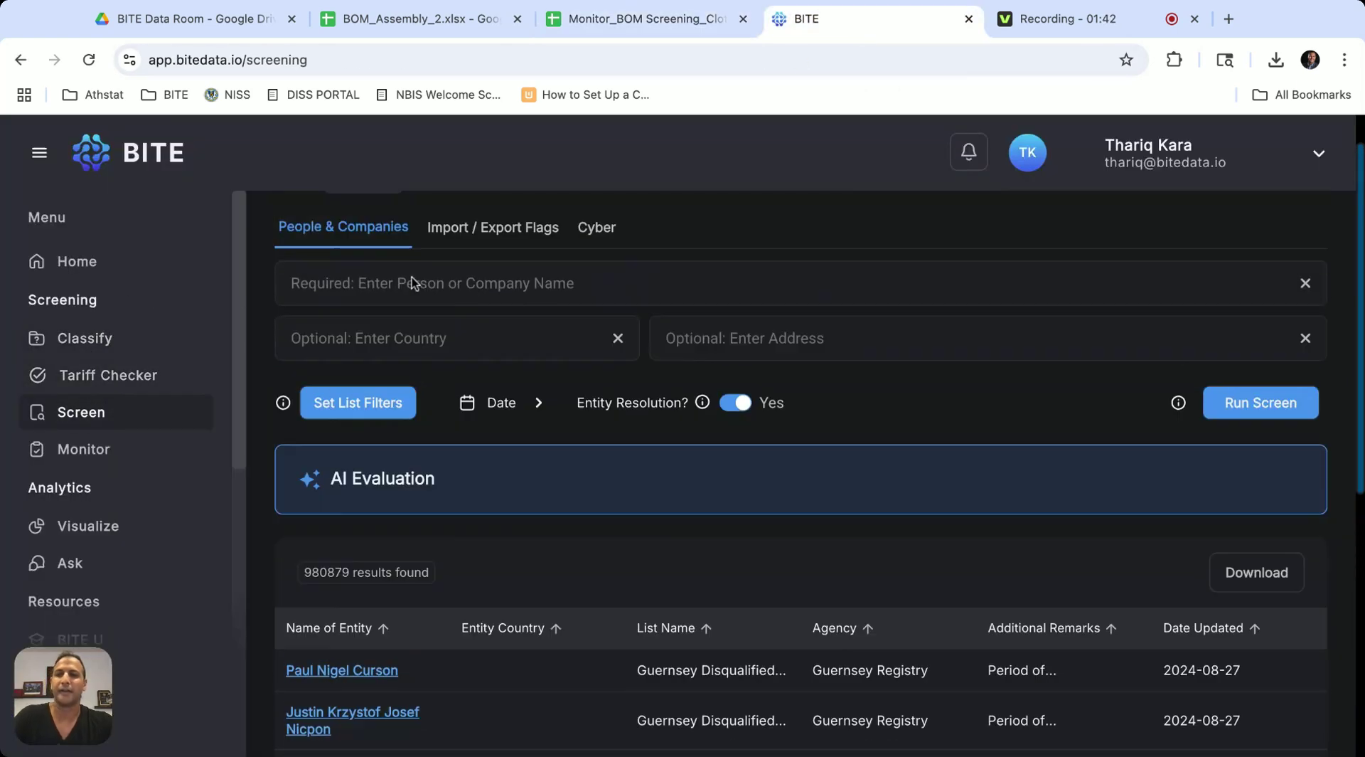
{"action": "left_click", "coordinate": [409, 327]}
{"action": "type", "text": "CENTROPOLYMER LLC"}
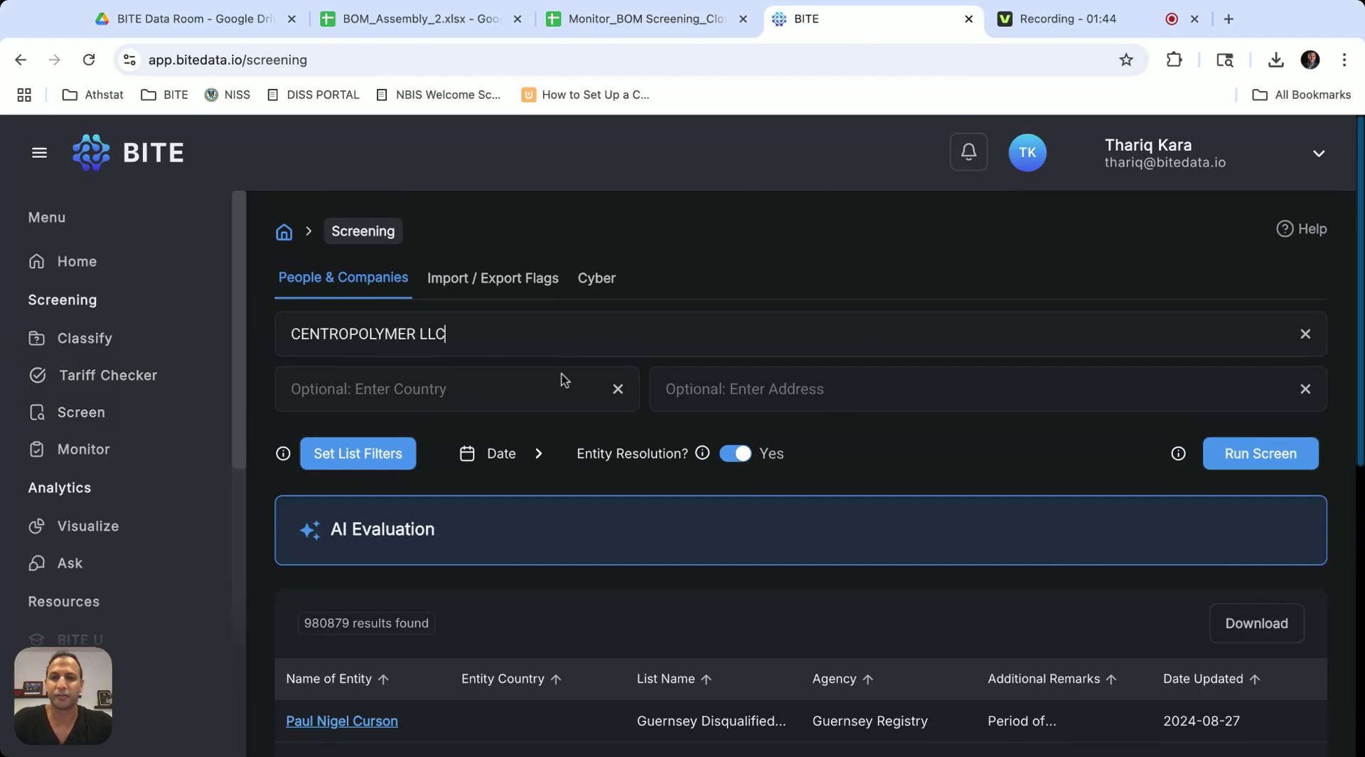
{"action": "left_click", "coordinate": [1280, 455]}
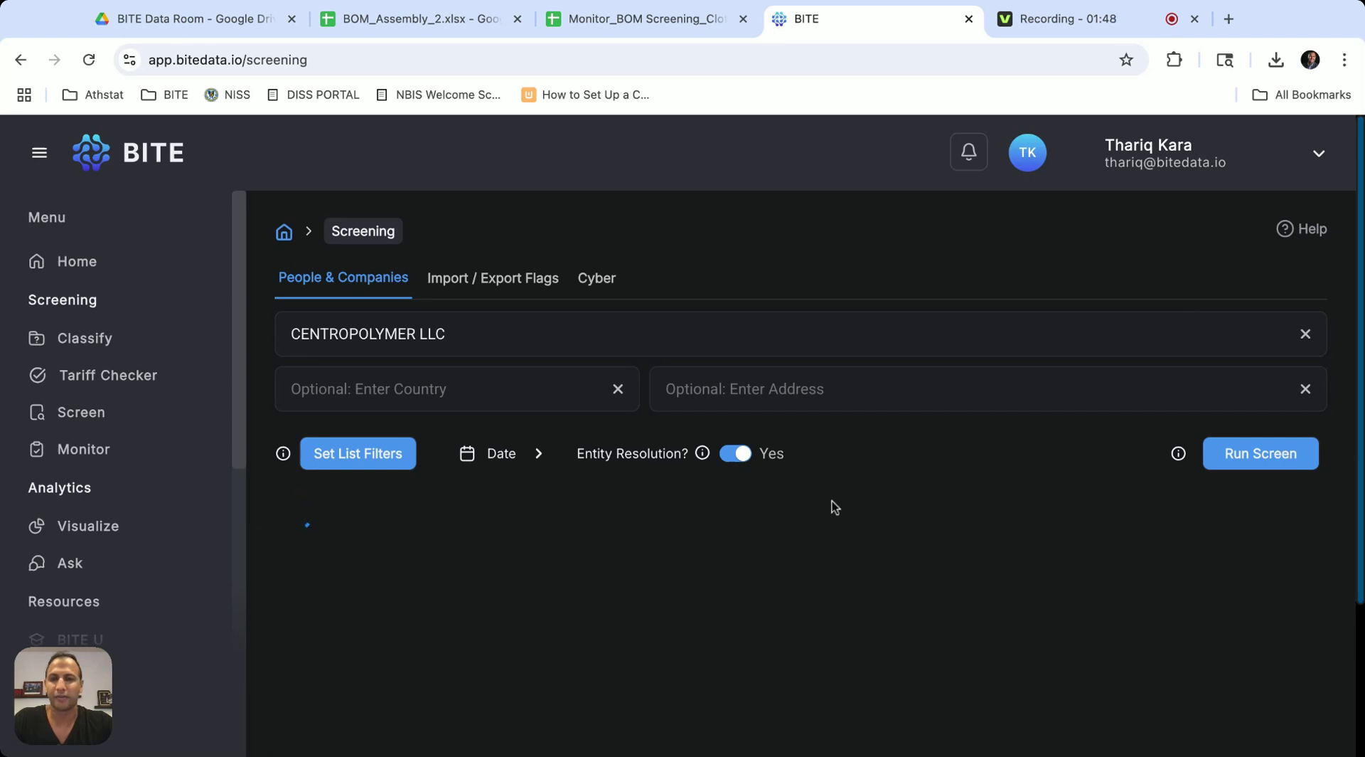
Review the AI evaluation of CENTROPOLYMER LLC and its detailed record under the High Risk Trade results
{"action": "scroll", "coordinate": [832, 501], "scroll_direction": "down", "scroll_amount": 3}
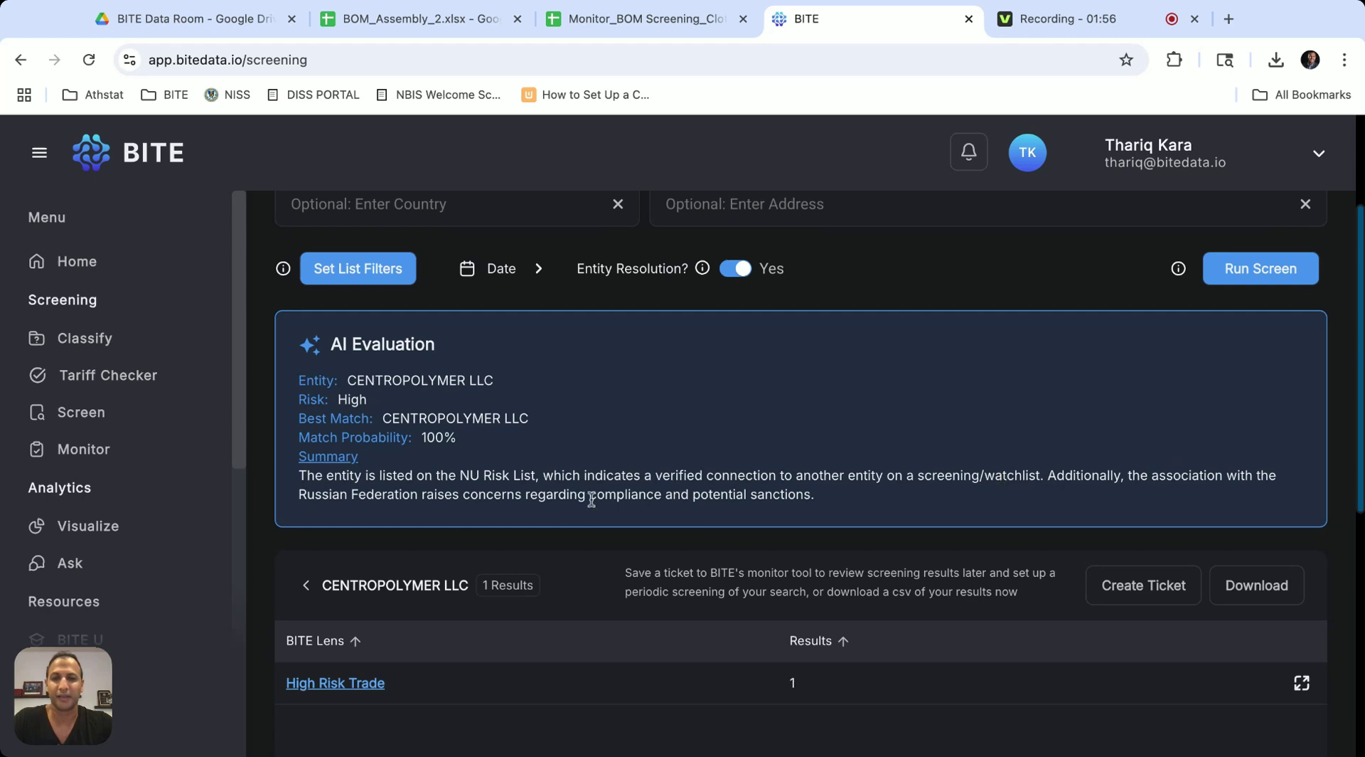
{"action": "left_click_drag", "start_coordinate": [298, 496], "coordinate": [395, 496]}
{"action": "scroll", "coordinate": [296, 497], "scroll_direction": "down", "scroll_amount": 1}
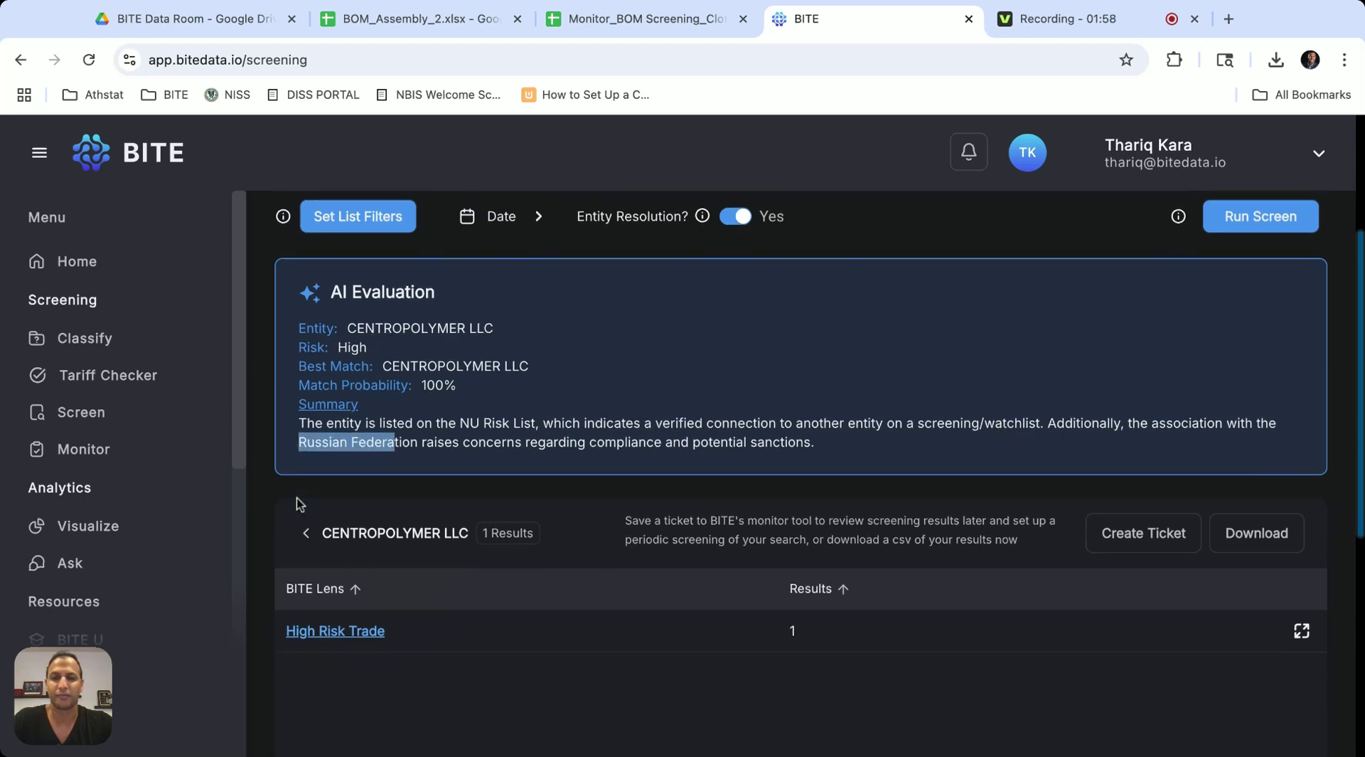
{"action": "left_click", "coordinate": [363, 599]}
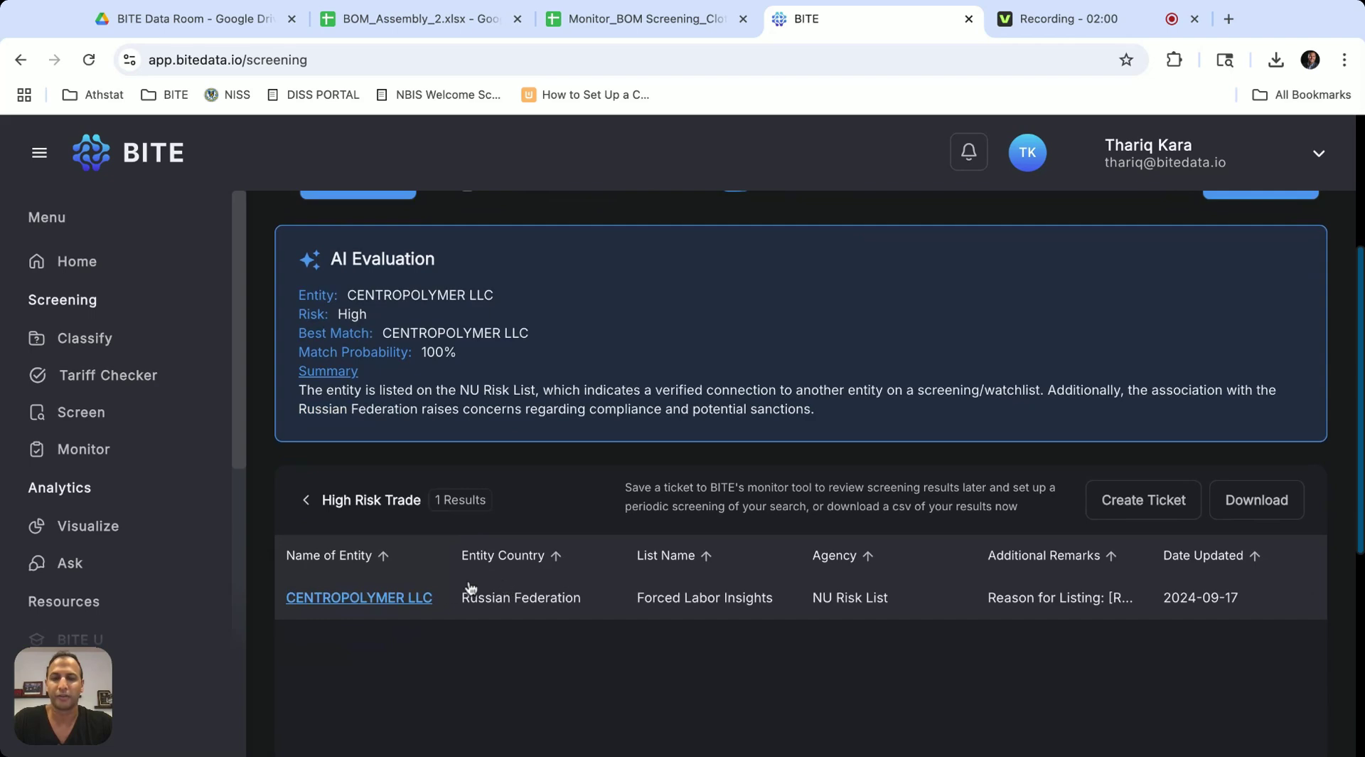
{"action": "left_click", "coordinate": [420, 602]}
{"action": "scroll", "coordinate": [483, 580], "scroll_direction": "down", "scroll_amount": 3}
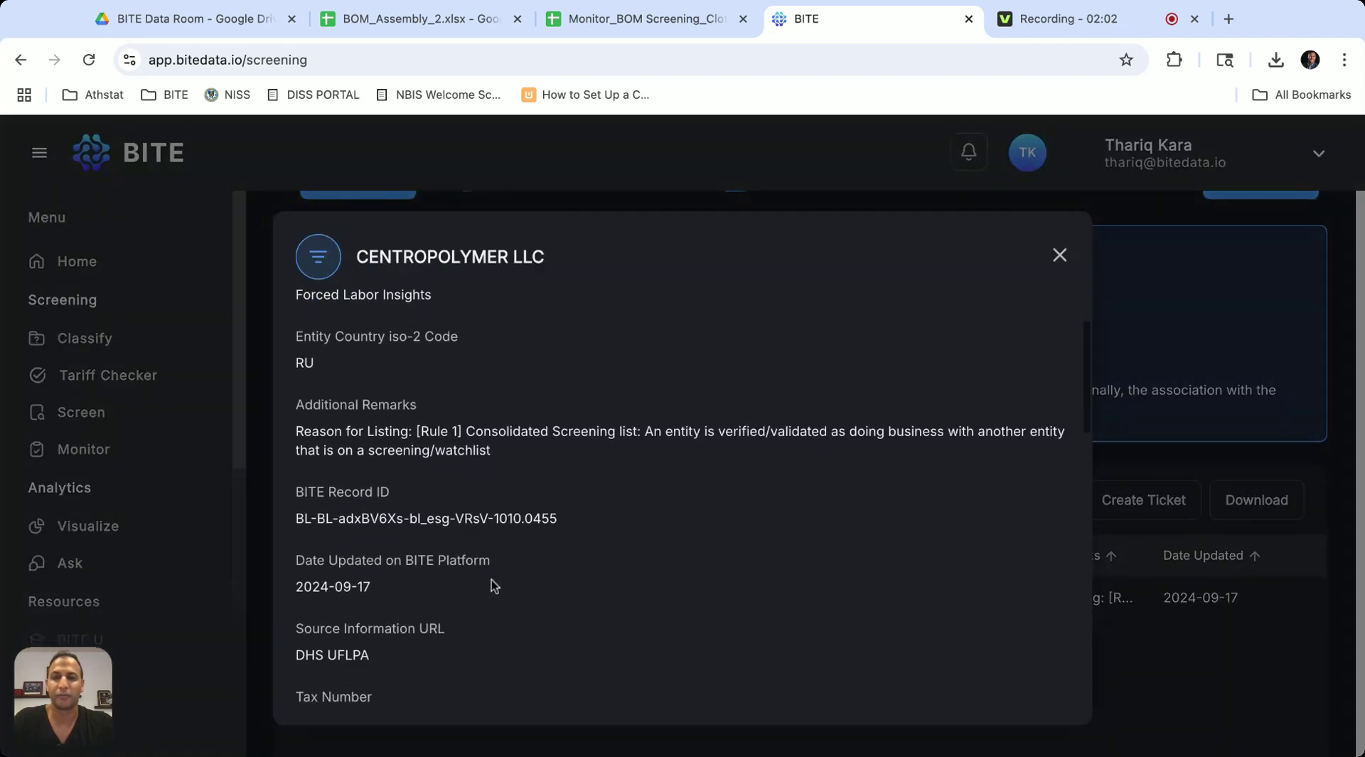
{"action": "left_click", "coordinate": [1059, 255]}
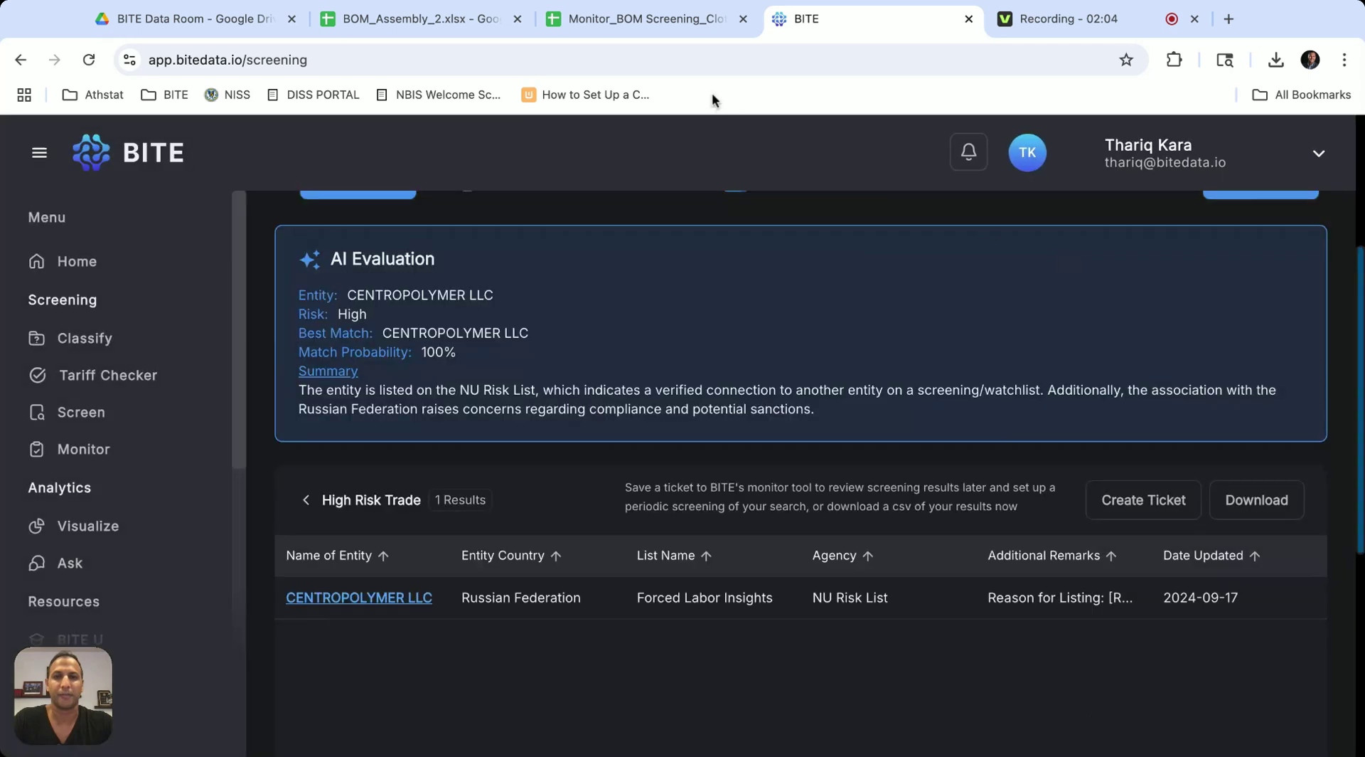
Copy the Elastic Band's HTS code 4007.00.00.00 from the cloth bag sheet and run an Import / Export Flags screening on it in BITE
{"action": "left_click", "coordinate": [661, 24]}
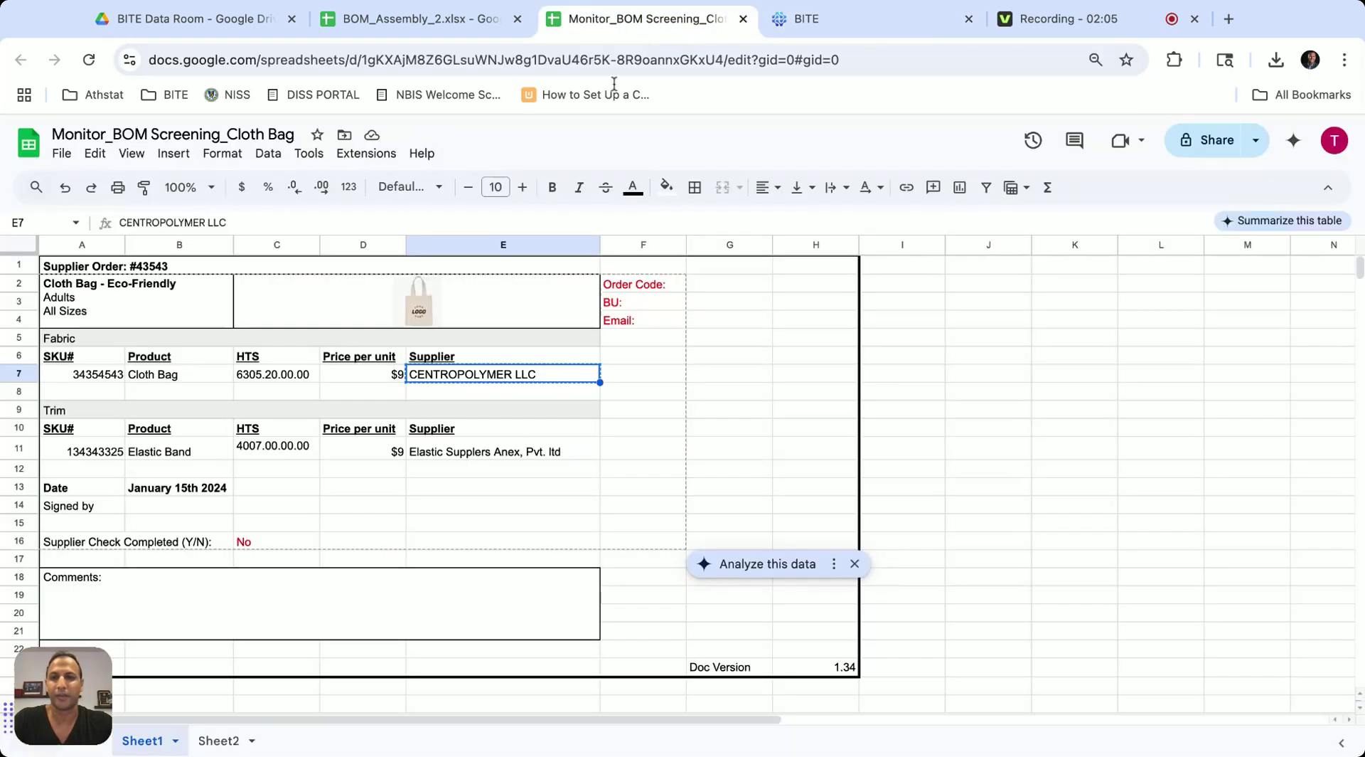
{"action": "left_click", "coordinate": [306, 453]}
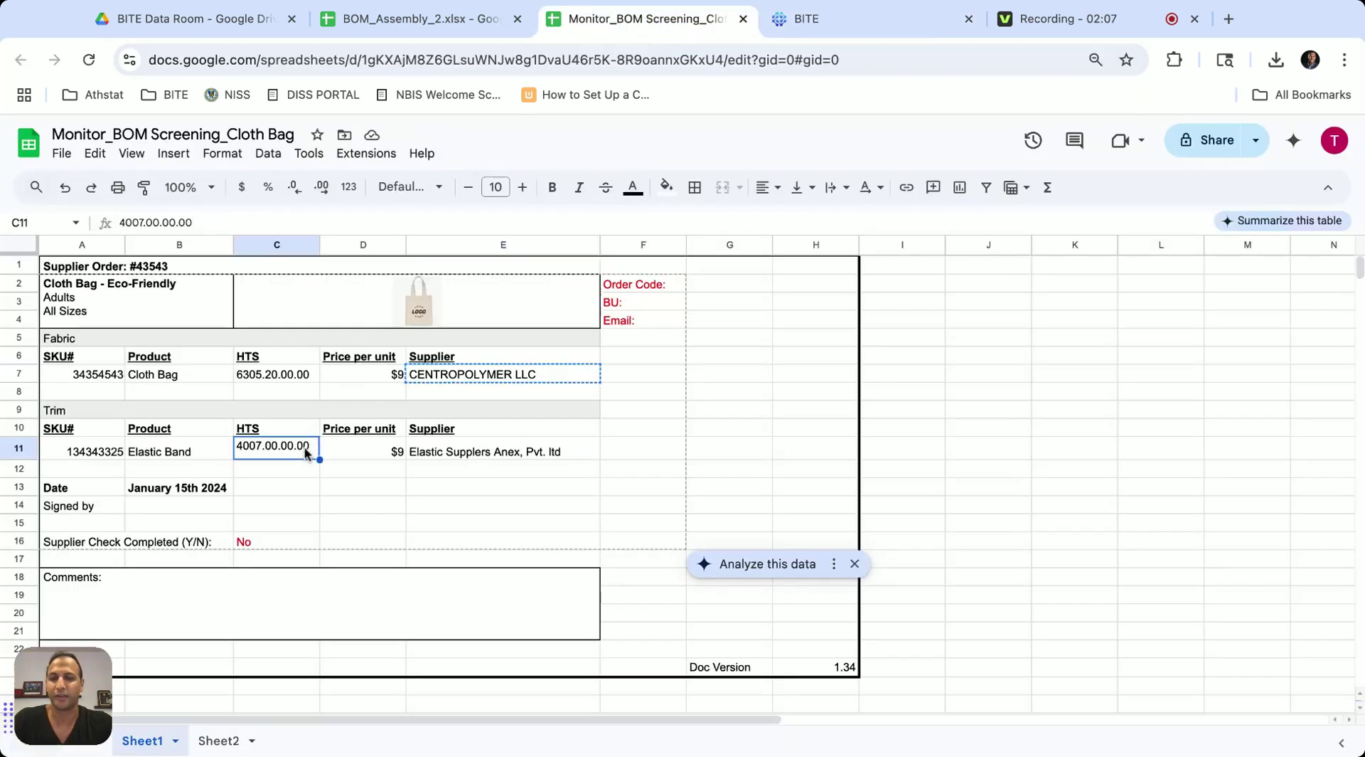
{"action": "left_click", "coordinate": [871, 33]}
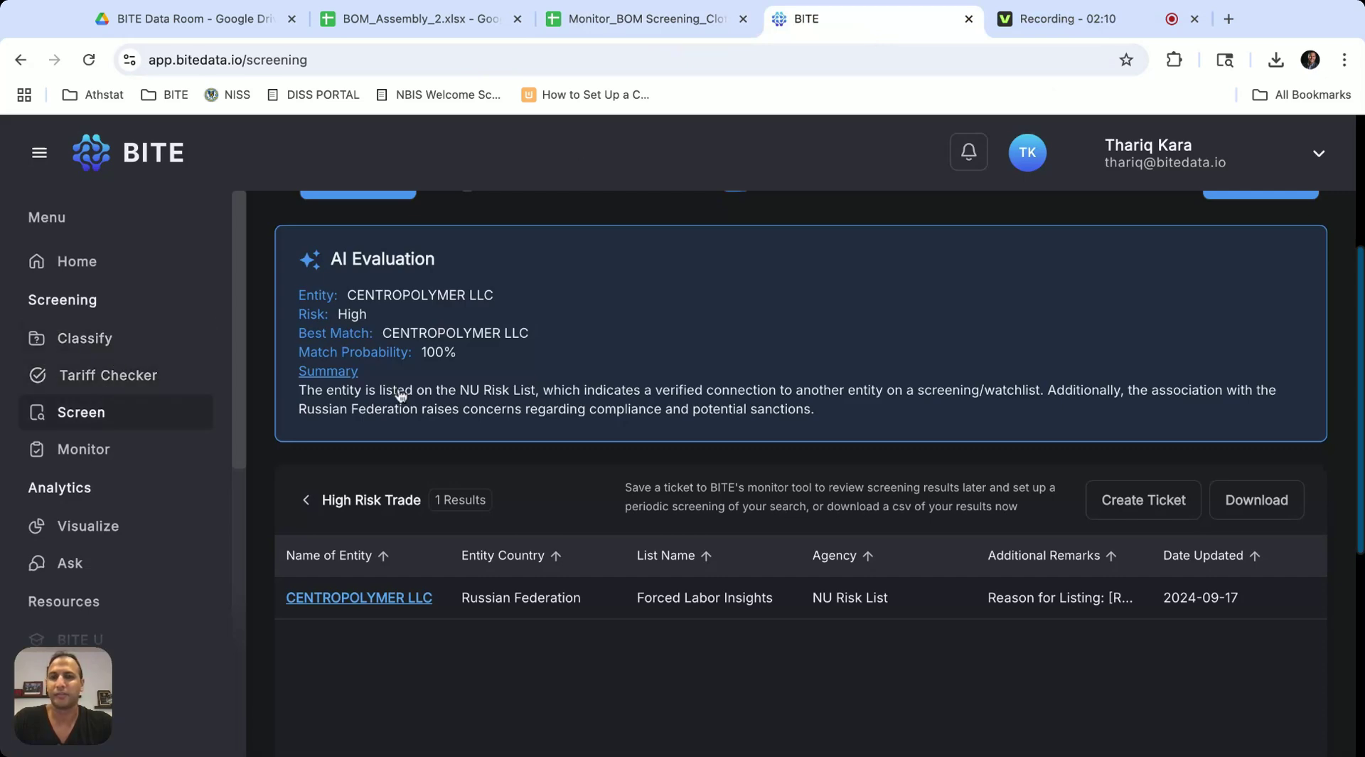
{"action": "scroll", "coordinate": [400, 394], "scroll_direction": "up", "scroll_amount": 5}
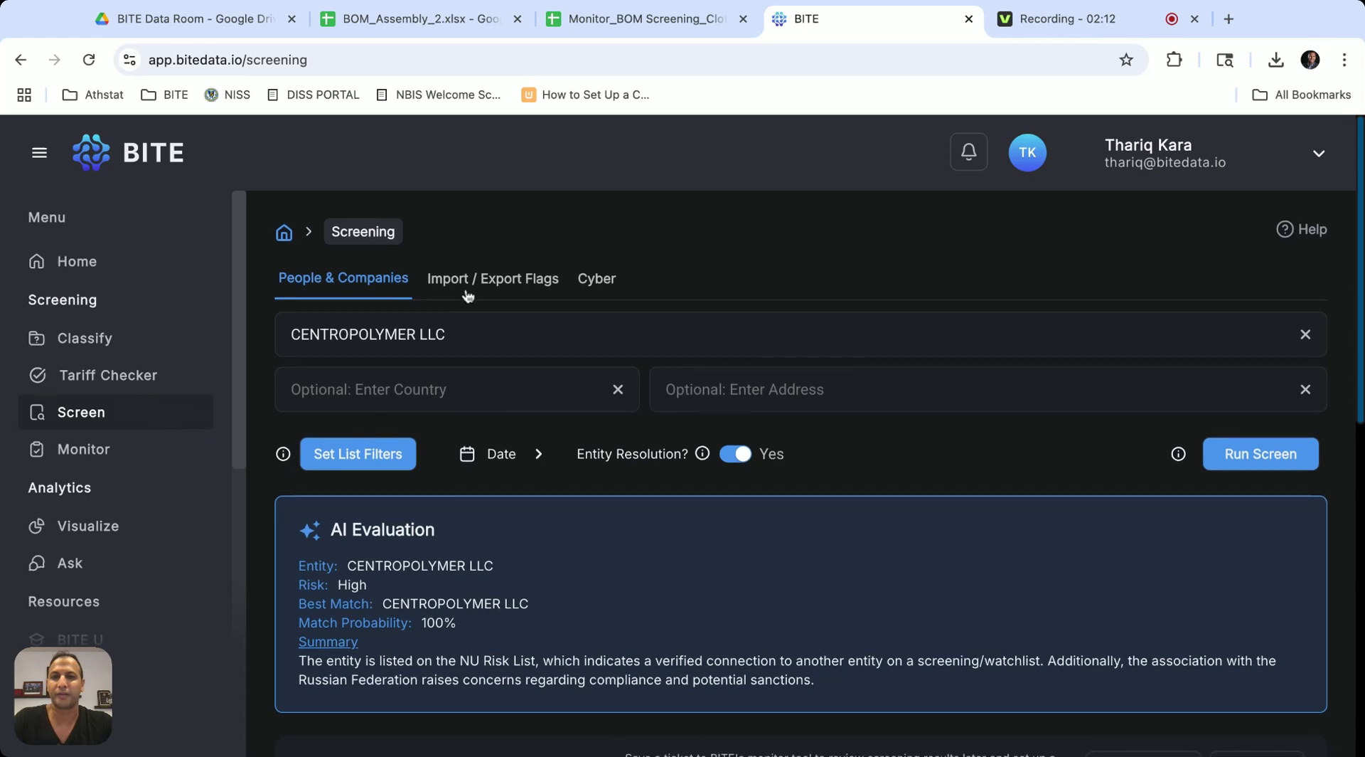
{"action": "left_click", "coordinate": [467, 283]}
{"action": "type", "text": "\"4007.00.00.00 \""}
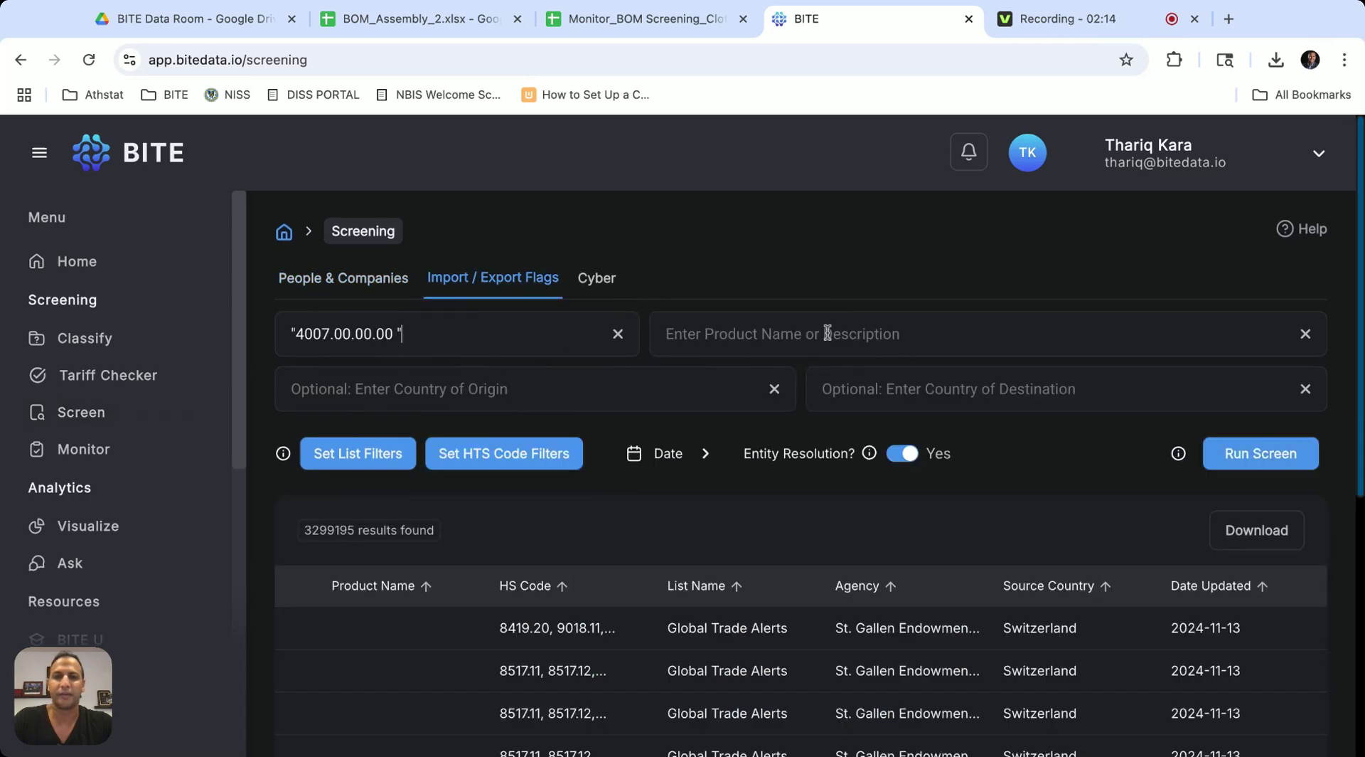
{"action": "left_click", "coordinate": [1226, 455]}
Review the Plastics record under the Forced Labor Commodities results, including its list name and additional remarks
{"action": "scroll", "coordinate": [918, 530], "scroll_direction": "down", "scroll_amount": 3}
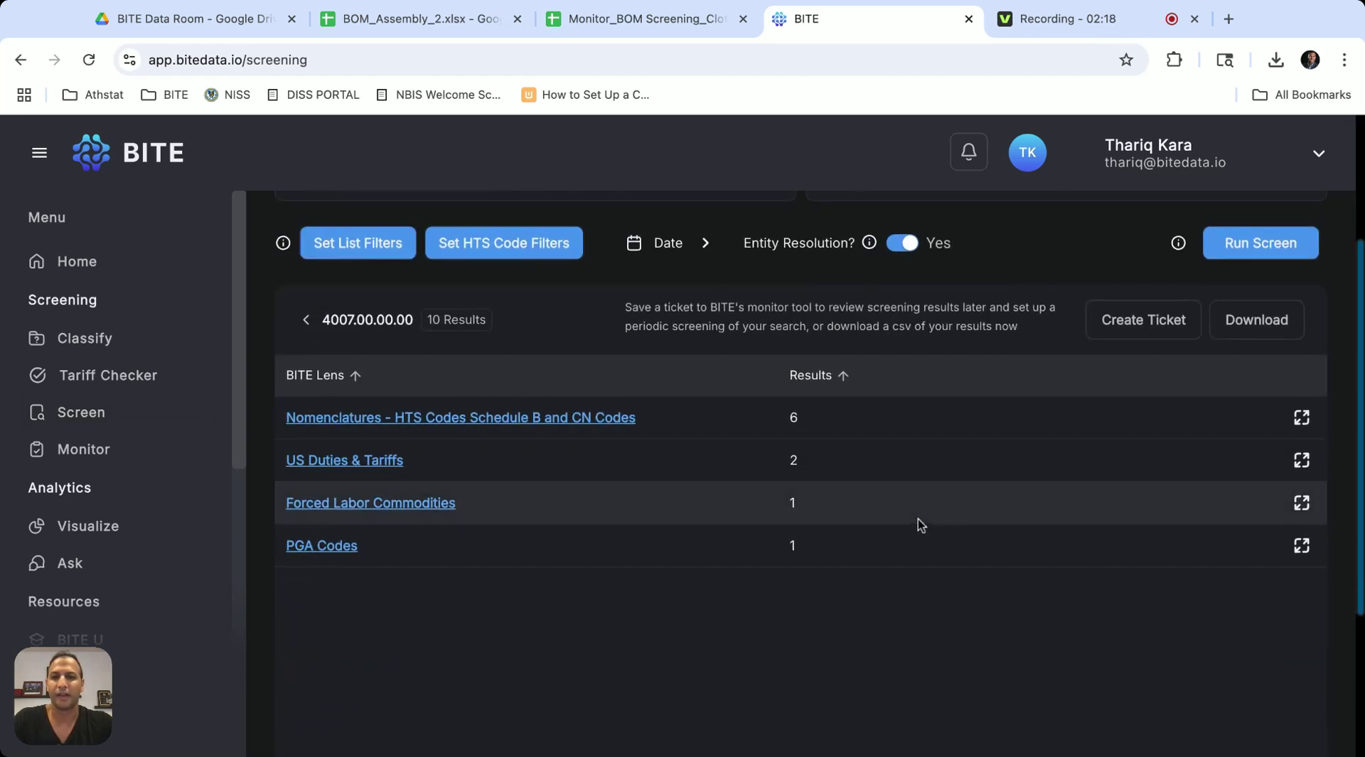
{"action": "left_click", "coordinate": [353, 506]}
{"action": "left_click", "coordinate": [369, 421]}
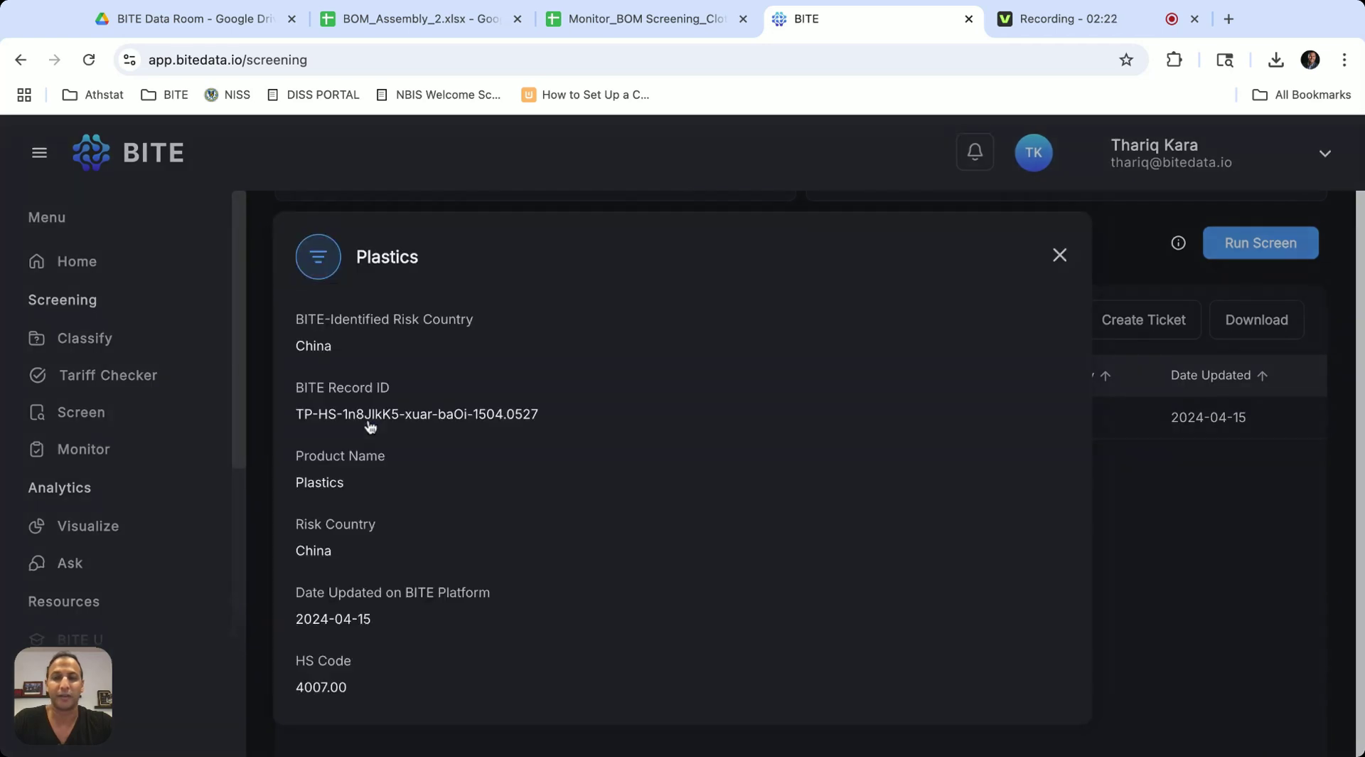
{"action": "scroll", "coordinate": [532, 472], "scroll_direction": "down", "scroll_amount": 4}
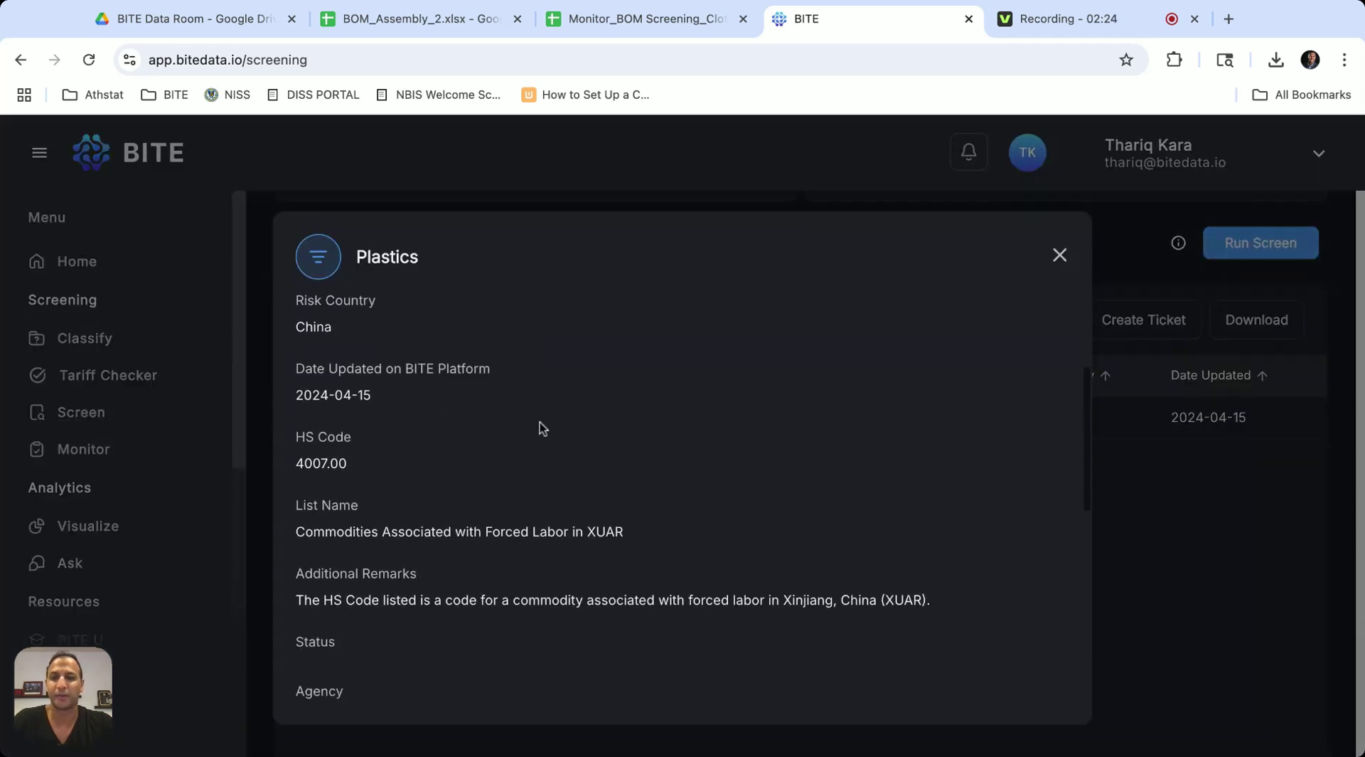
{"action": "scroll", "coordinate": [540, 421], "scroll_direction": "down", "scroll_amount": 2}
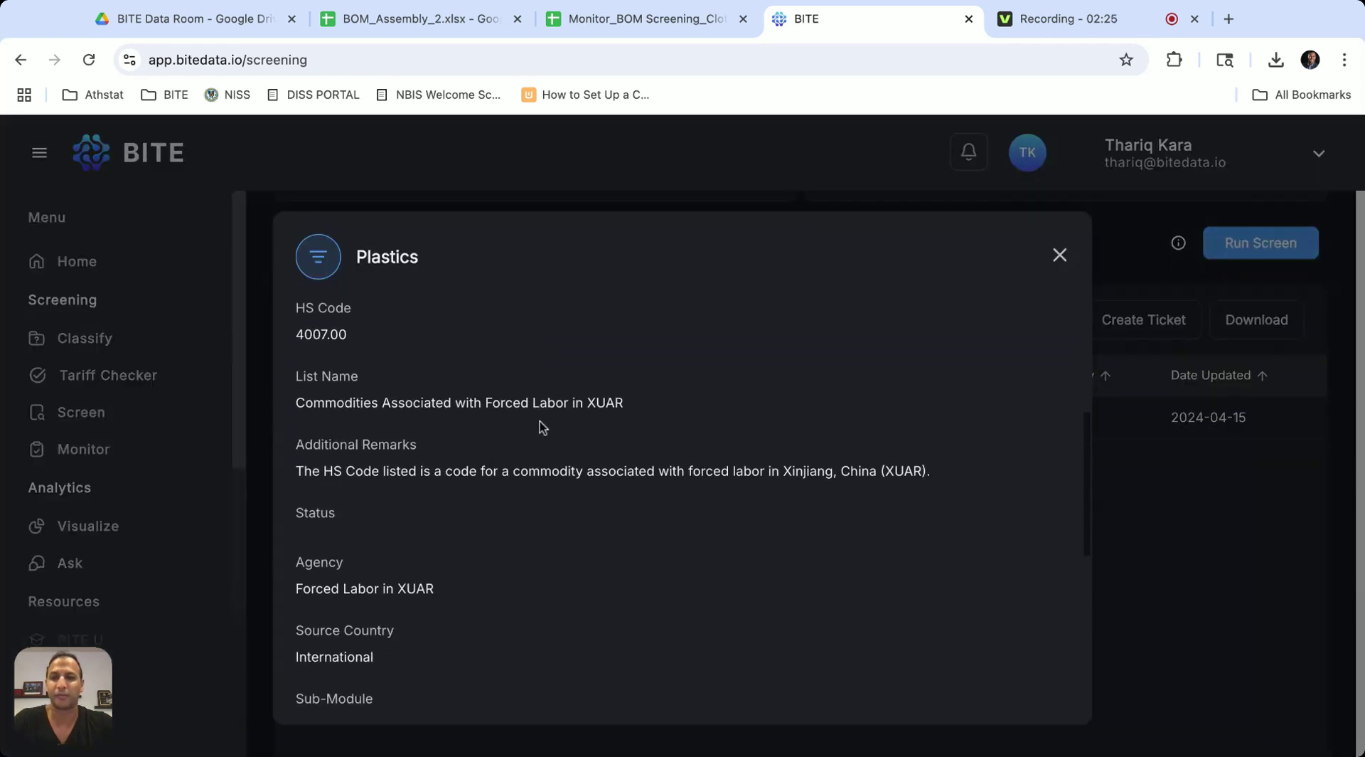
{"action": "left_click", "coordinate": [1075, 261]}
Save the screening results as a ticket named "BOM Check Cotton Bag"
{"action": "scroll", "coordinate": [1073, 497], "scroll_direction": "up", "scroll_amount": 3}
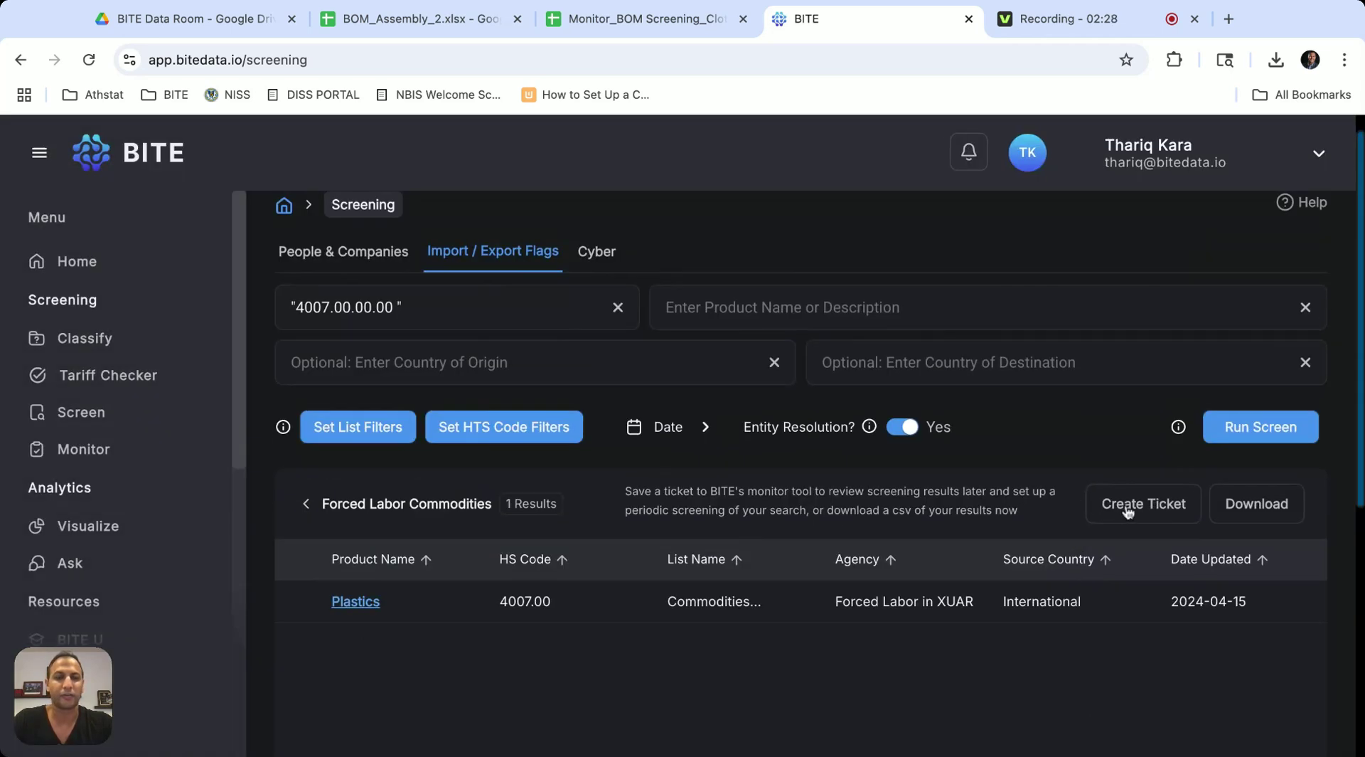
{"action": "left_click", "coordinate": [1128, 511]}
{"action": "left_click", "coordinate": [710, 469]}
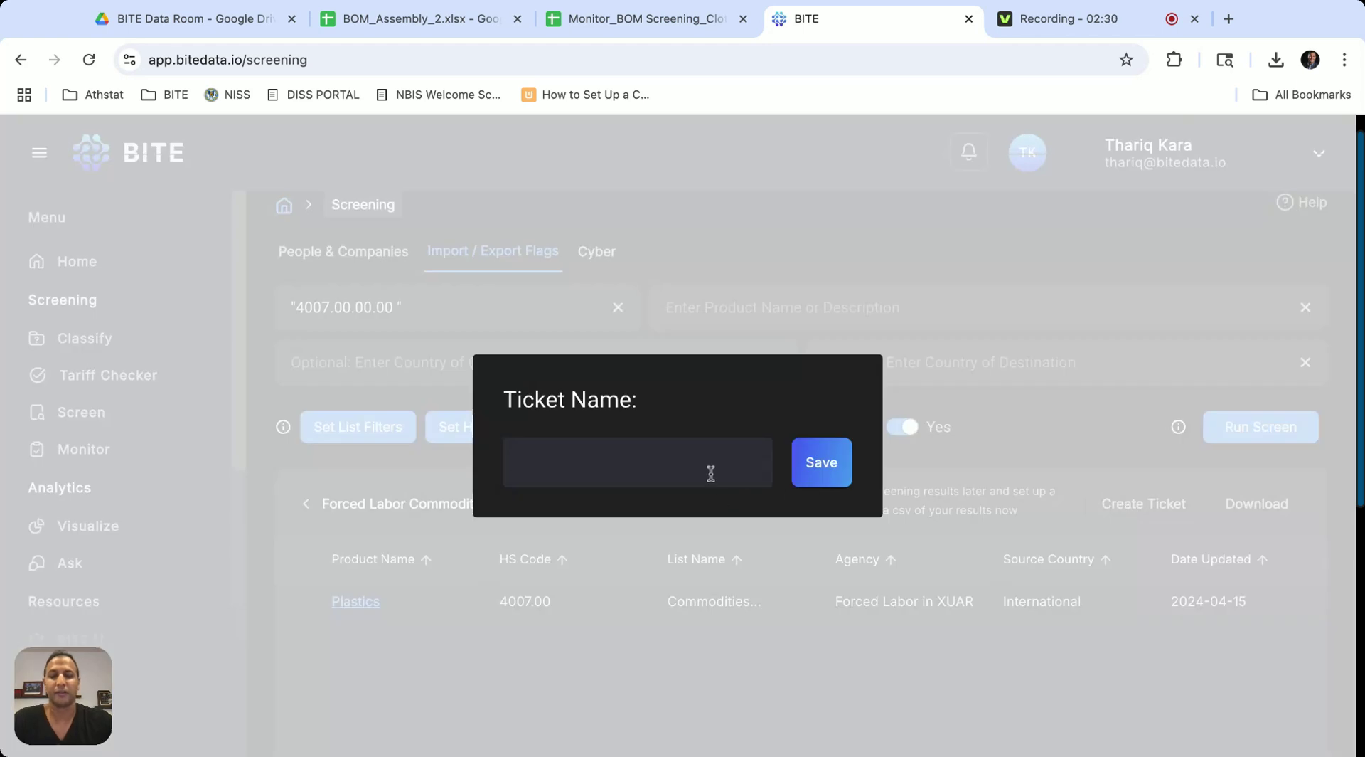
{"action": "type", "text": "BOM Check"}
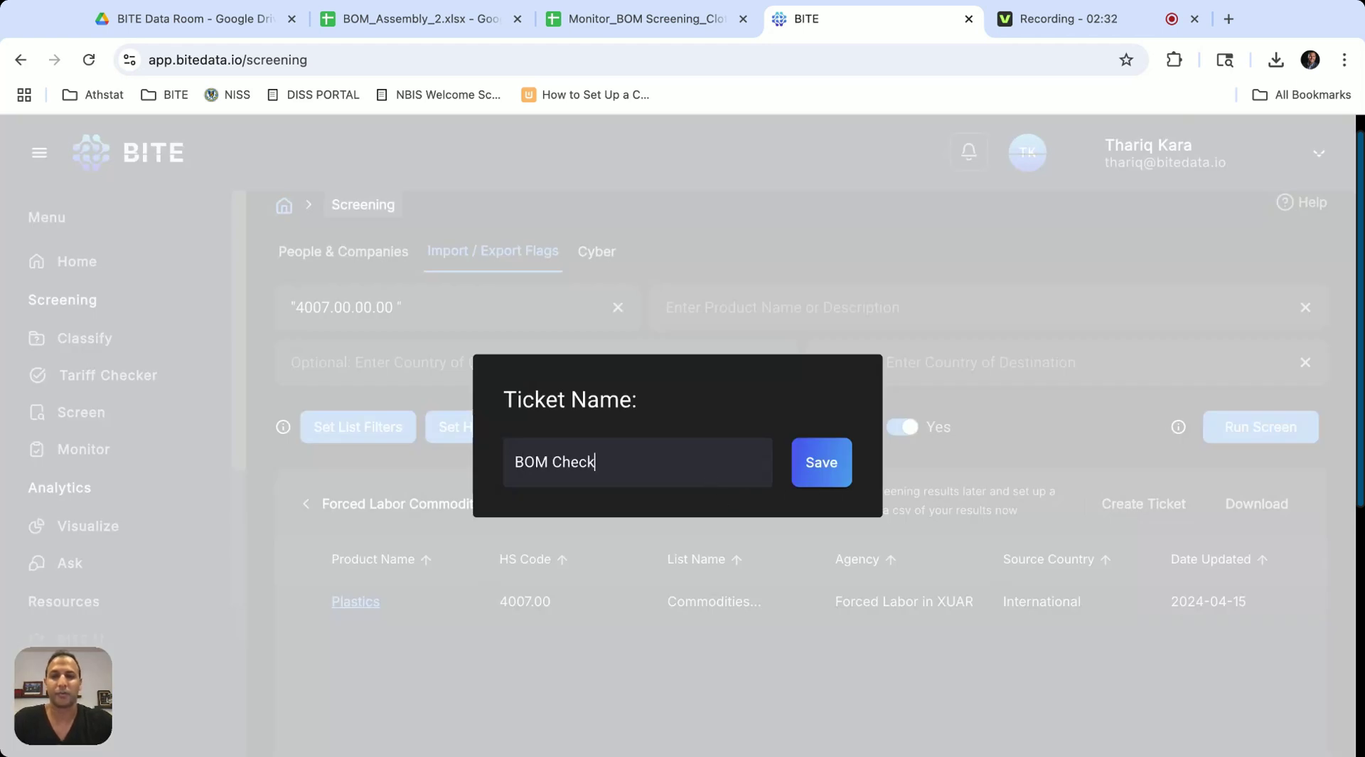
{"action": "type", "text": " Cotton Bag"}
{"action": "left_click", "coordinate": [810, 481]}
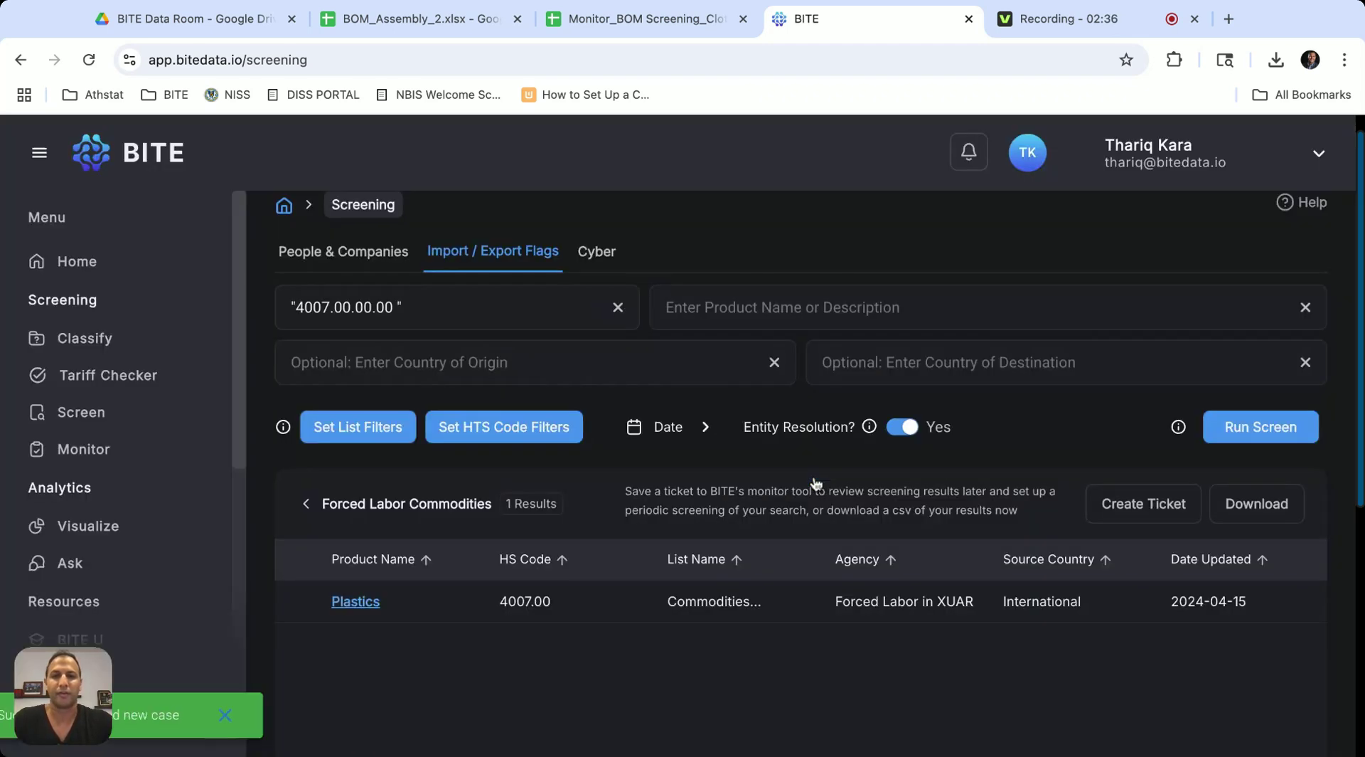
Ask the BITE AI assistant "What should I if I find a supplier that is high risk from Russia or China"
{"action": "scroll", "coordinate": [508, 533], "scroll_direction": "down", "scroll_amount": 1}
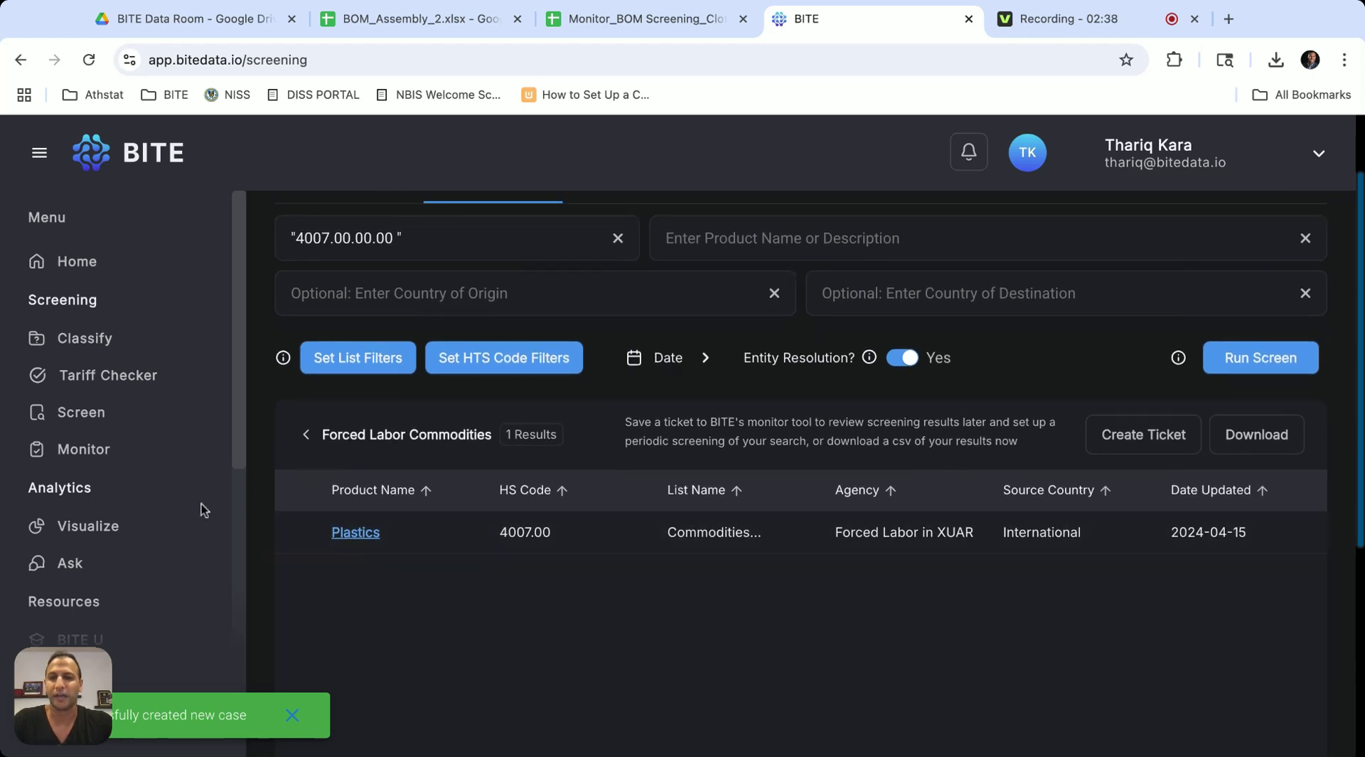
{"action": "left_click", "coordinate": [71, 562]}
{"action": "left_click", "coordinate": [356, 571]}
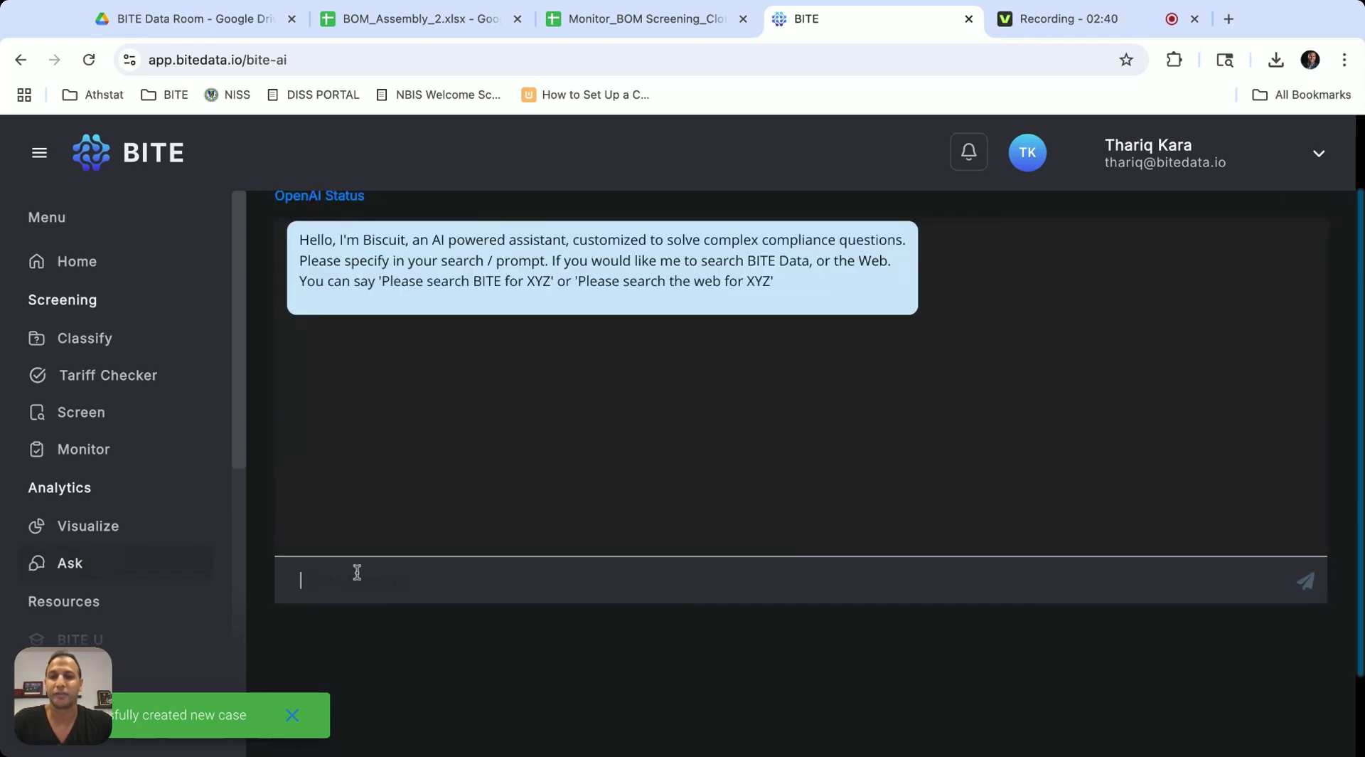
{"action": "type", "text": "What should I if"}
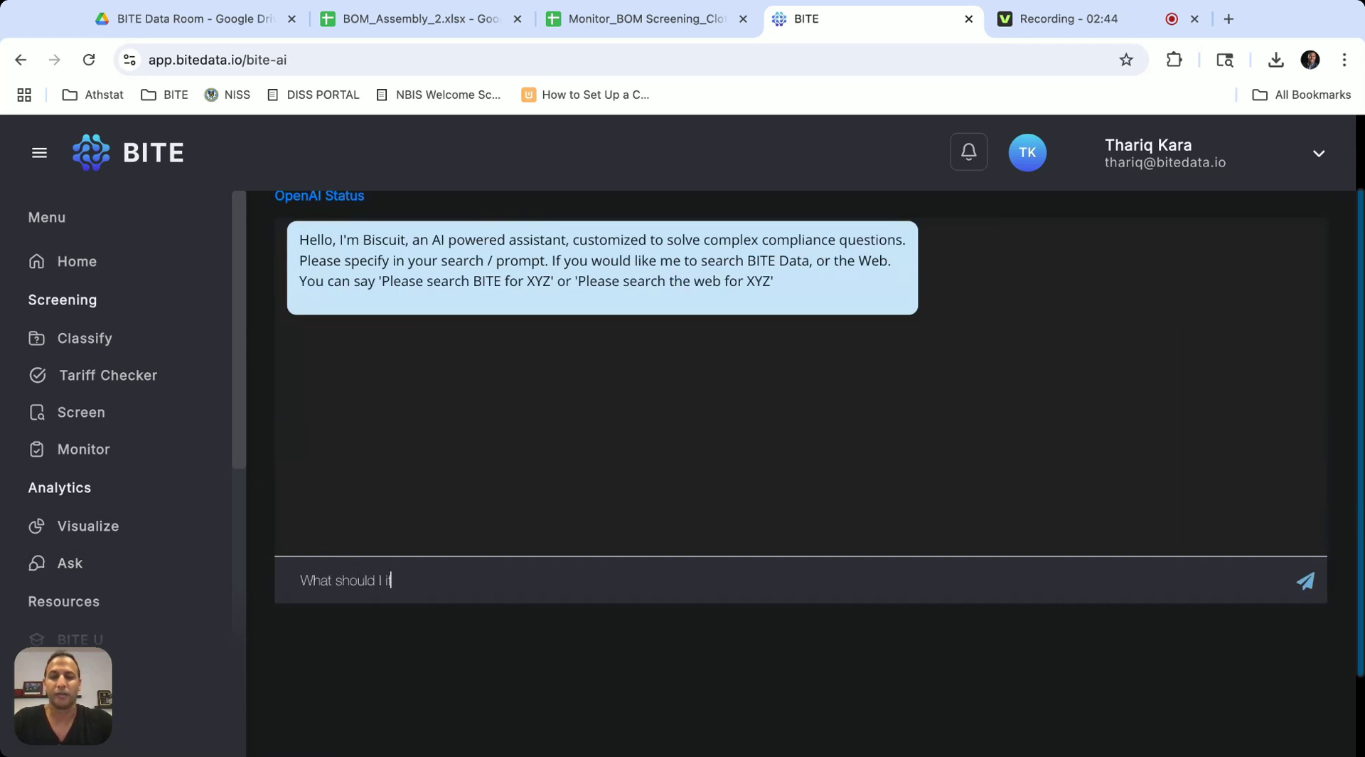
{"action": "type", "text": " I find "}
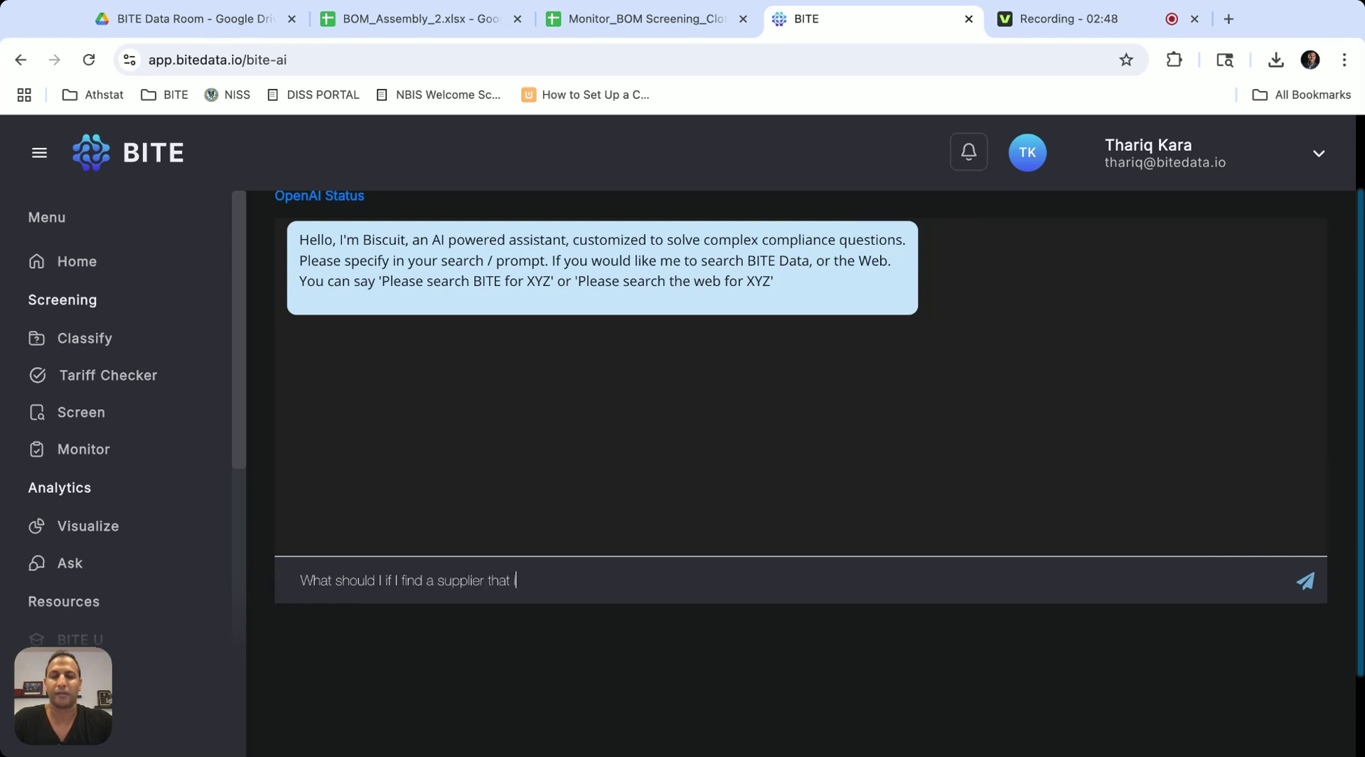
{"action": "type", "text": "a supplier that is high risk from Russia"}
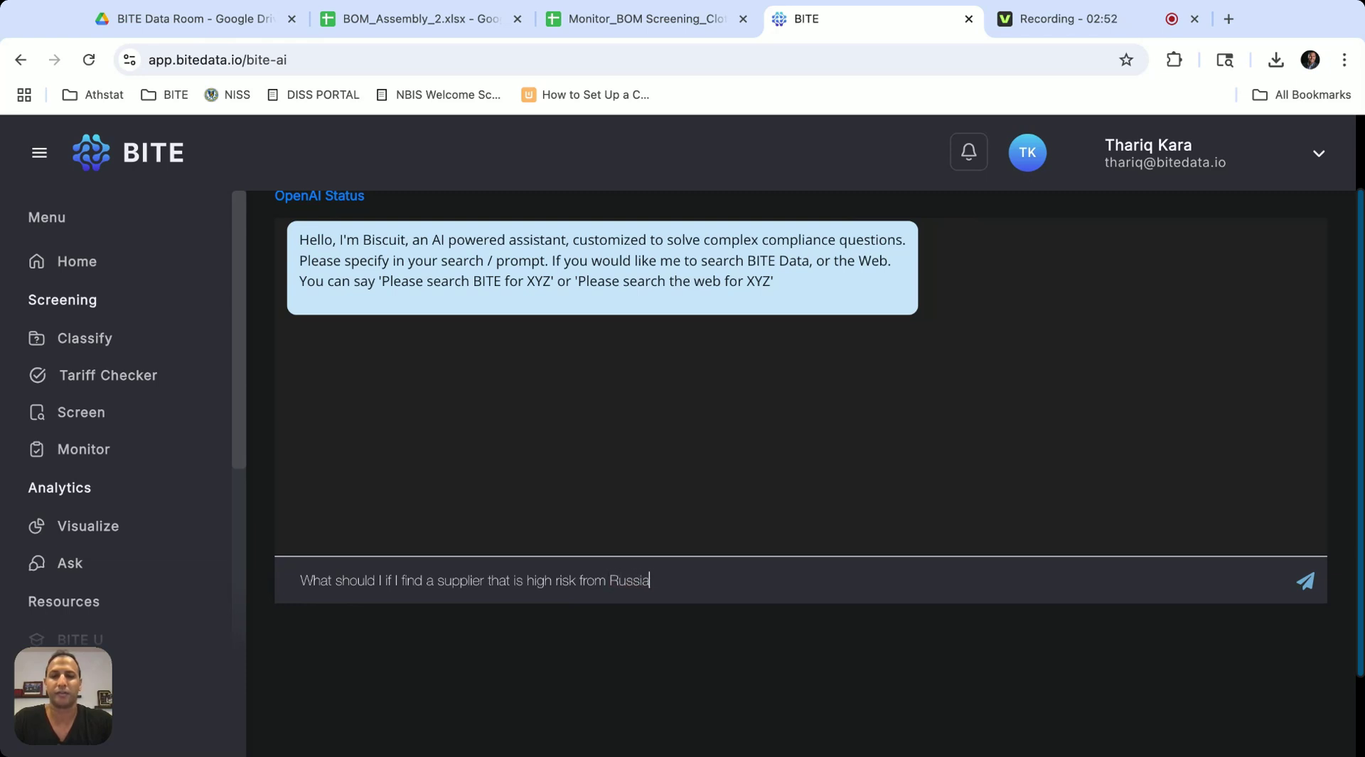
{"action": "type", "text": " or China"}
{"action": "key", "text": "Return"}
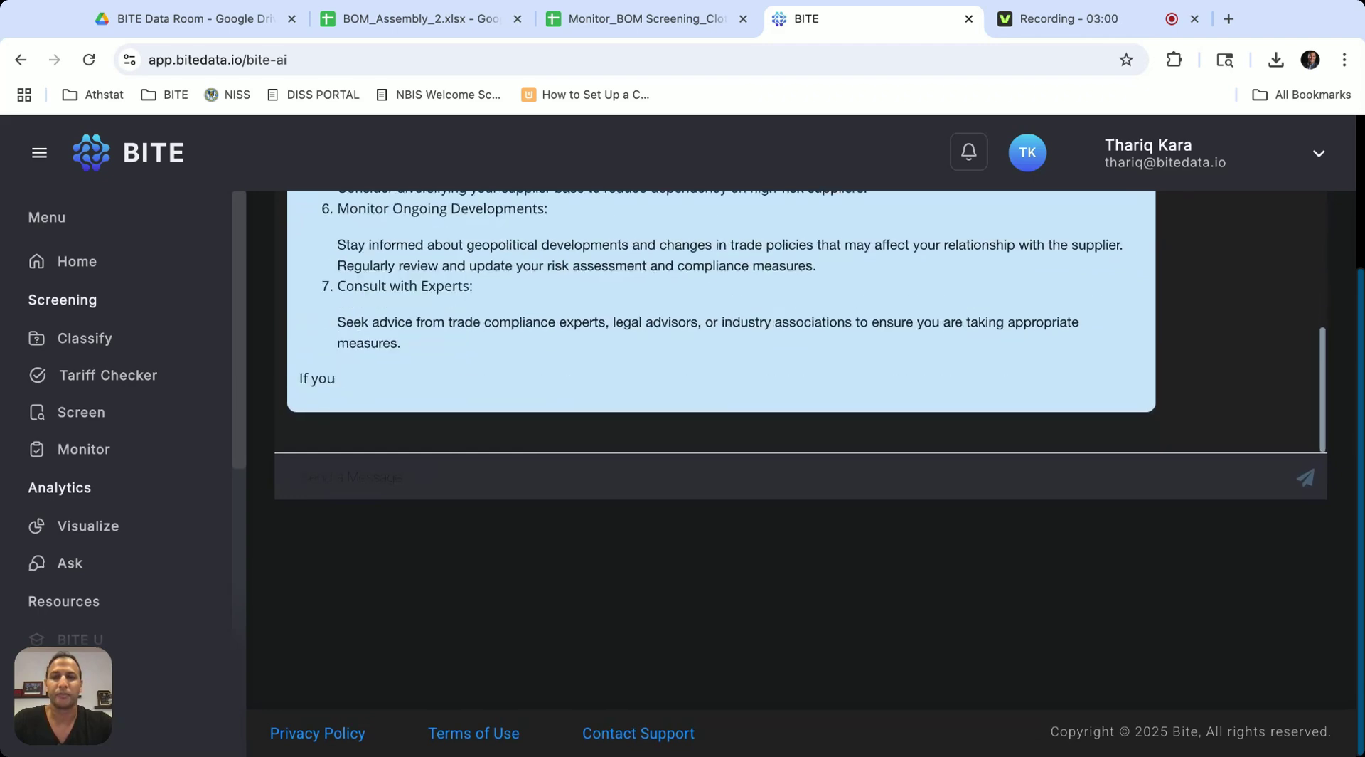
Copy the "Implement Risk Mitigation Strategies" passage from the assistant's answer and open the BOM Check Cotton Bag ticket in Monitor
{"action": "scroll", "coordinate": [401, 391], "scroll_direction": "up", "scroll_amount": 3}
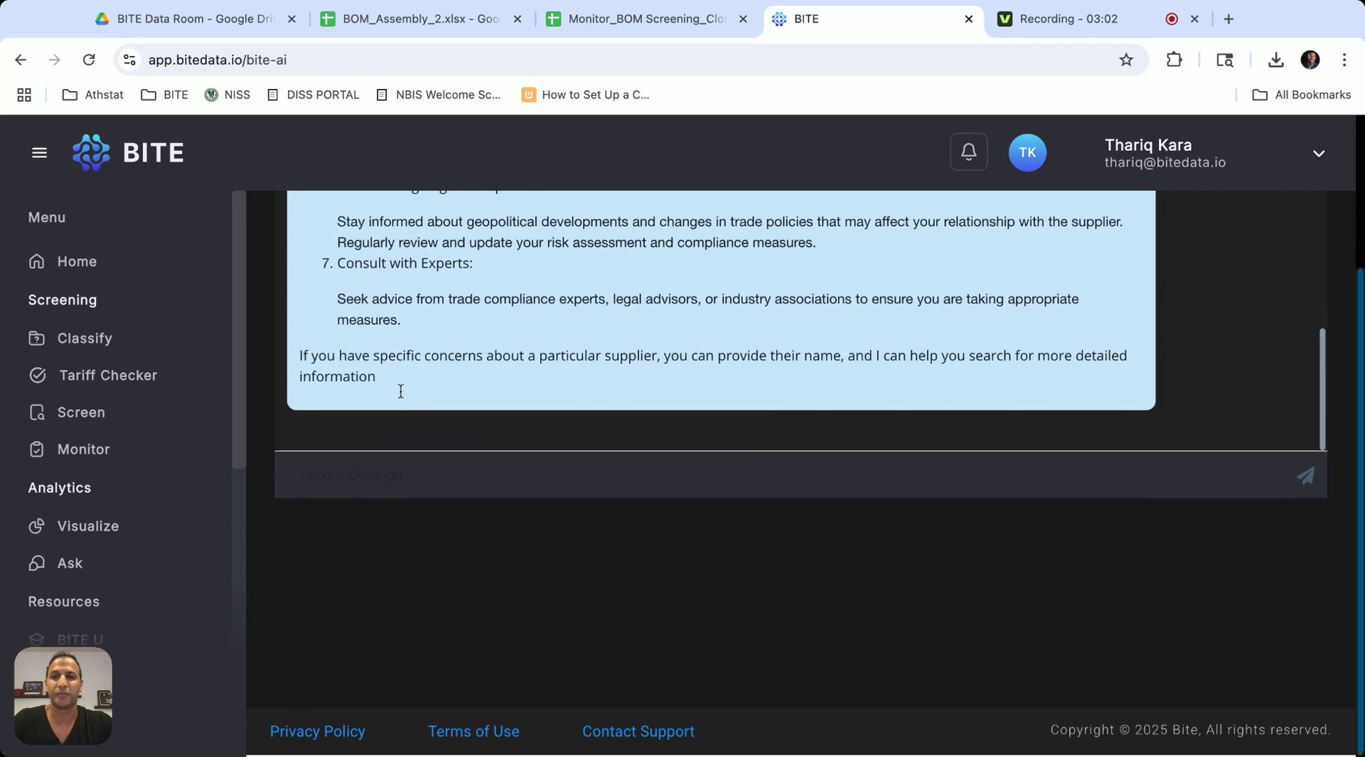
{"action": "triple_click", "coordinate": [339, 255]}
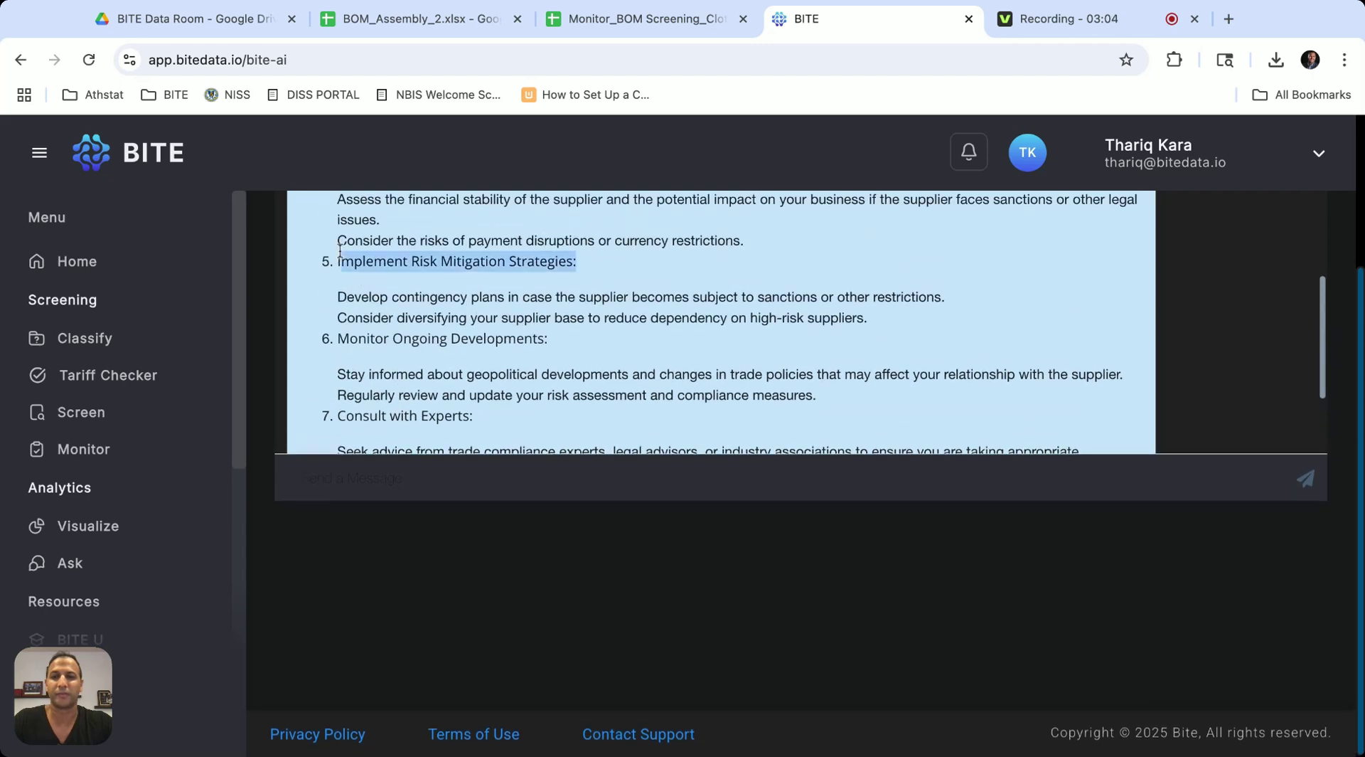
{"action": "left_click", "coordinate": [89, 449]}
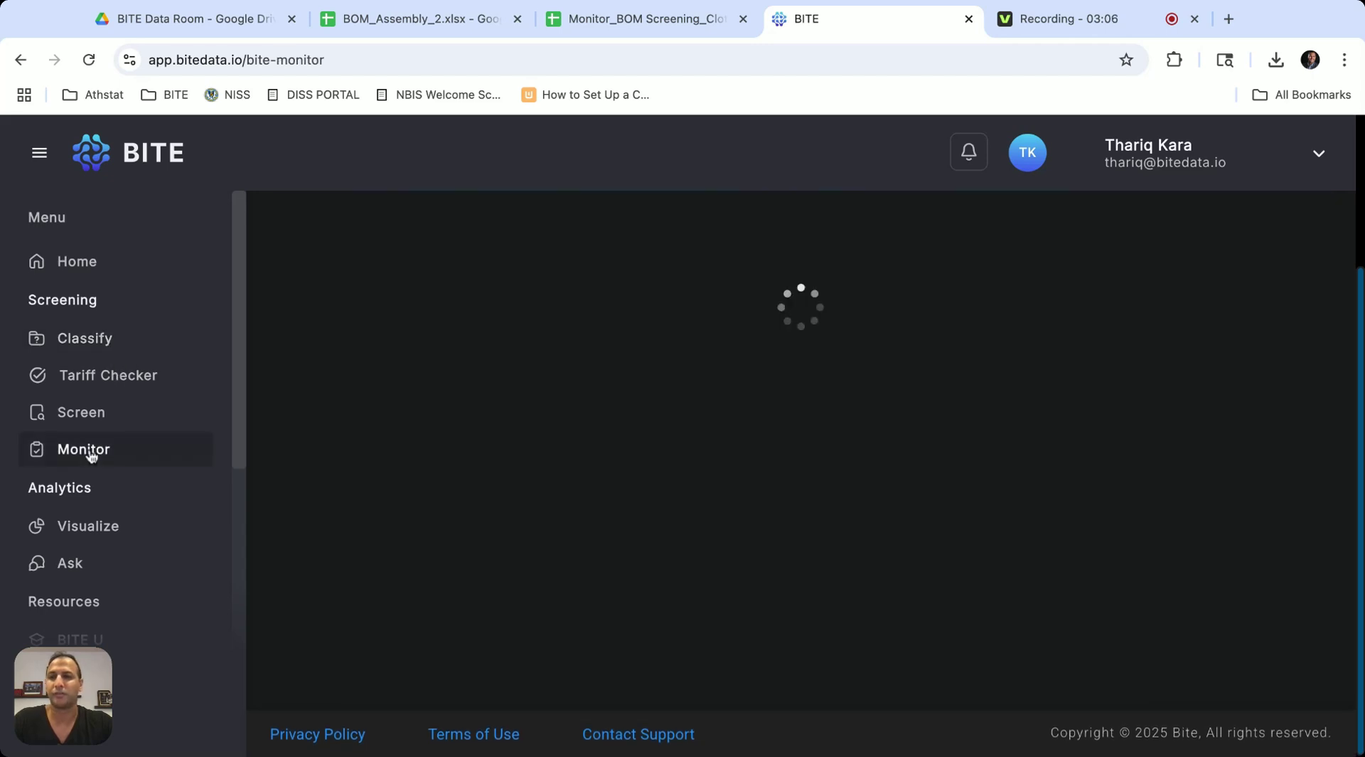
{"action": "scroll", "coordinate": [502, 317], "scroll_direction": "up", "scroll_amount": 1}
{"action": "scroll", "coordinate": [495, 320], "scroll_direction": "up", "scroll_amount": 2}
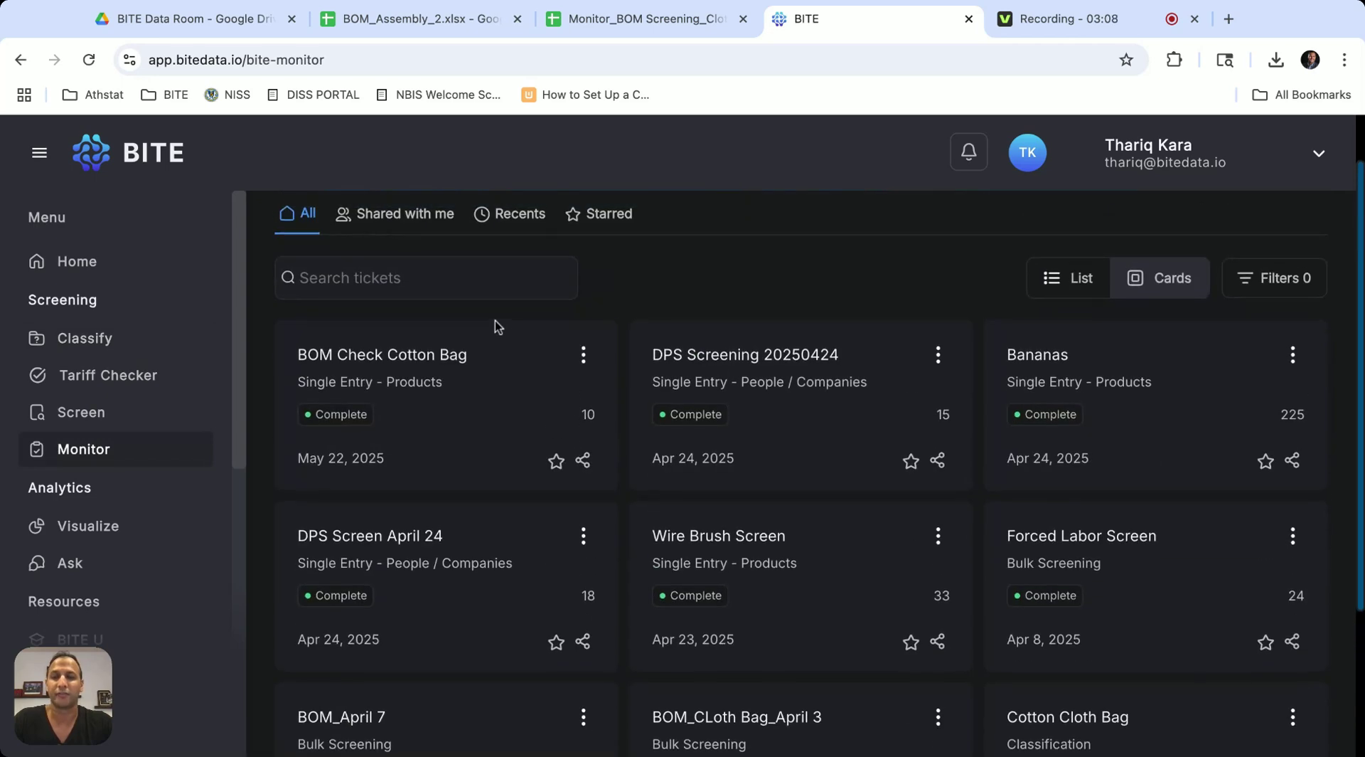
{"action": "left_click", "coordinate": [424, 363]}
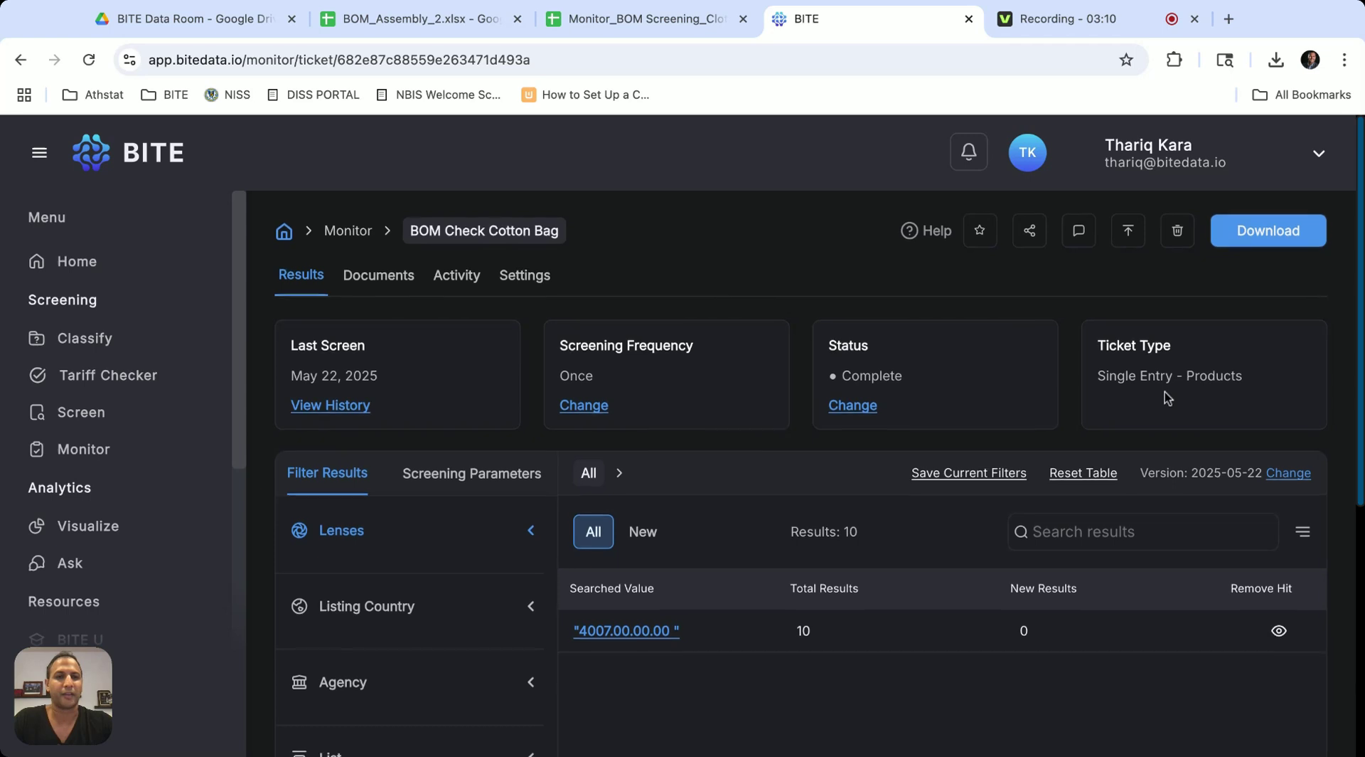
Post the copied risk mitigation passage as a comment on the ticket and close the comments
{"action": "left_click", "coordinate": [1079, 229]}
{"action": "left_click", "coordinate": [1107, 576]}
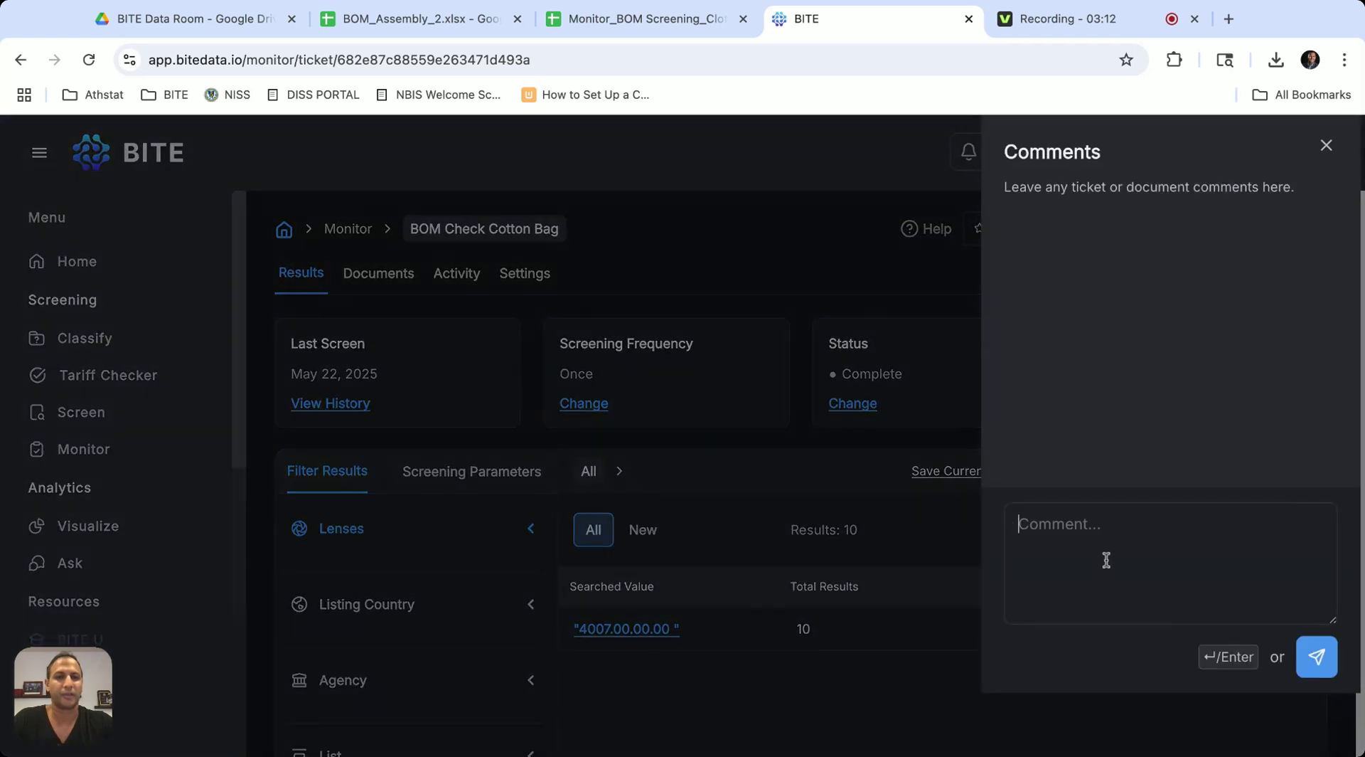
{"action": "key", "text": "super+v"}
{"action": "left_click", "coordinate": [1321, 669]}
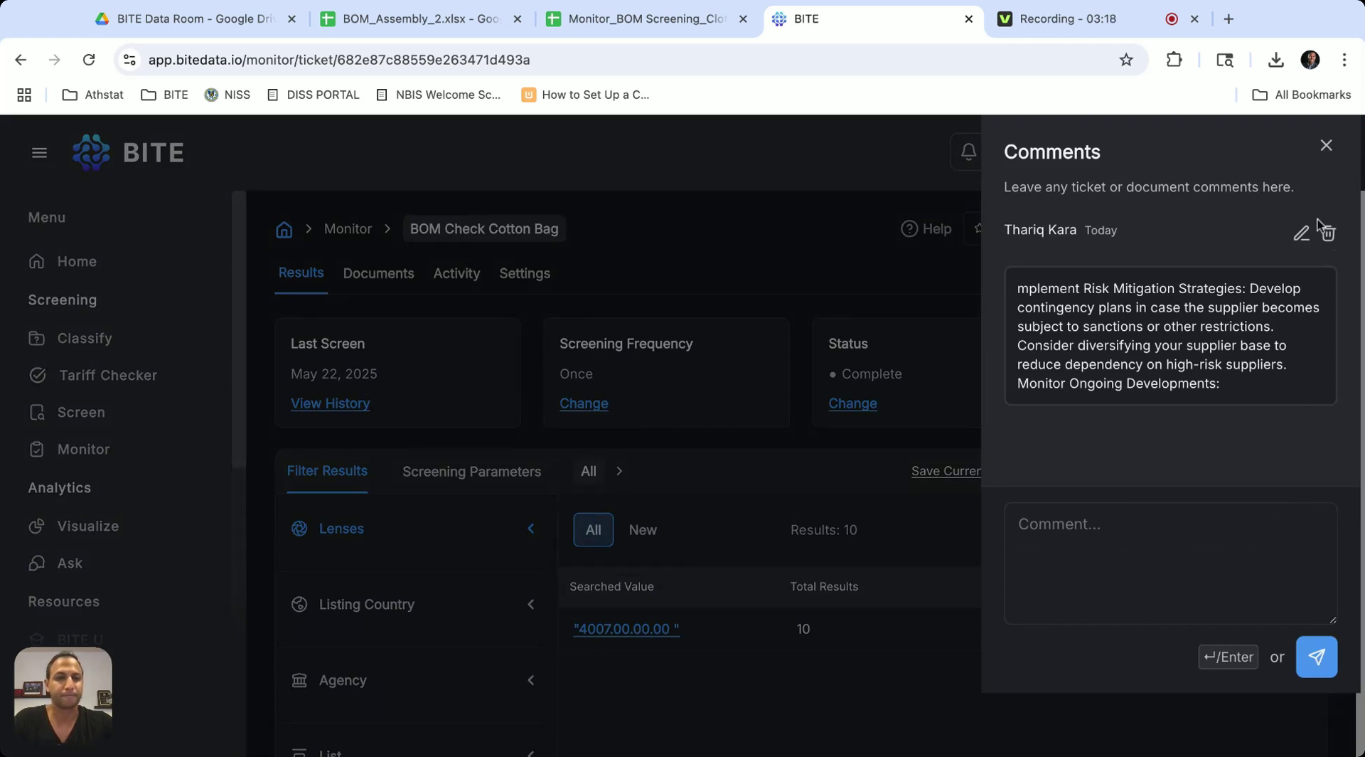
{"action": "left_click", "coordinate": [1327, 146]}
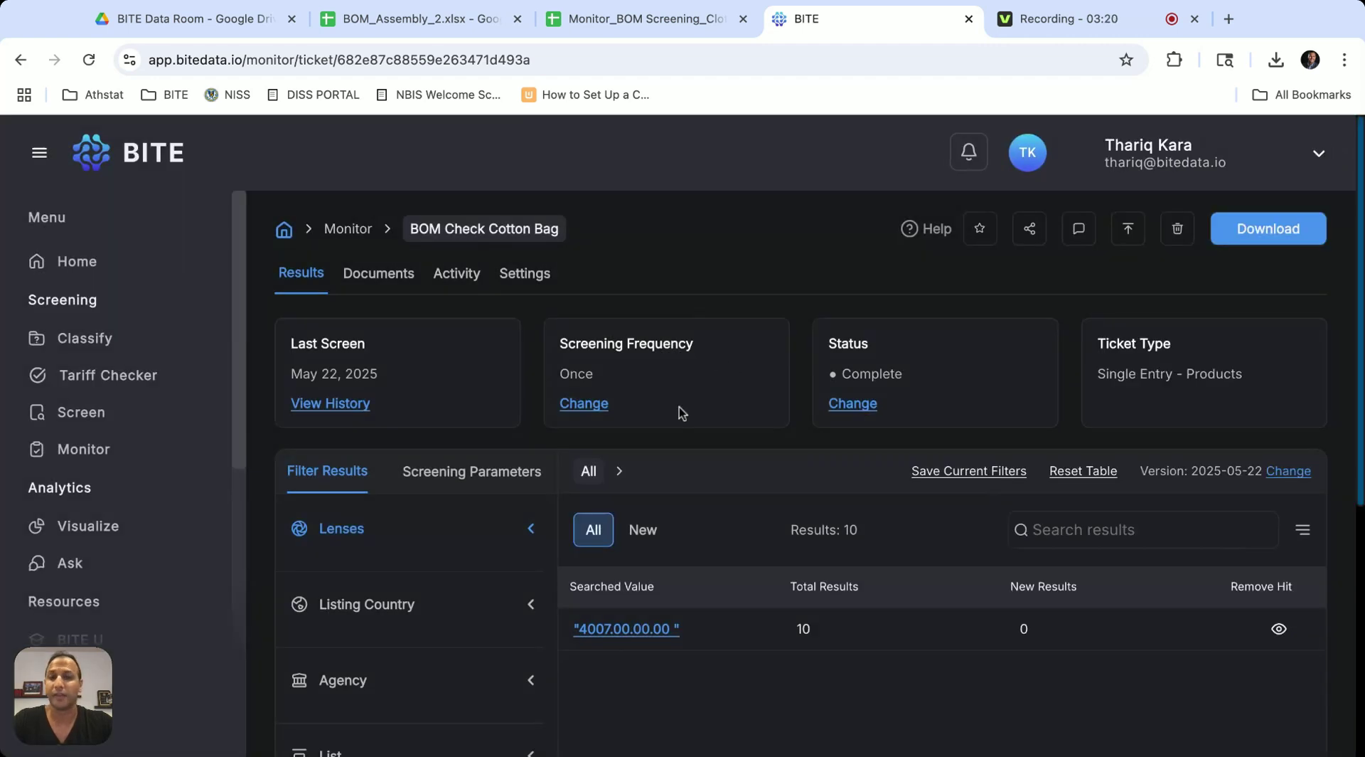
Leave the BOM Check Cotton Bag ticket and start a new ticket in Monitor
{"action": "scroll", "coordinate": [681, 415], "scroll_direction": "down", "scroll_amount": 1}
{"action": "scroll", "coordinate": [680, 415], "scroll_direction": "up", "scroll_amount": 1}
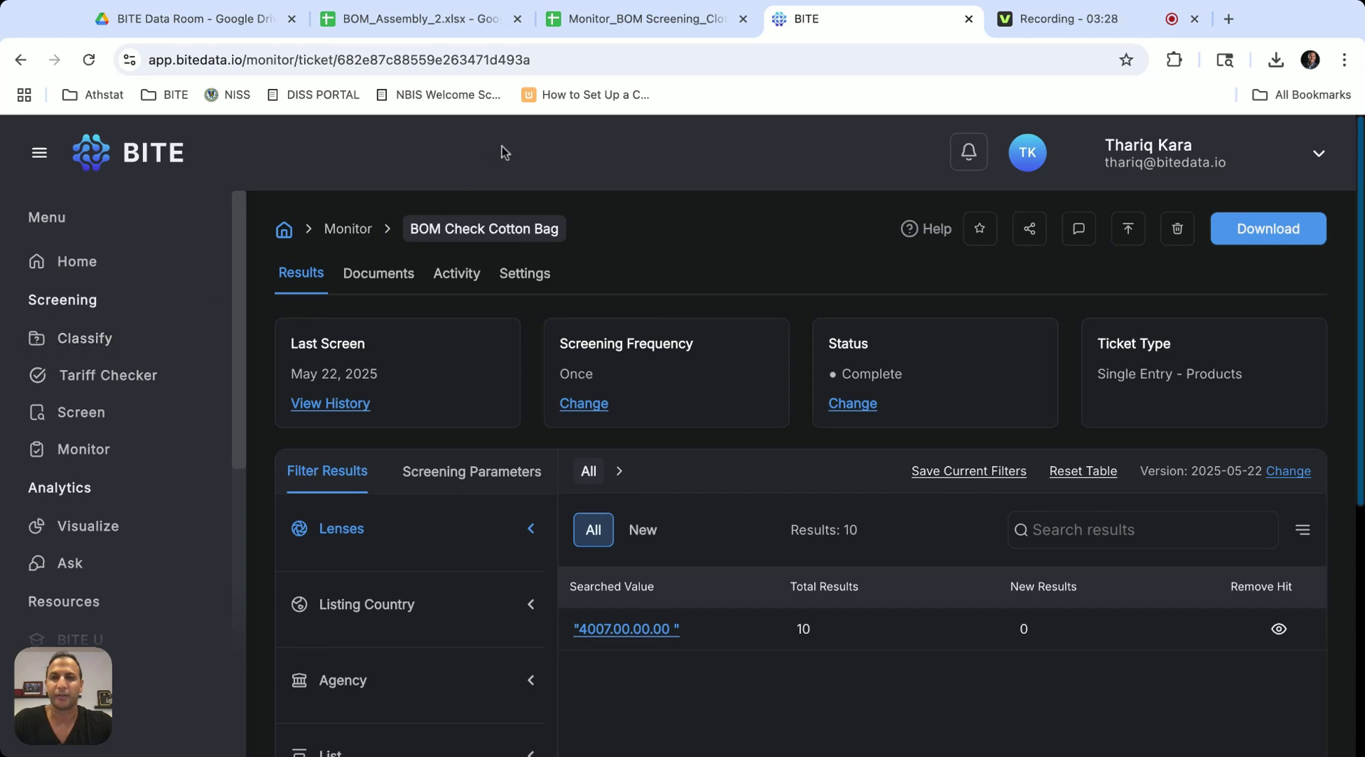
{"action": "left_click", "coordinate": [123, 455]}
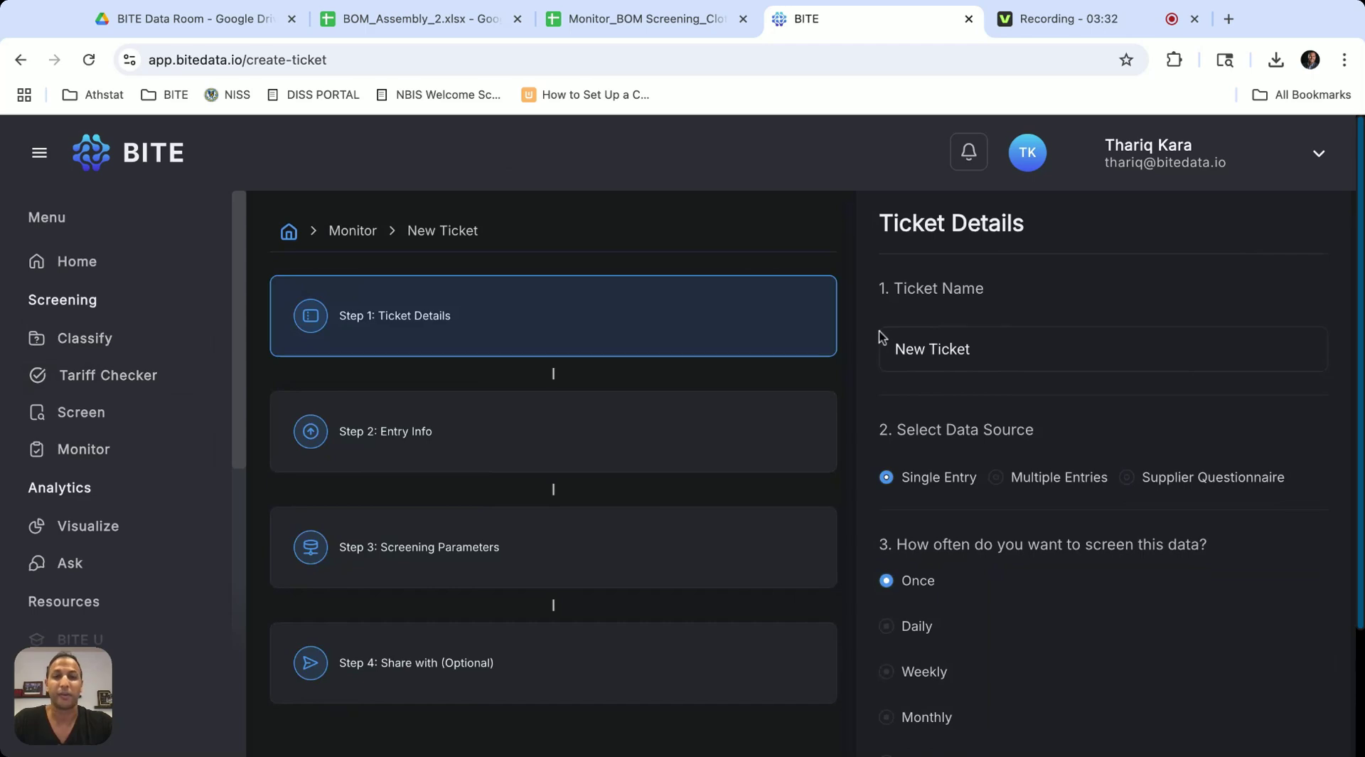
Look over the BOM_Assembly_2 line items and the cloth bag bill of materials in Google Sheets, and return to the new BITE ticket
{"action": "left_click", "coordinate": [427, 20]}
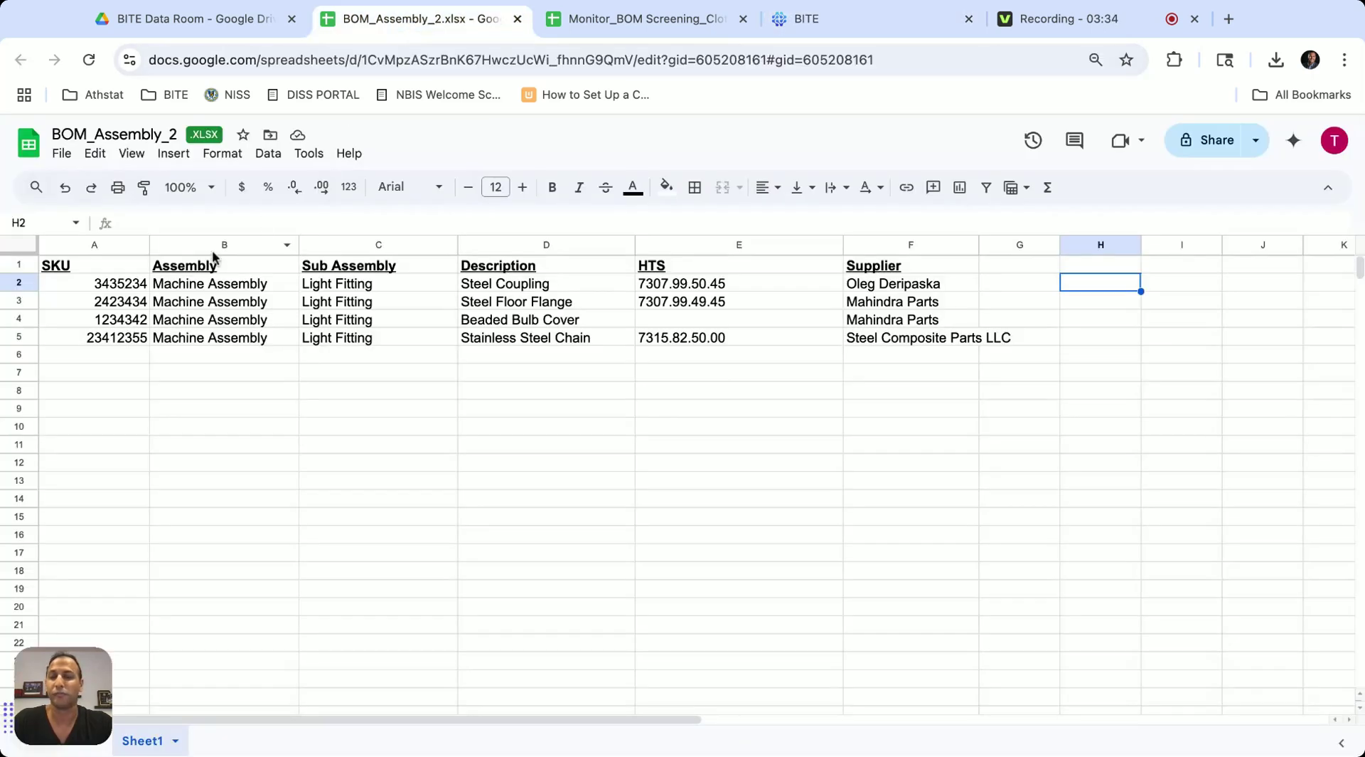
{"action": "left_click", "coordinate": [120, 284]}
{"action": "left_click_drag", "start_coordinate": [121, 288], "coordinate": [925, 355]}
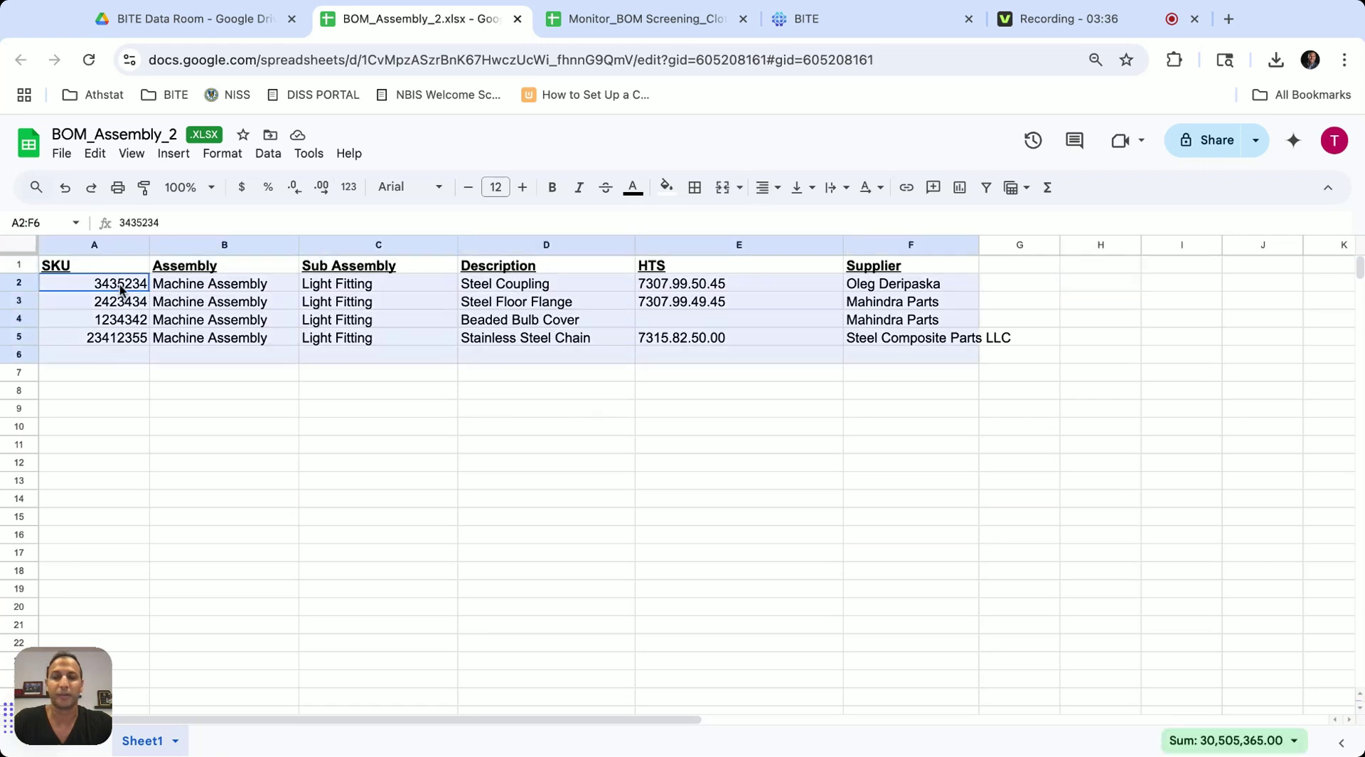
{"action": "left_click", "coordinate": [647, 21]}
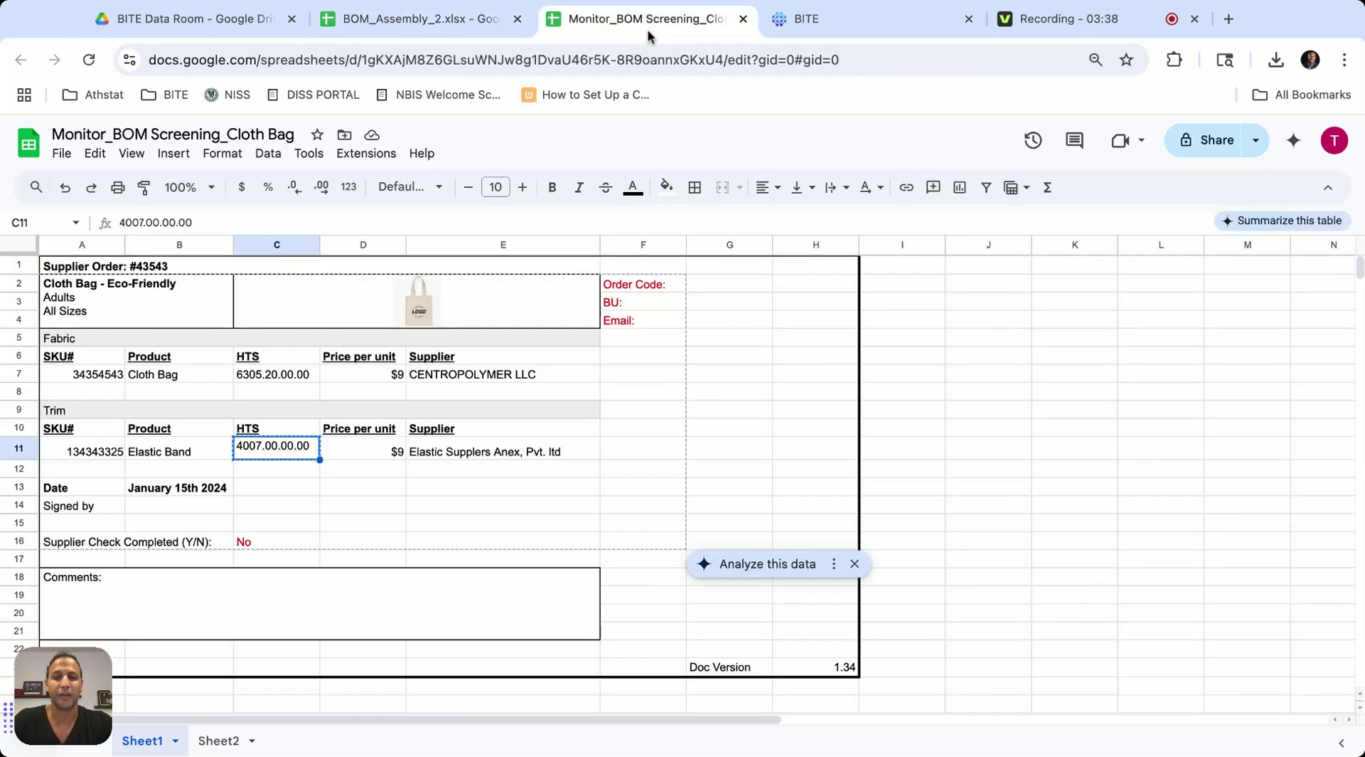
{"action": "left_click", "coordinate": [896, 20]}
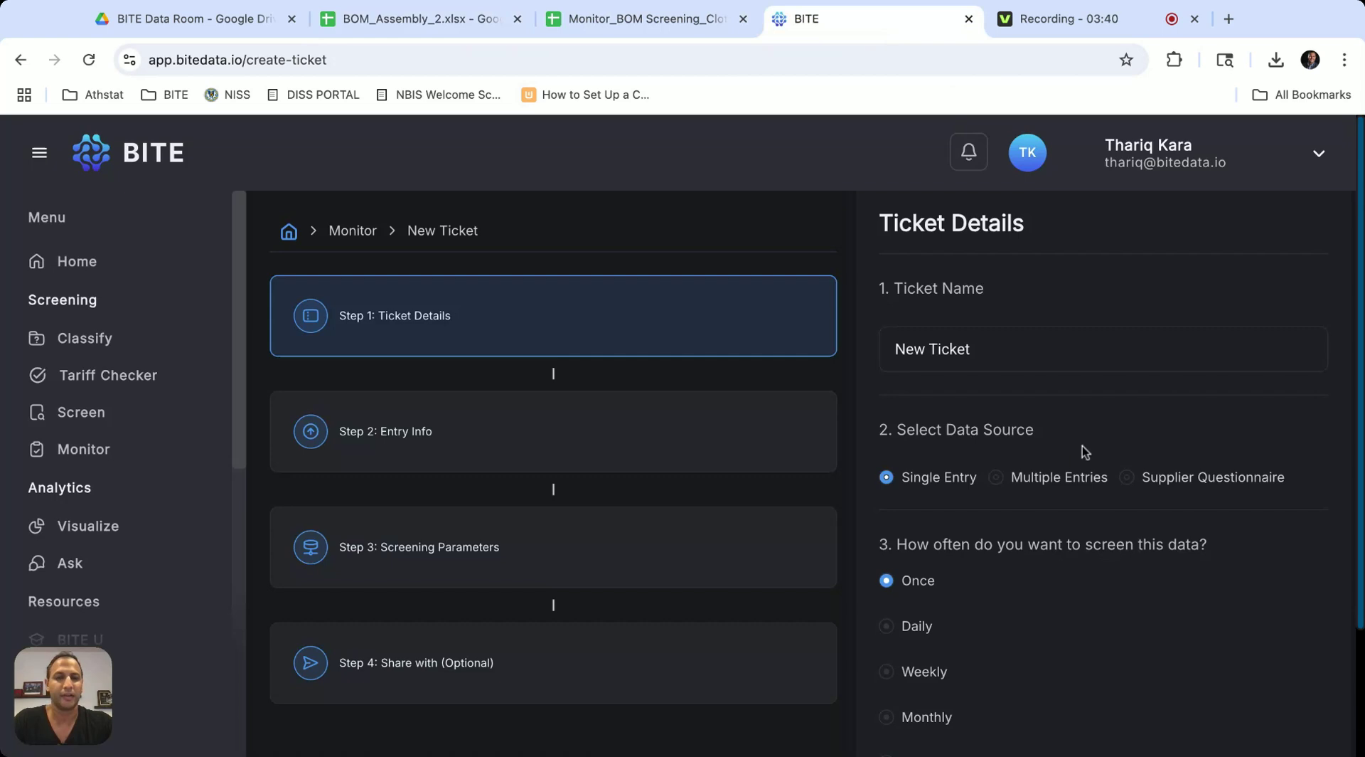
Set the new ticket's data source to Multiple Entries and advance to the file upload stage
{"action": "left_click", "coordinate": [1026, 475]}
{"action": "scroll", "coordinate": [1024, 483], "scroll_direction": "down", "scroll_amount": 2}
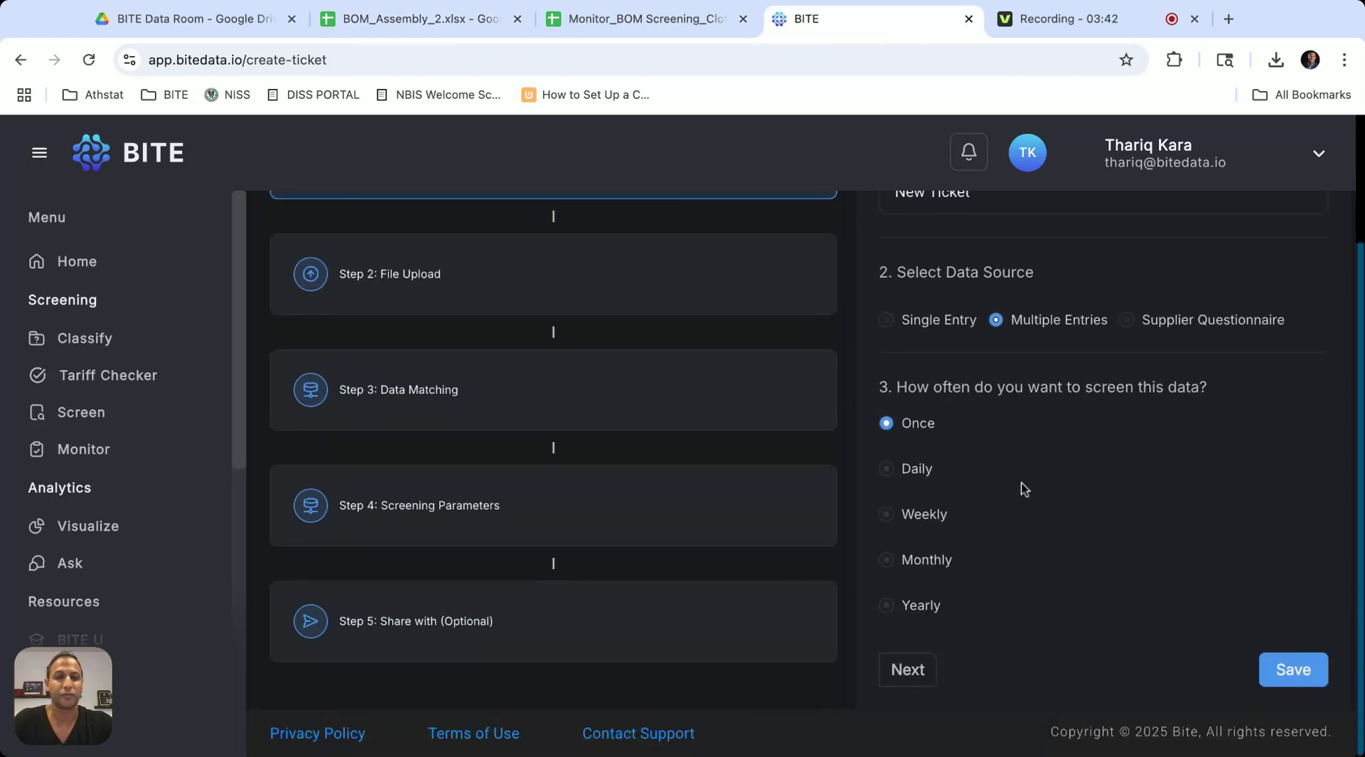
{"action": "left_click", "coordinate": [921, 669]}
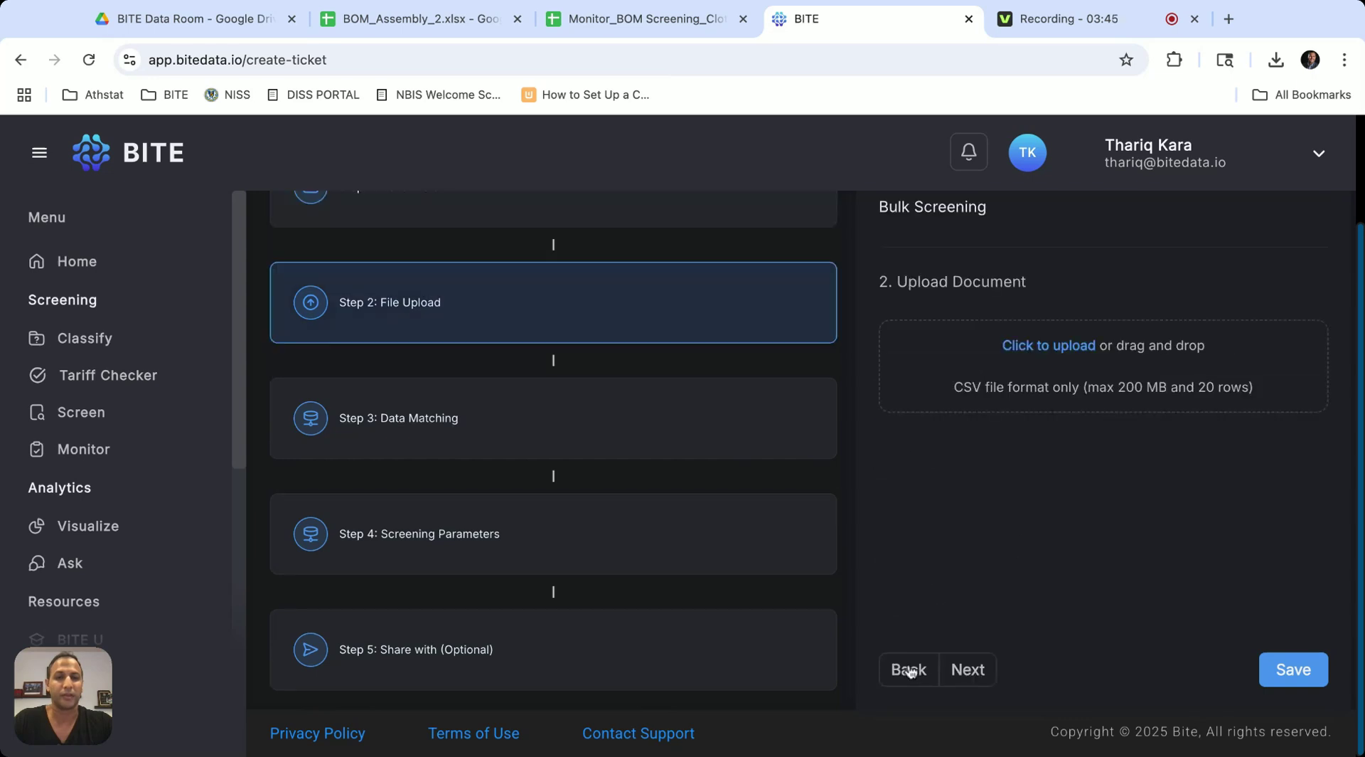
Upload BOM_Assembly_2.xlsx as the ticket's document and advance to the data matching stage
{"action": "left_click", "coordinate": [1047, 354]}
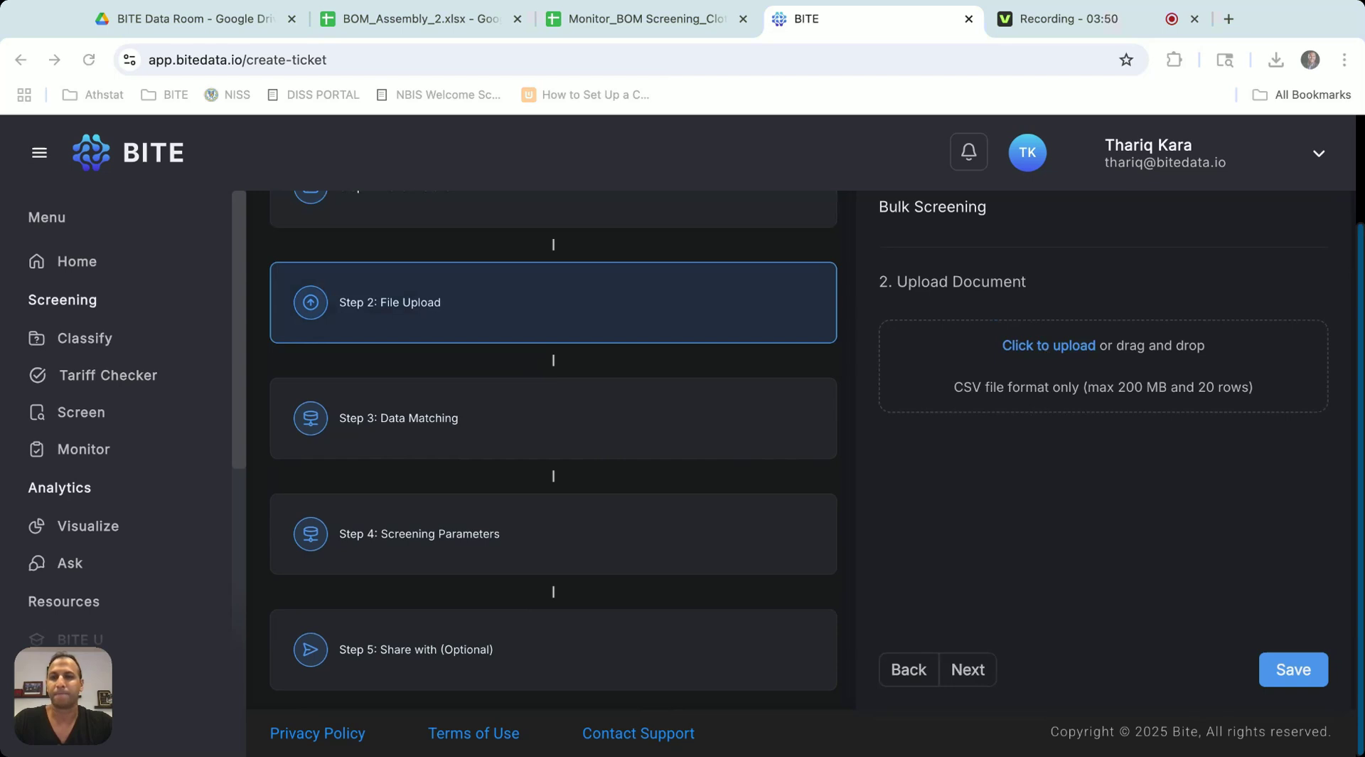
{"action": "left_click", "coordinate": [962, 467]}
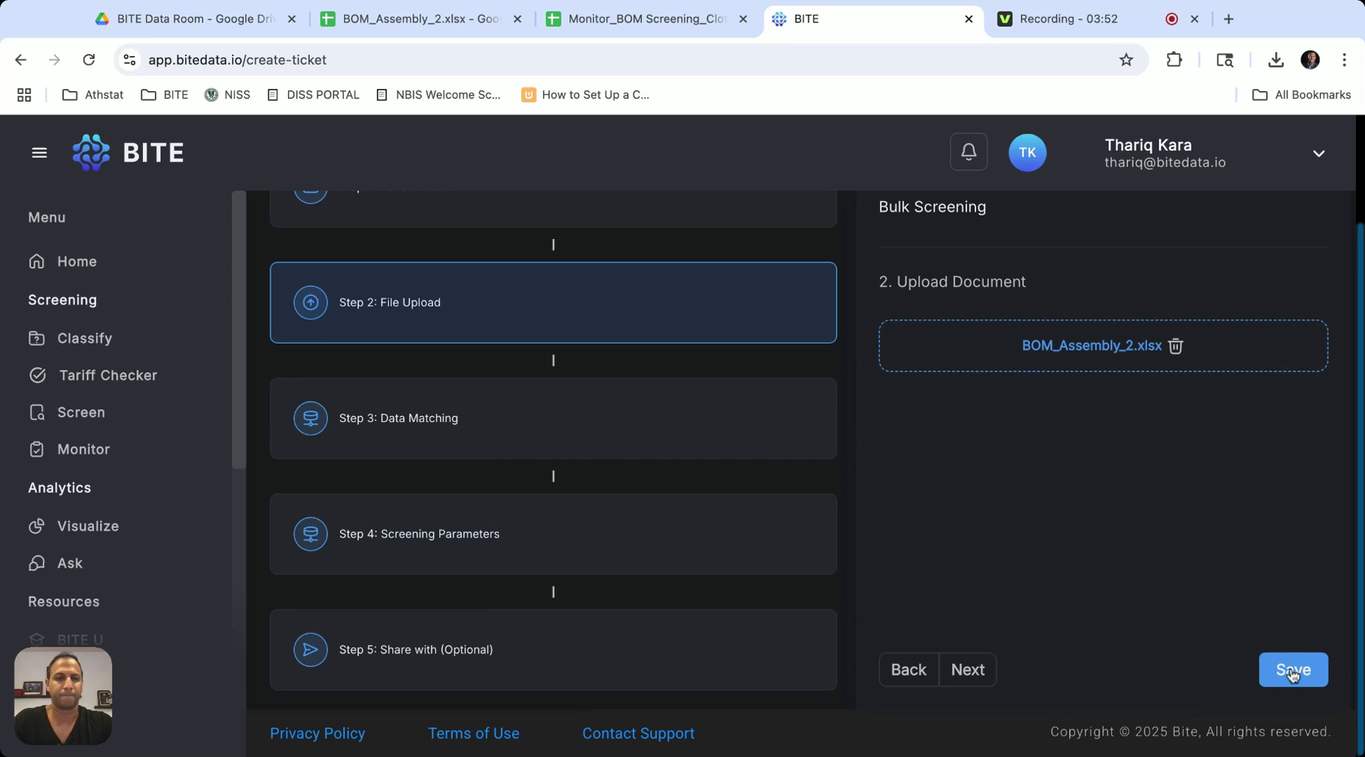
{"action": "left_click", "coordinate": [985, 677]}
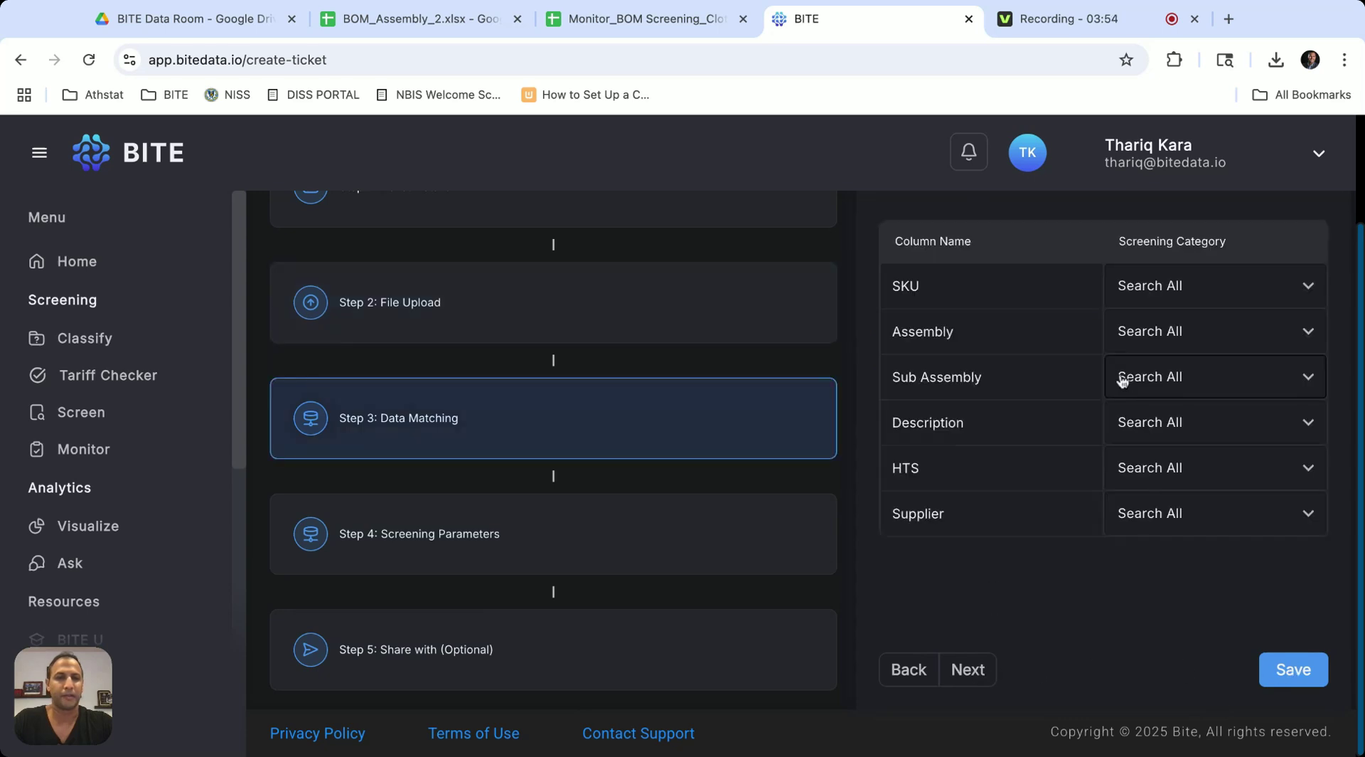
Keep the SKU column's screening category on Search All and advance to the screening parameters
{"action": "left_click", "coordinate": [1214, 292]}
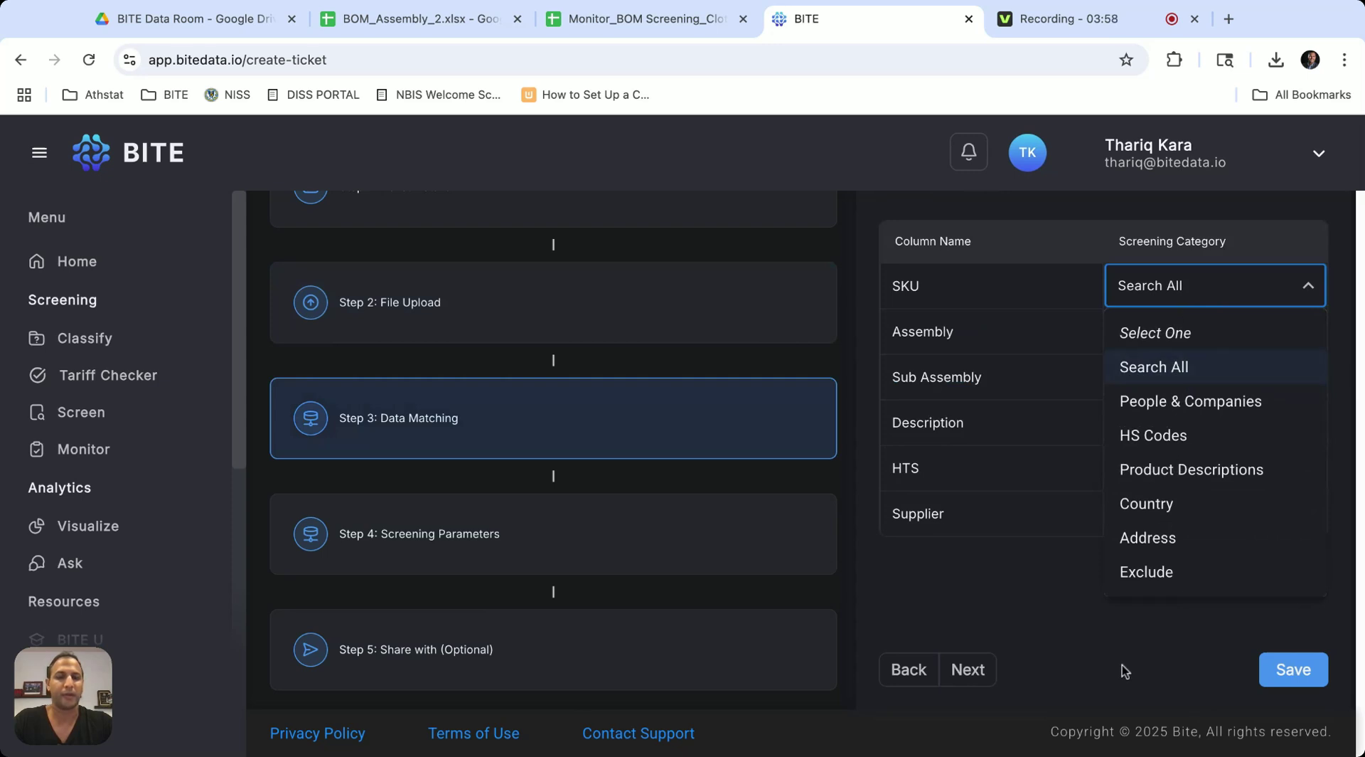
{"action": "left_click", "coordinate": [1170, 369]}
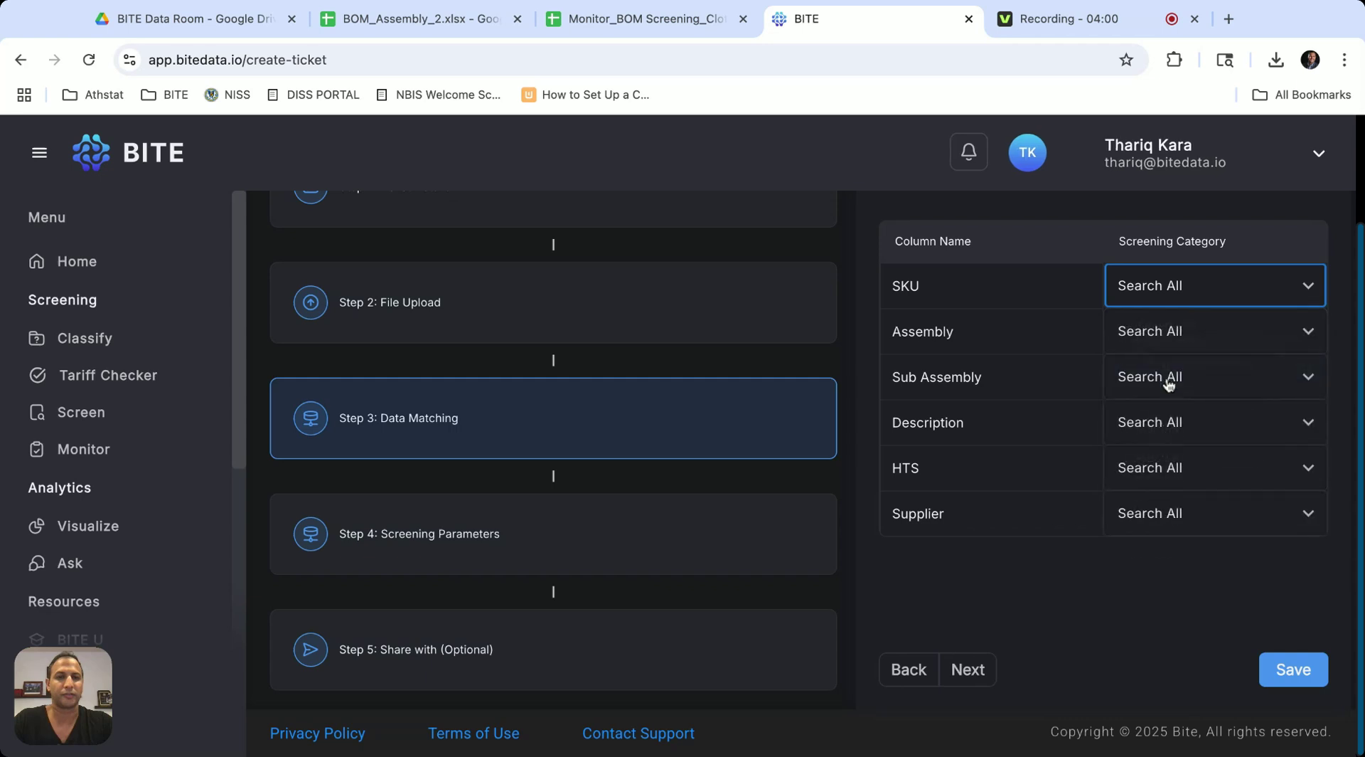
{"action": "left_click", "coordinate": [984, 675]}
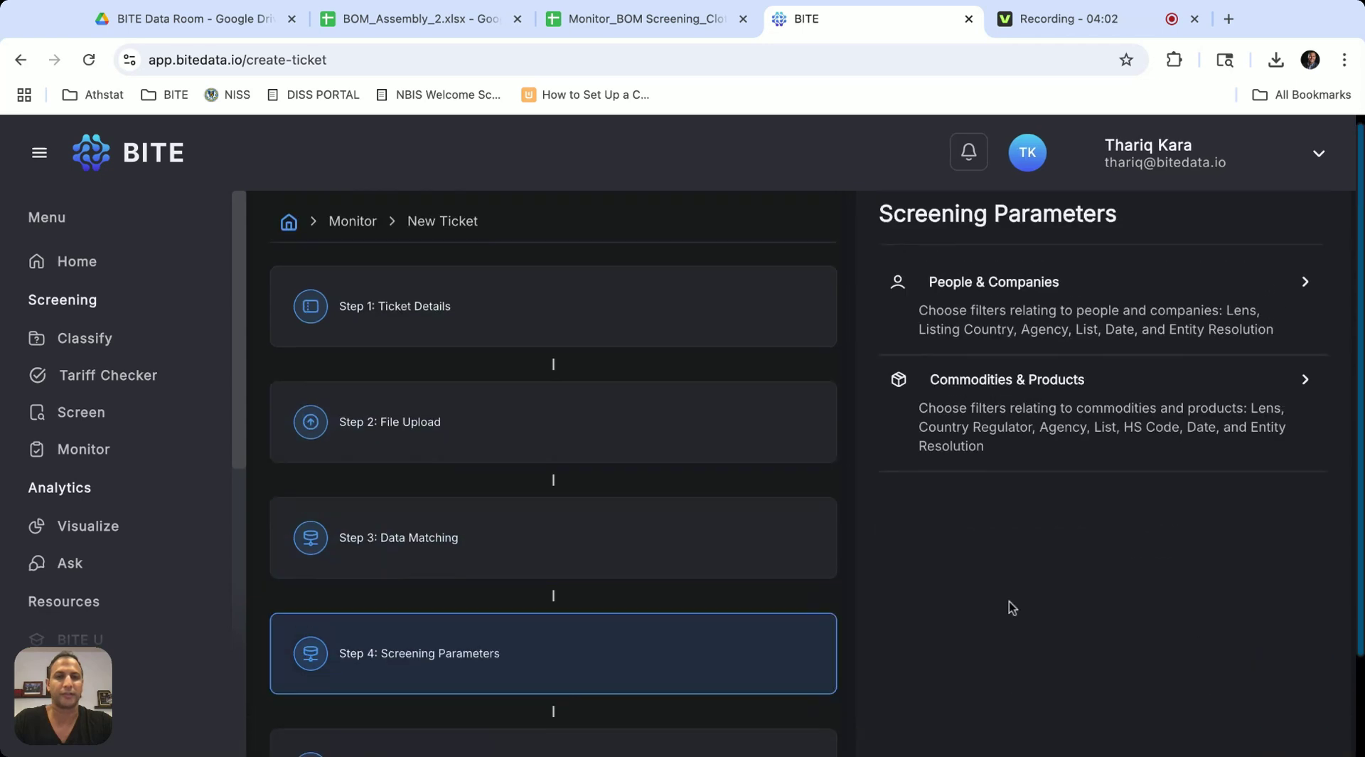
Leave the screening parameters and sharing at their defaults and submit the bulk screening ticket
{"action": "scroll", "coordinate": [1024, 555], "scroll_direction": "down", "scroll_amount": 3}
{"action": "left_click", "coordinate": [972, 677]}
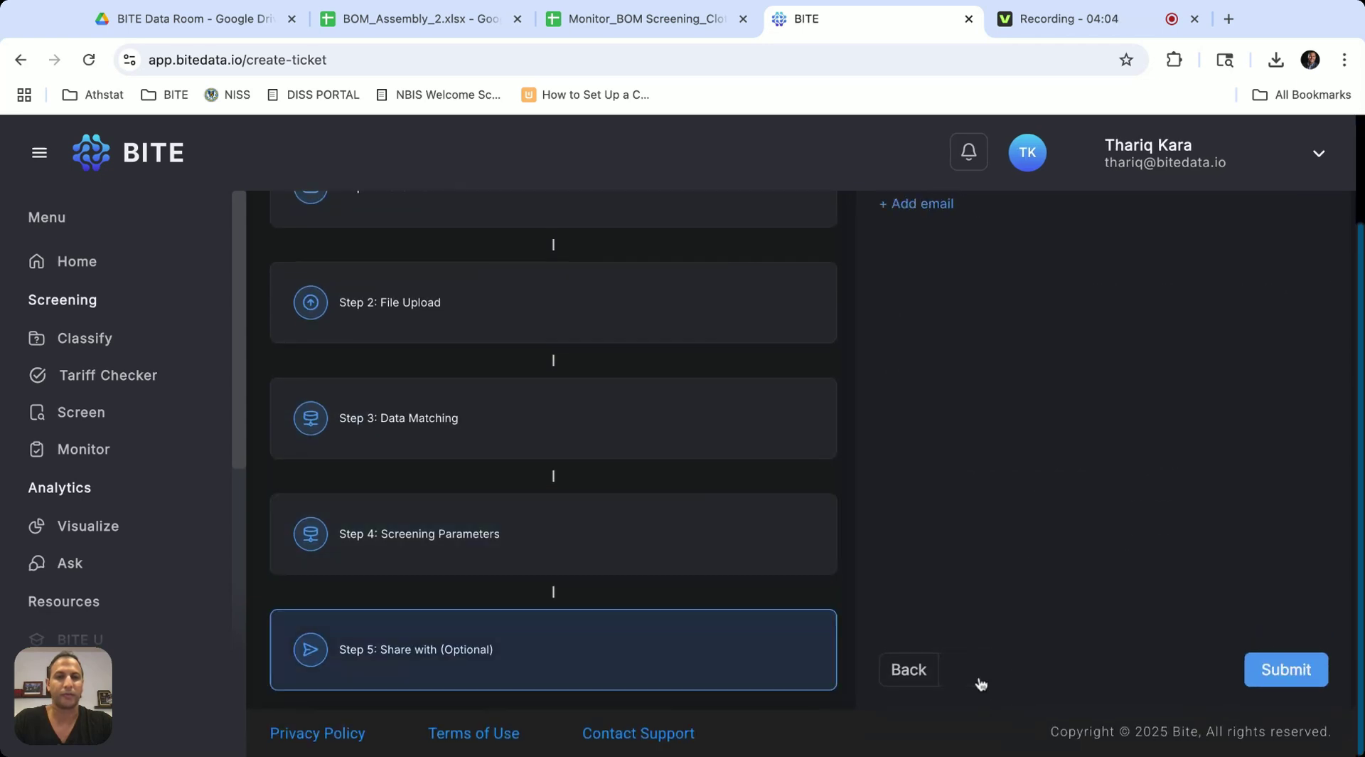
{"action": "scroll", "coordinate": [1005, 630], "scroll_direction": "up", "scroll_amount": 3}
{"action": "scroll", "coordinate": [1004, 626], "scroll_direction": "down", "scroll_amount": 3}
{"action": "left_click", "coordinate": [1253, 684]}
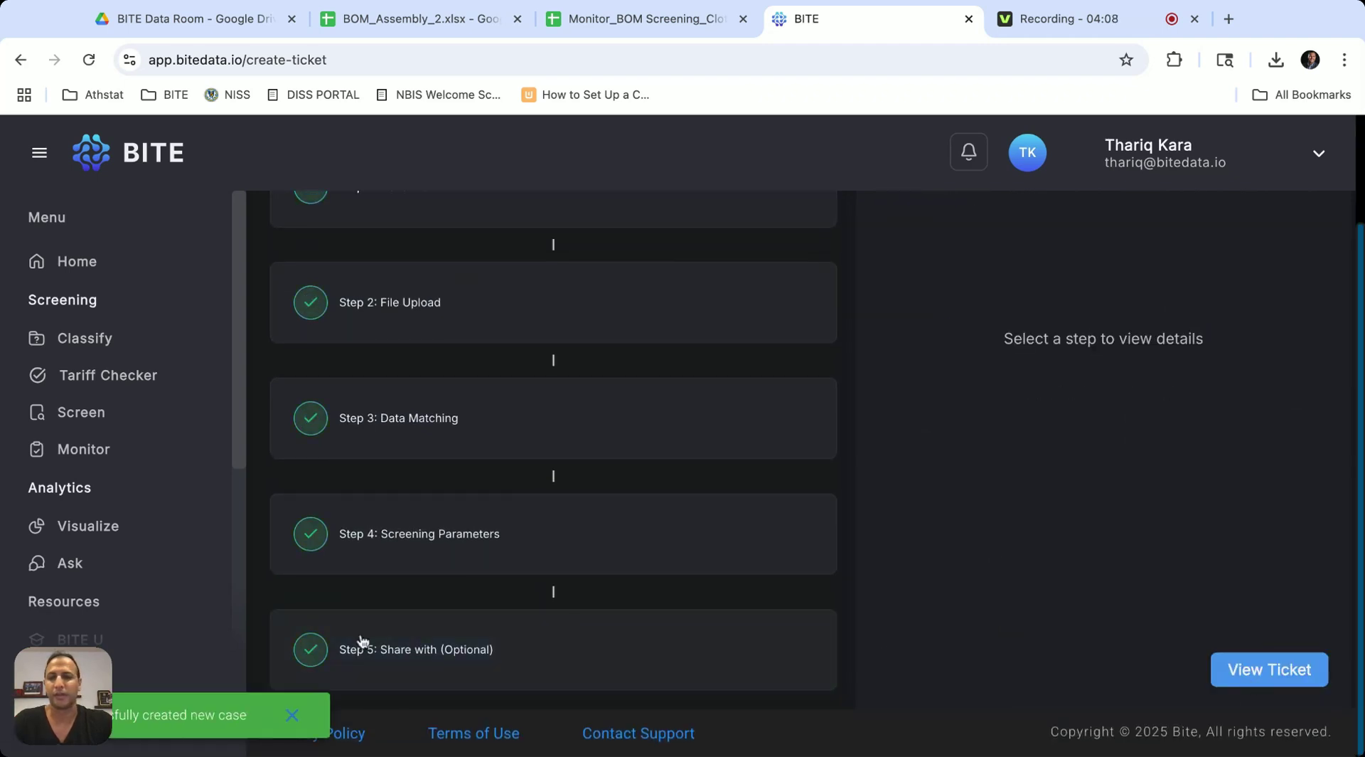
Open the New Ticket results from Monitor and drill down through Steel Coupling to its AD CVD hits
{"action": "left_click", "coordinate": [103, 448]}
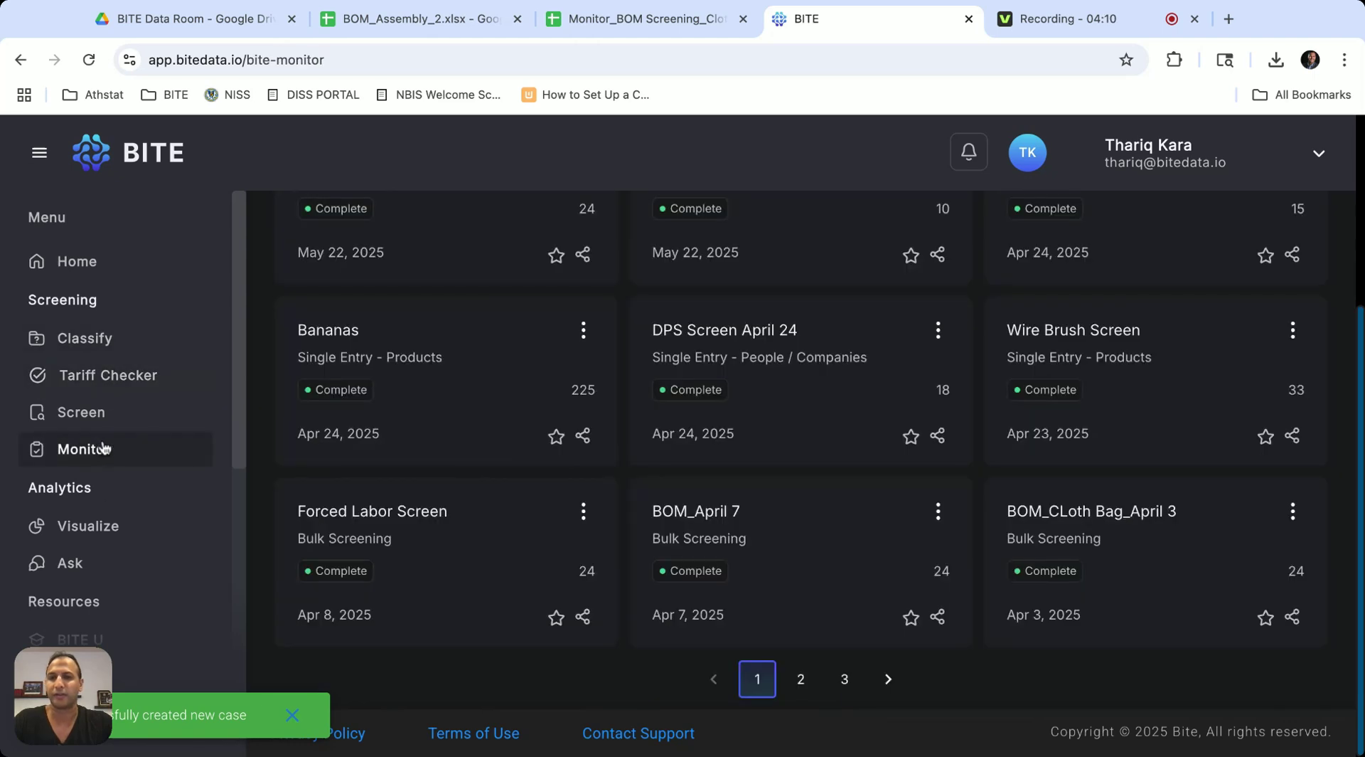
{"action": "scroll", "coordinate": [465, 390], "scroll_direction": "up", "scroll_amount": 3}
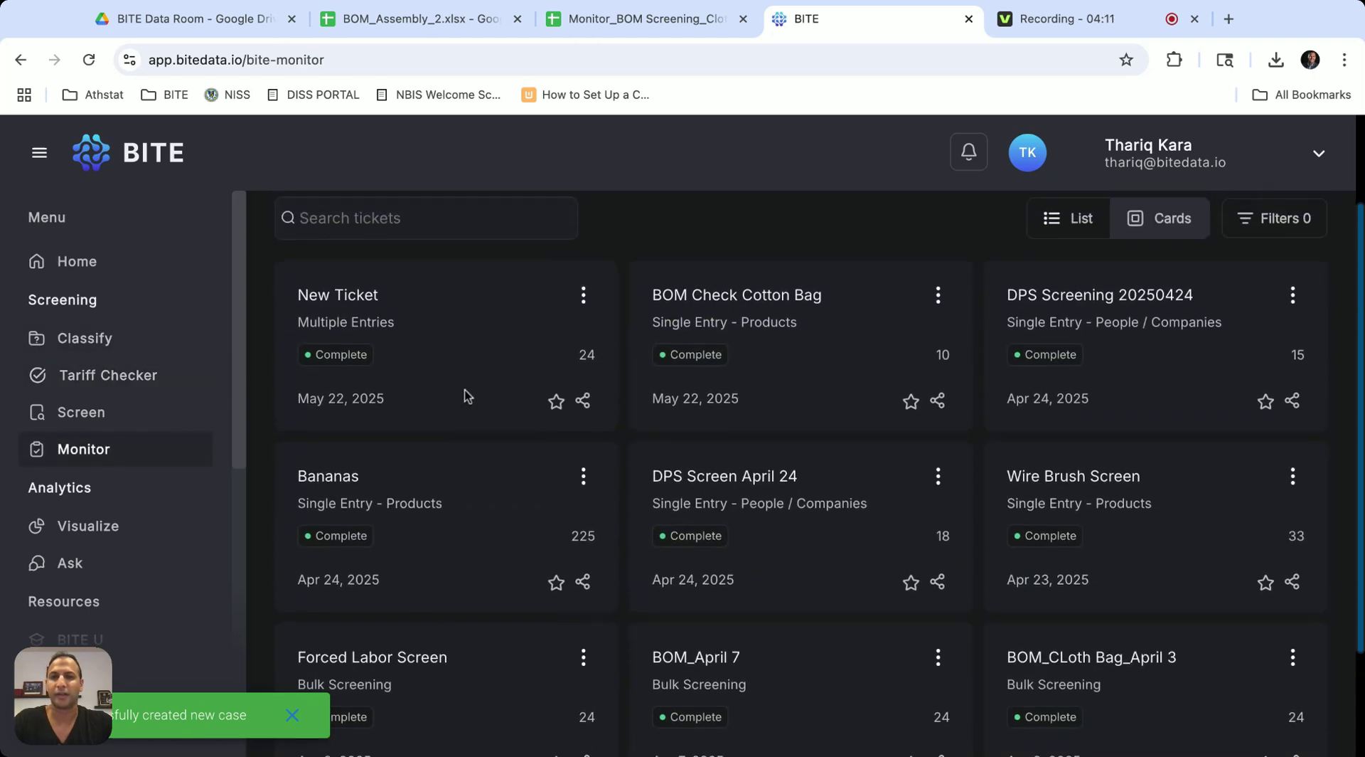
{"action": "left_click", "coordinate": [372, 308]}
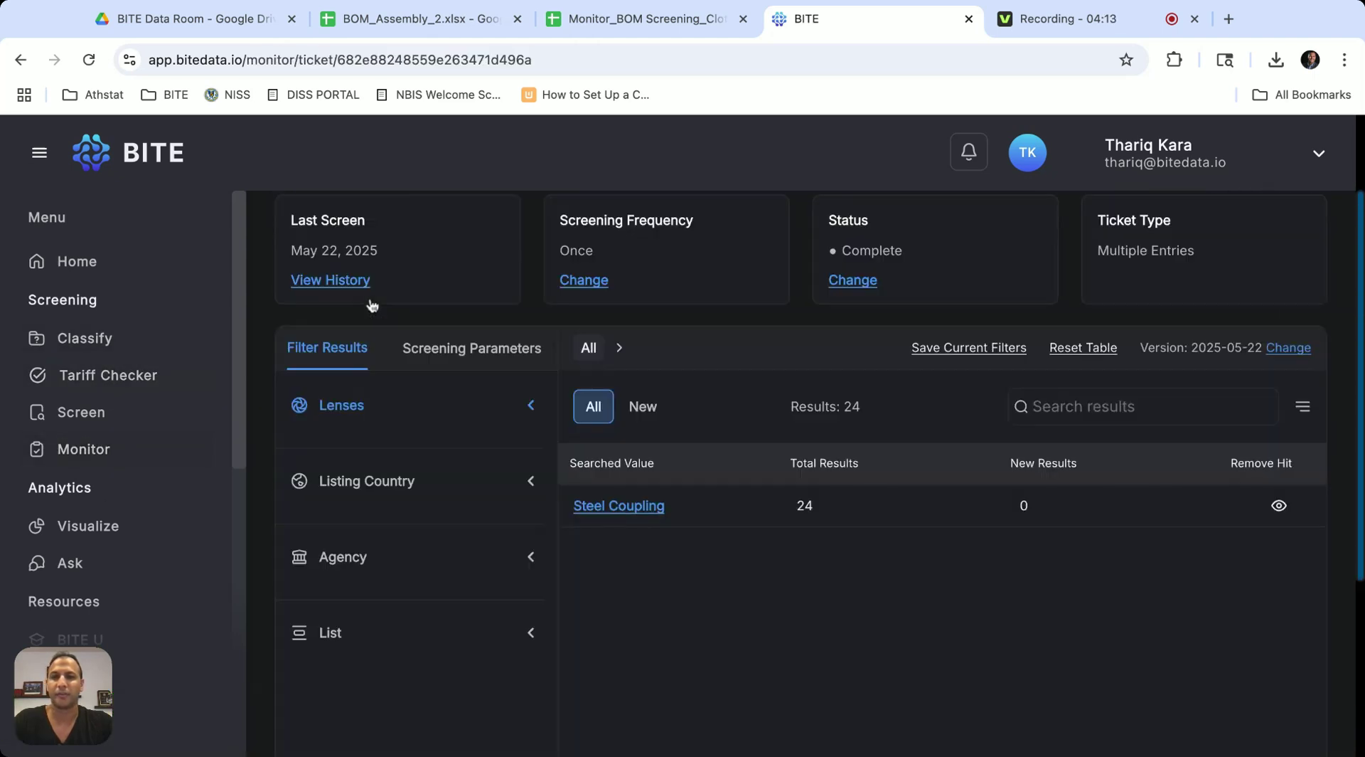
{"action": "left_click", "coordinate": [619, 506]}
{"action": "left_click", "coordinate": [619, 507]}
{"action": "scroll", "coordinate": [622, 511], "scroll_direction": "down", "scroll_amount": 1}
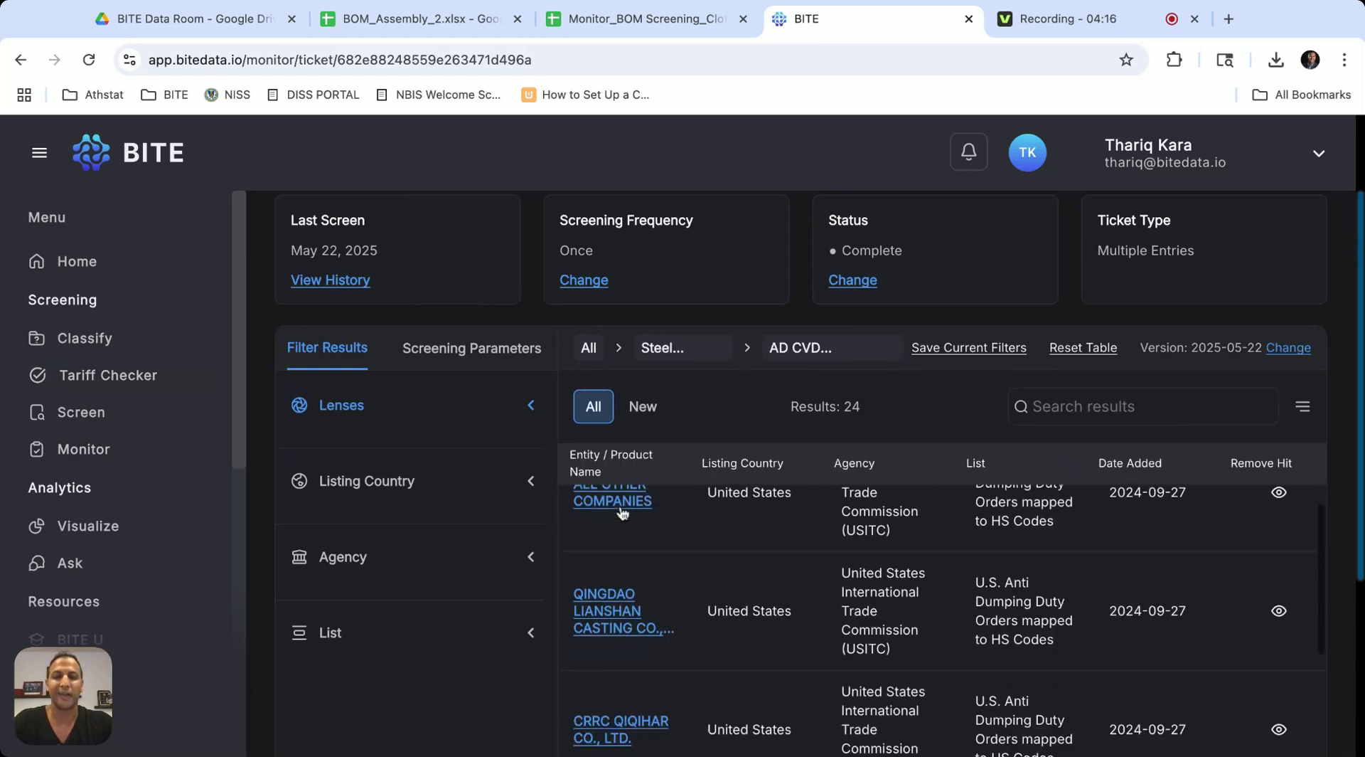
Examine the record details of the Ningbo Minghui Metal Technology hit, close them, and return to the ticket overview
{"action": "scroll", "coordinate": [622, 512], "scroll_direction": "down", "scroll_amount": 6}
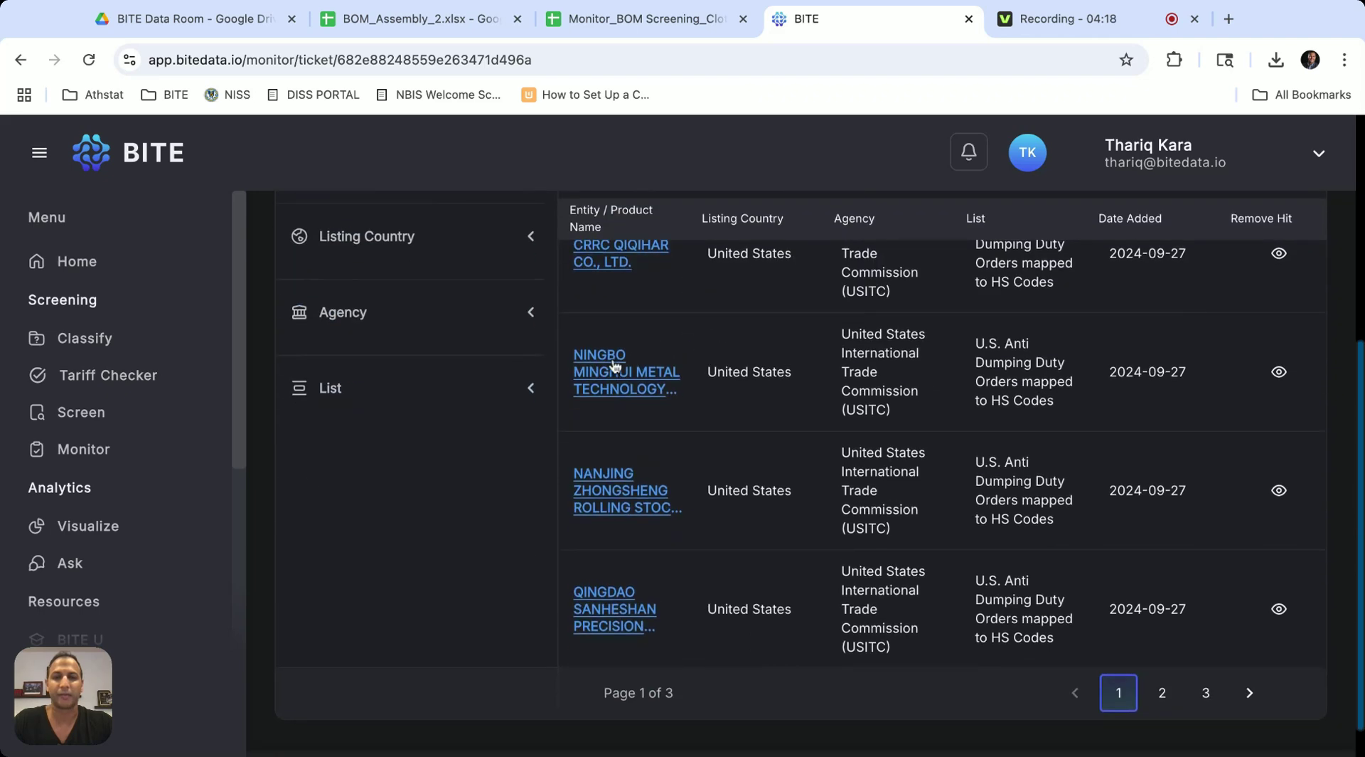
{"action": "left_click", "coordinate": [615, 365]}
{"action": "scroll", "coordinate": [476, 429], "scroll_direction": "down", "scroll_amount": 3}
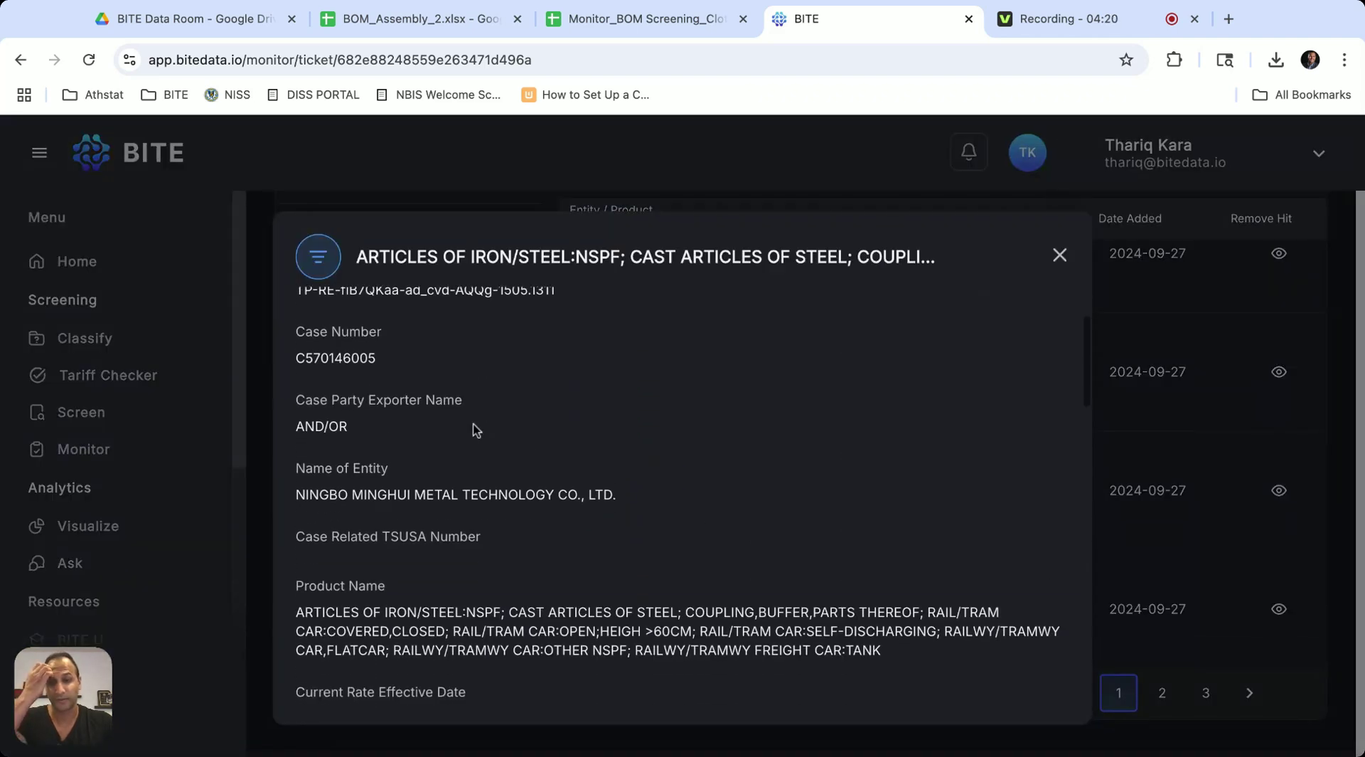
{"action": "left_click", "coordinate": [1060, 254]}
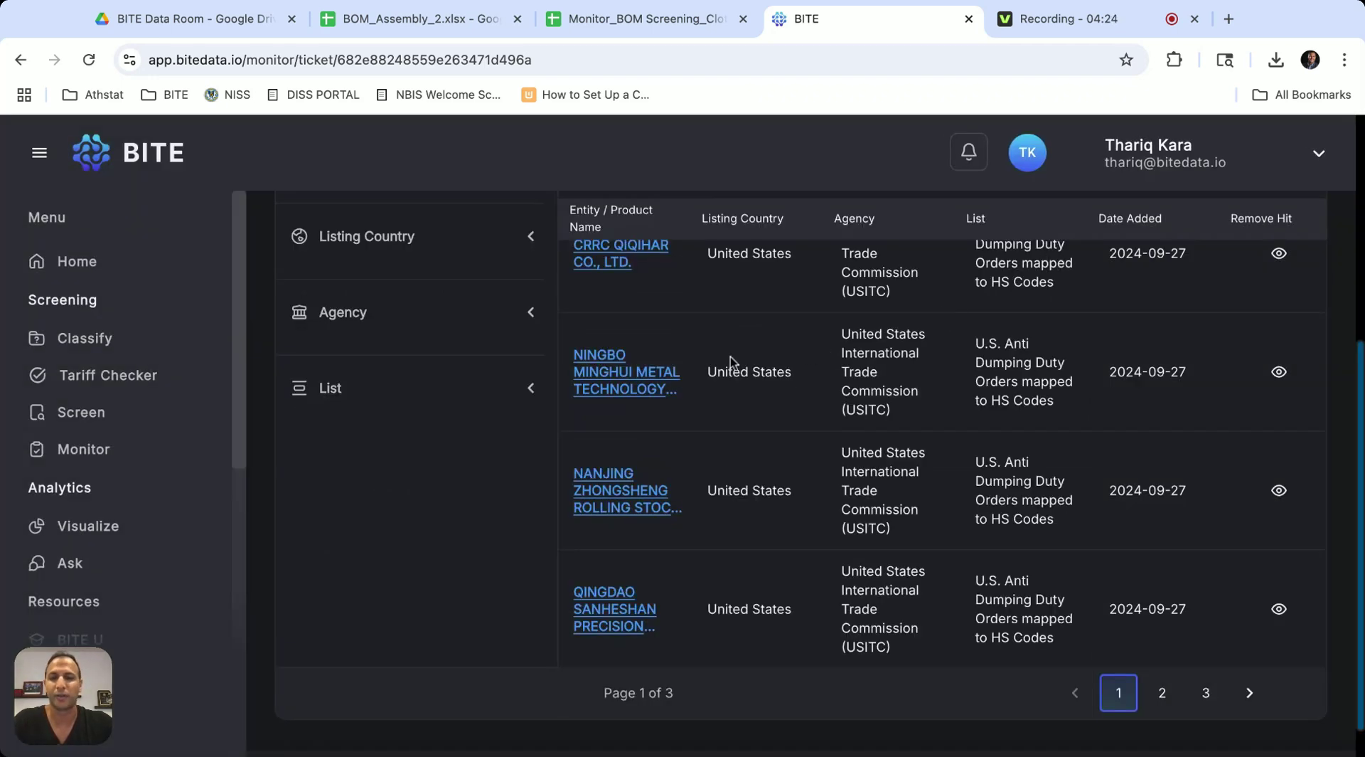
{"action": "scroll", "coordinate": [731, 356], "scroll_direction": "up", "scroll_amount": 5}
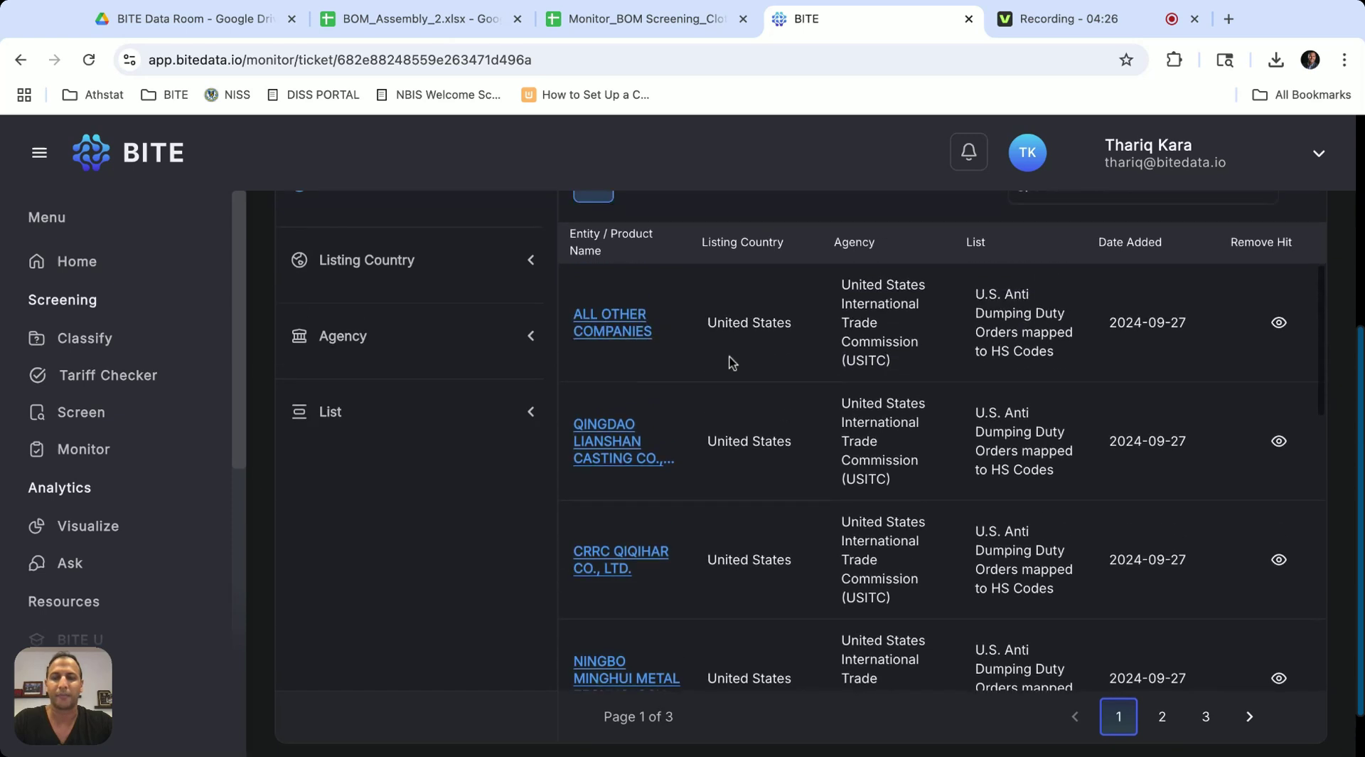
{"action": "scroll", "coordinate": [732, 362], "scroll_direction": "up", "scroll_amount": 5}
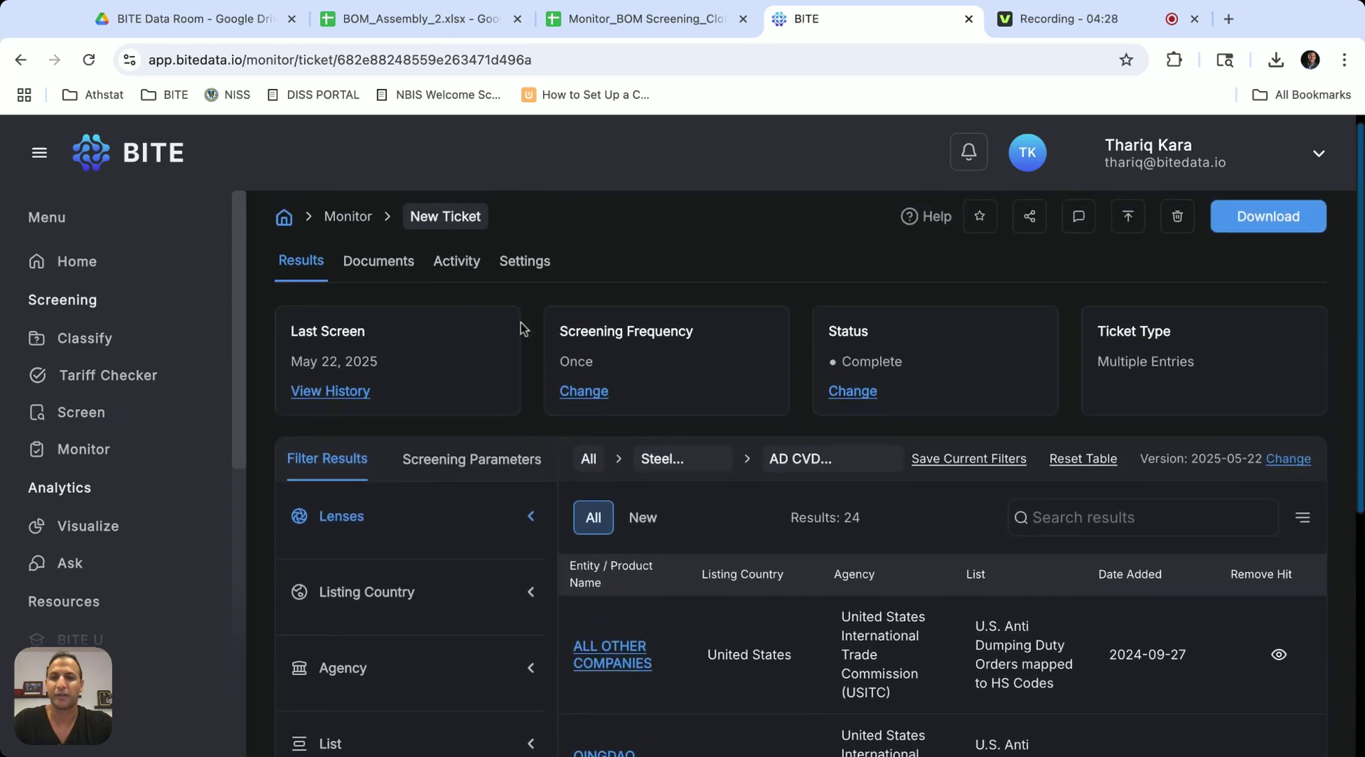
Open Visualize, look over the chart types offered for a new visualization, and close the selection without creating one
{"action": "scroll", "coordinate": [107, 427], "scroll_direction": "down", "scroll_amount": 3}
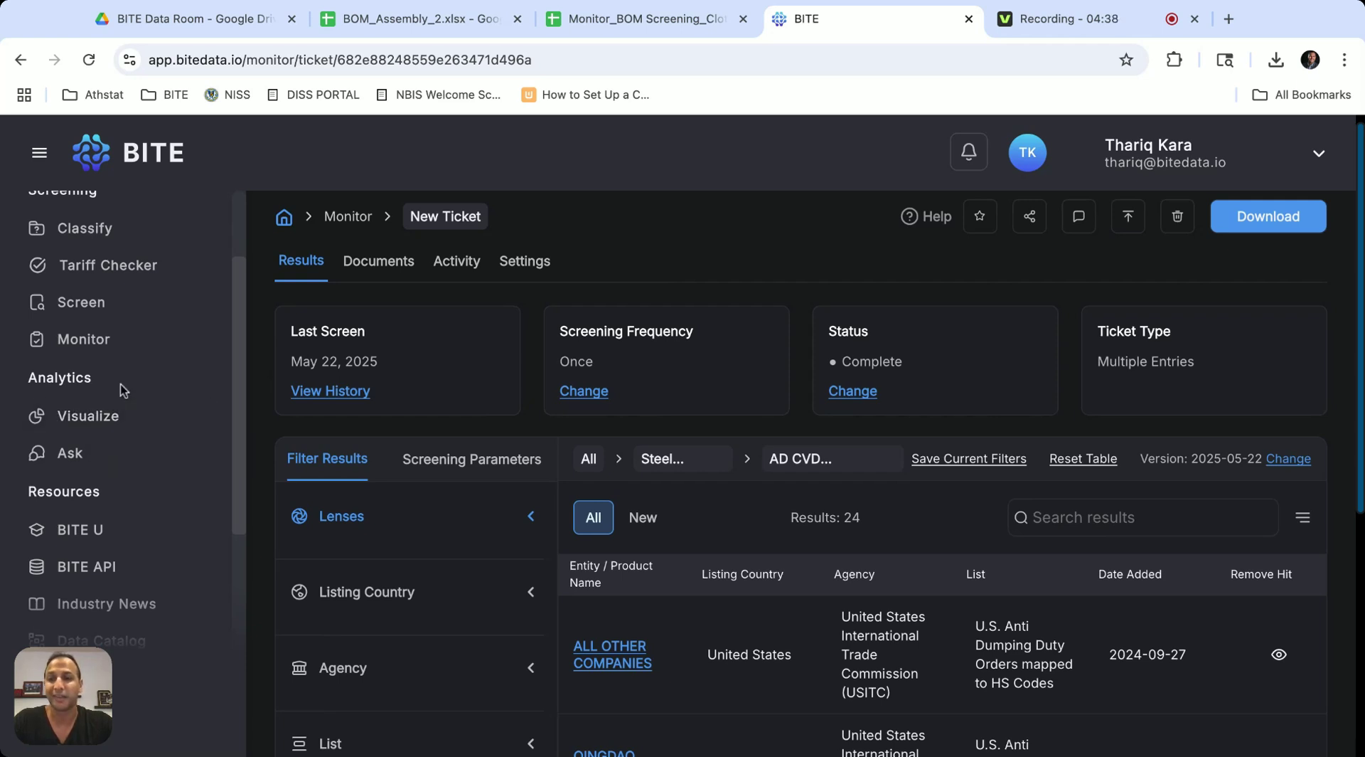
{"action": "scroll", "coordinate": [123, 390], "scroll_direction": "down", "scroll_amount": 1}
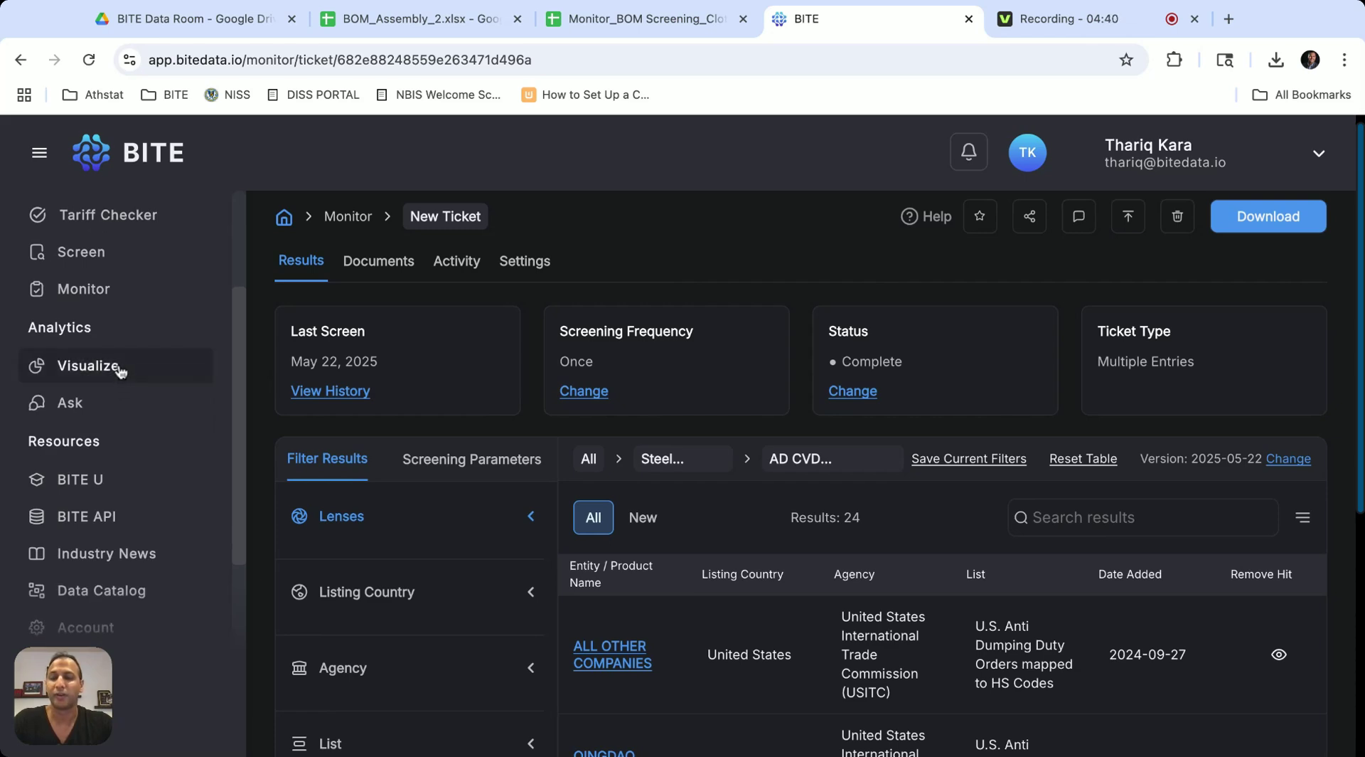
{"action": "left_click", "coordinate": [120, 368]}
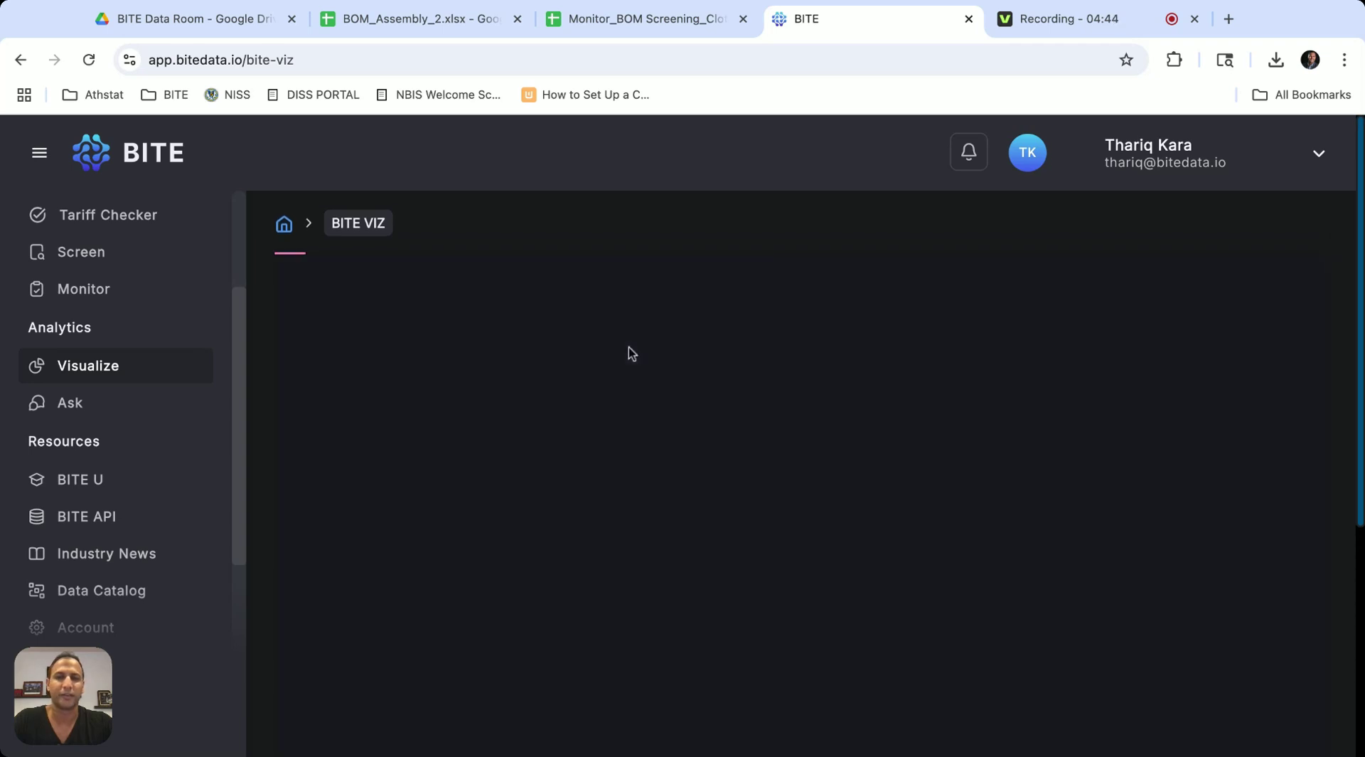
{"action": "left_click", "coordinate": [582, 278]}
{"action": "left_click", "coordinate": [622, 268]}
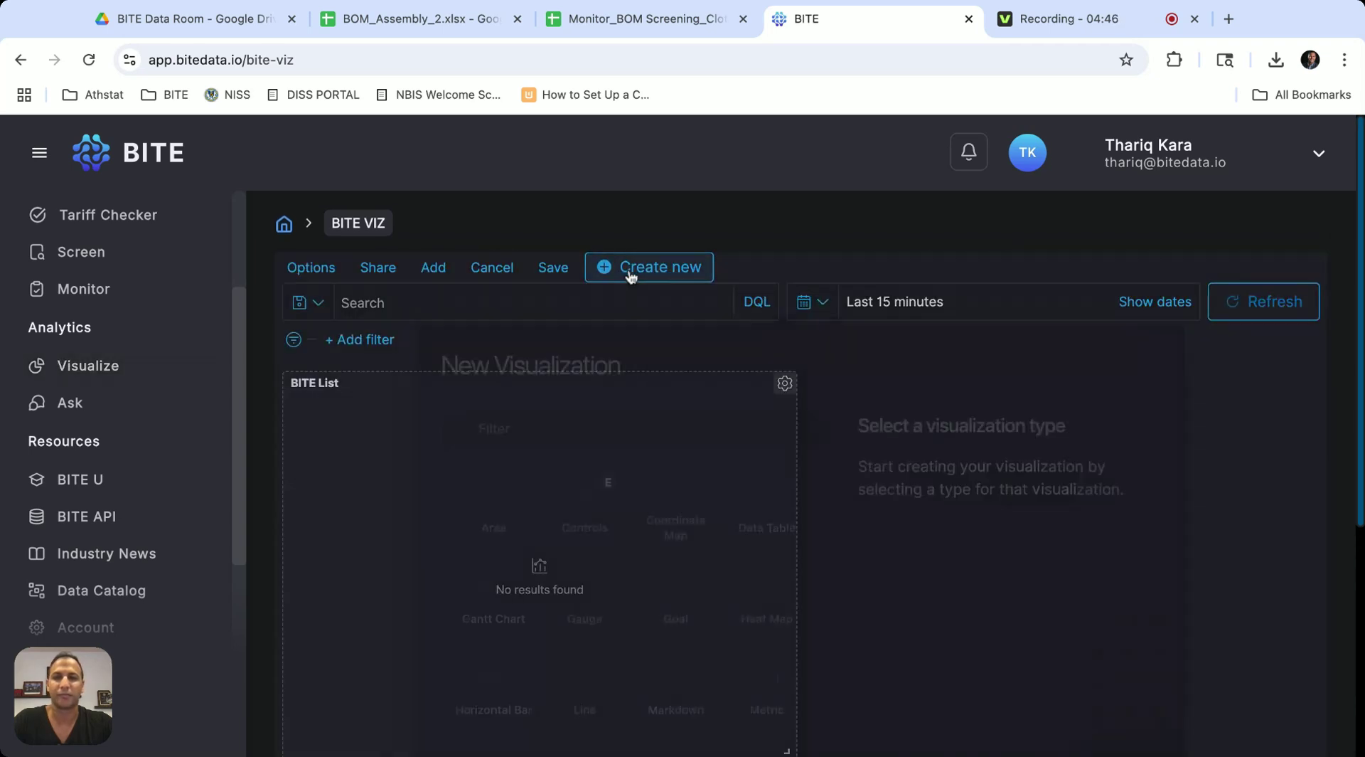
{"action": "scroll", "coordinate": [669, 441], "scroll_direction": "down", "scroll_amount": 2}
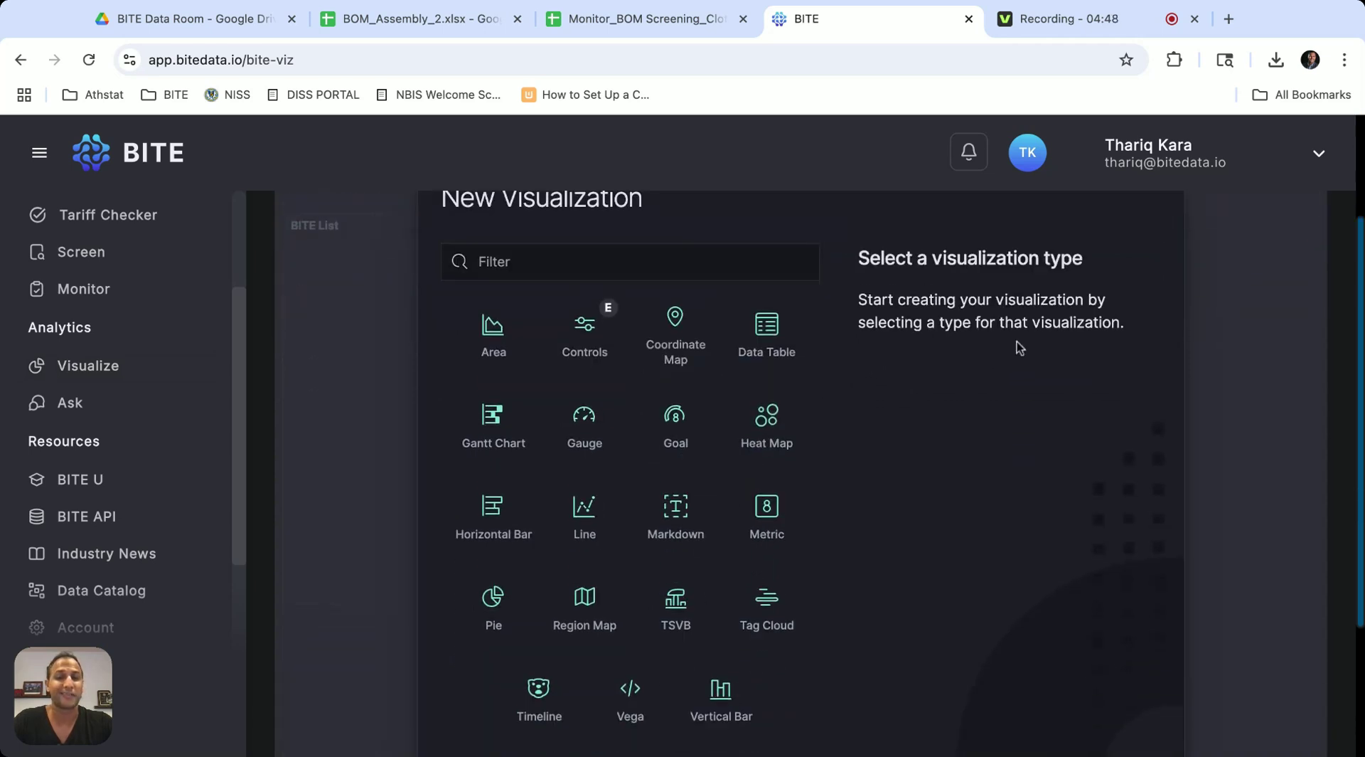
{"action": "scroll", "coordinate": [1077, 394], "scroll_direction": "up", "scroll_amount": 2}
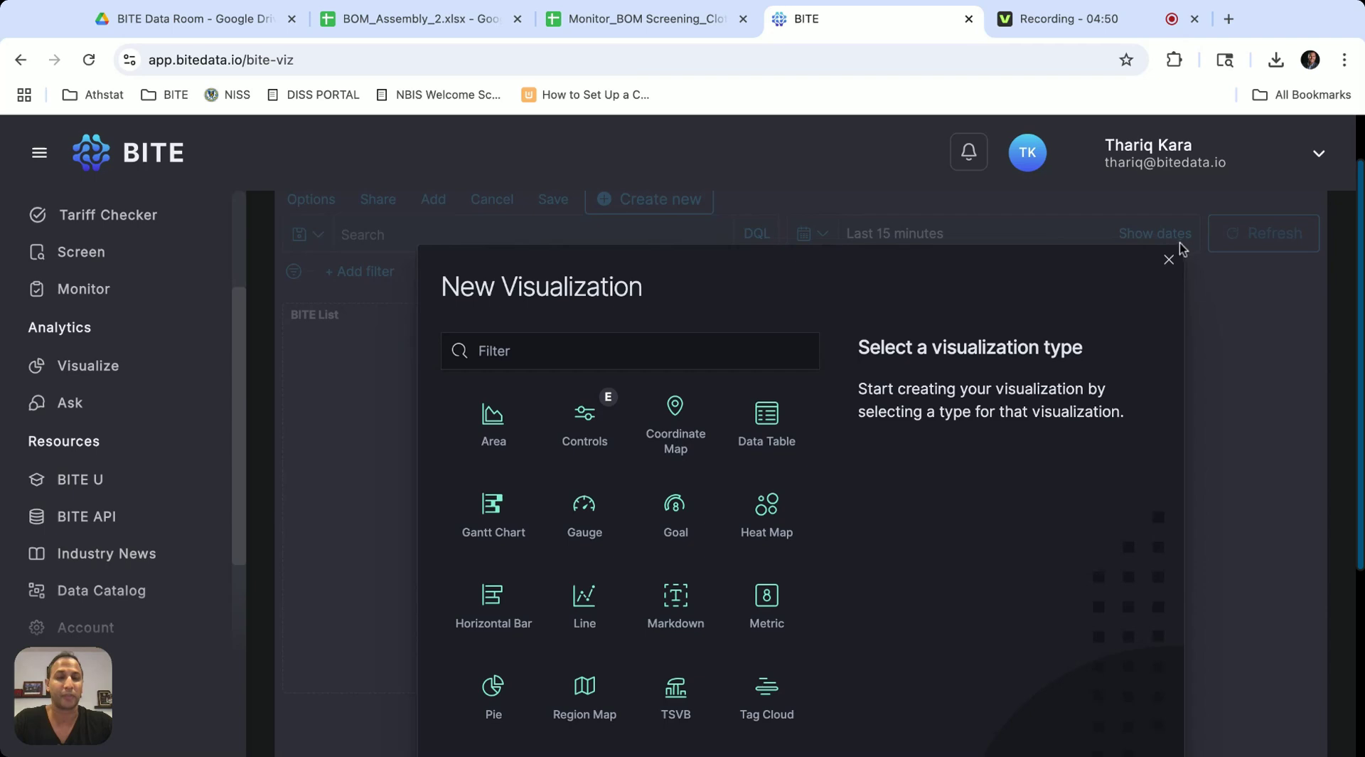
{"action": "left_click", "coordinate": [1172, 262]}
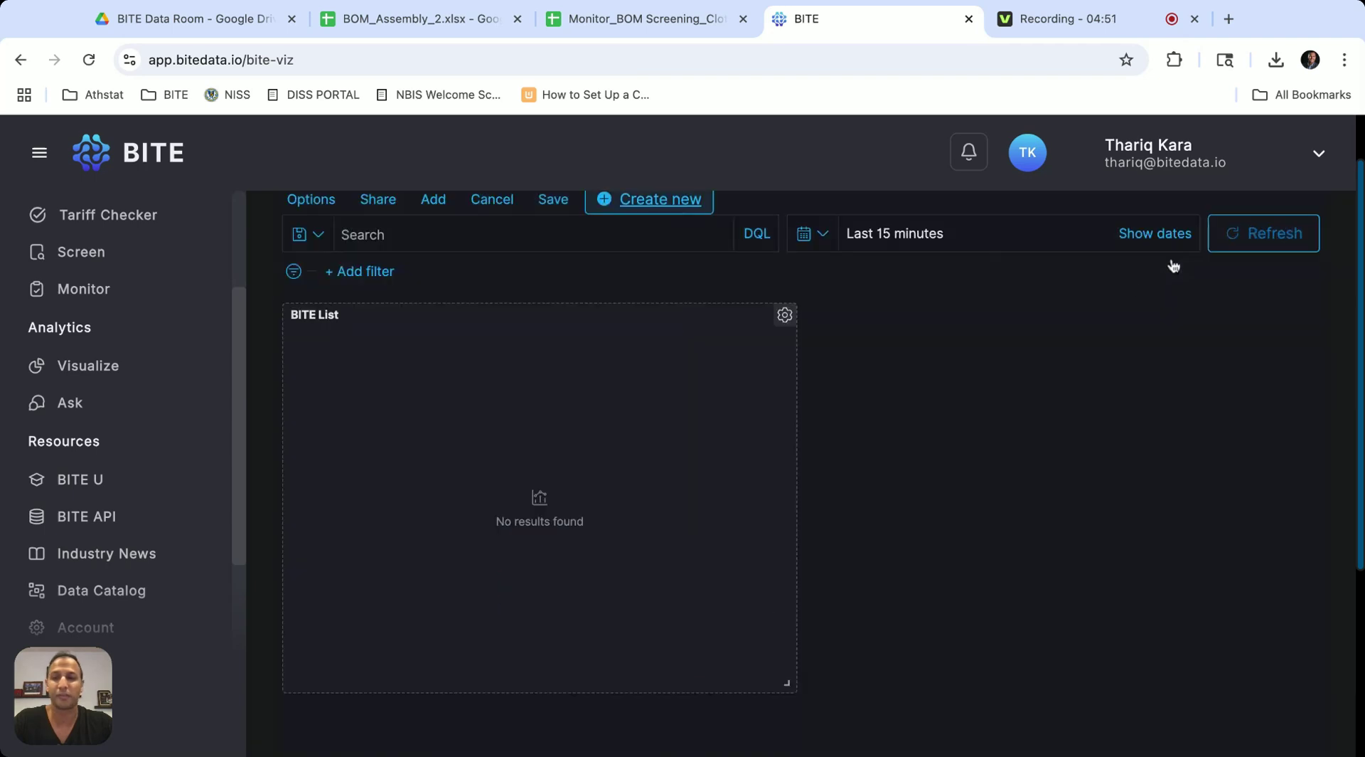
Open the Export Compliance Training course in BITE U and look through its video lessons
{"action": "left_click", "coordinate": [92, 486]}
{"action": "scroll", "coordinate": [428, 462], "scroll_direction": "down", "scroll_amount": 8}
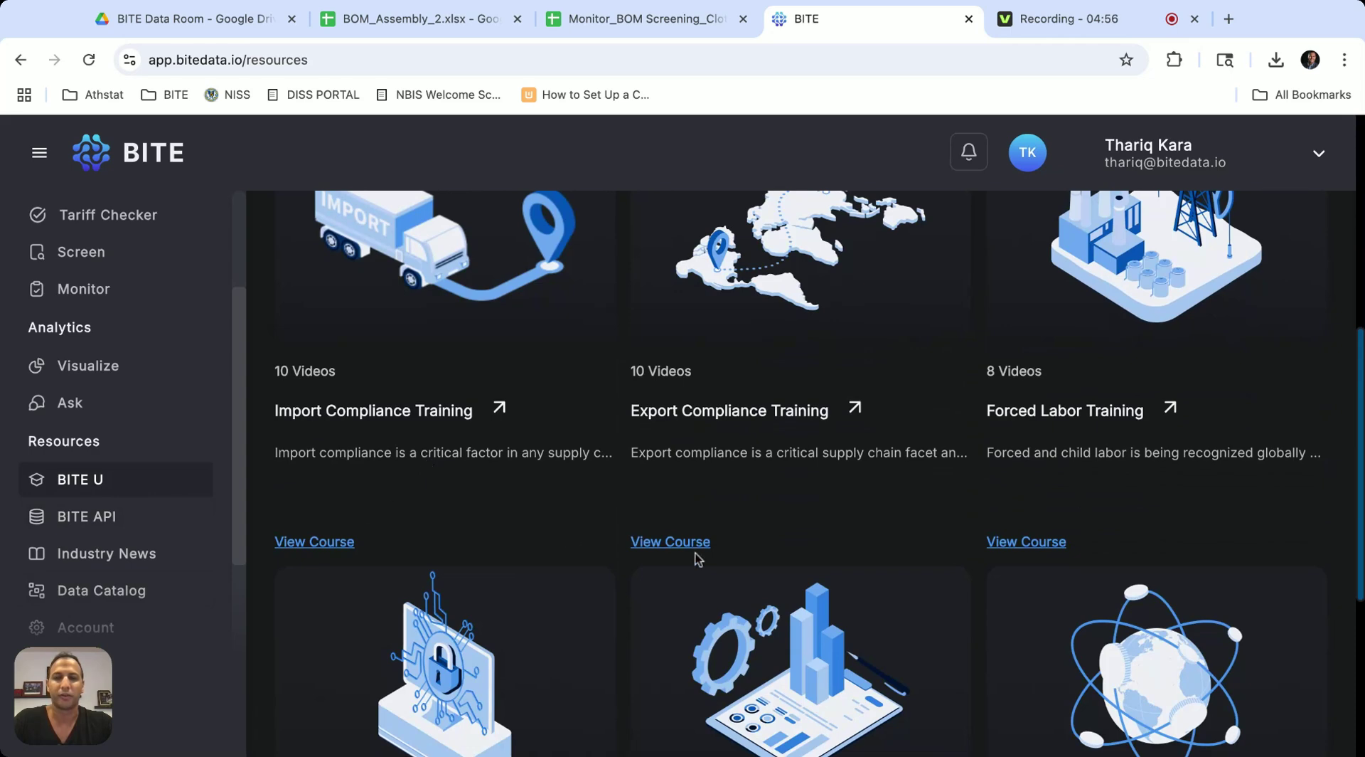
{"action": "left_click", "coordinate": [696, 553]}
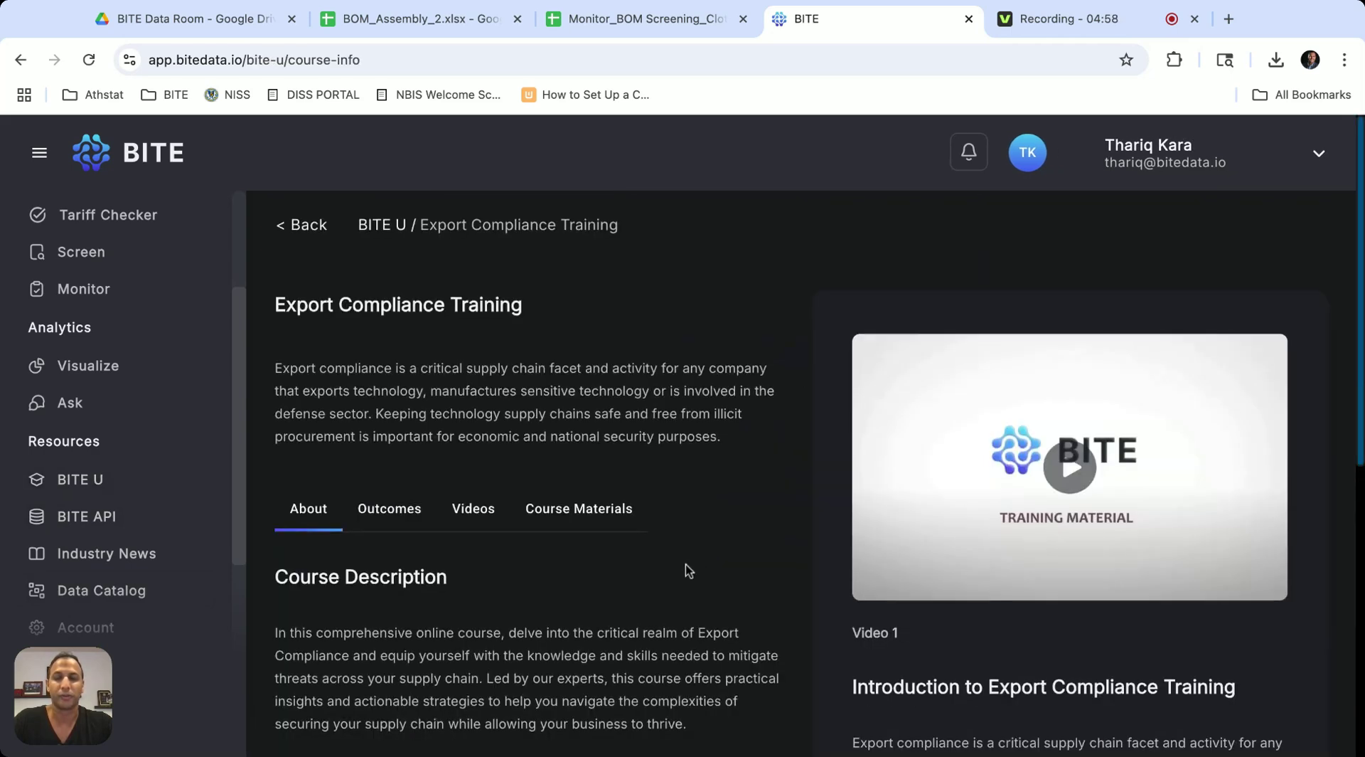
{"action": "scroll", "coordinate": [686, 568], "scroll_direction": "down", "scroll_amount": 2}
{"action": "left_click", "coordinate": [471, 417]}
{"action": "scroll", "coordinate": [536, 538], "scroll_direction": "down", "scroll_amount": 5}
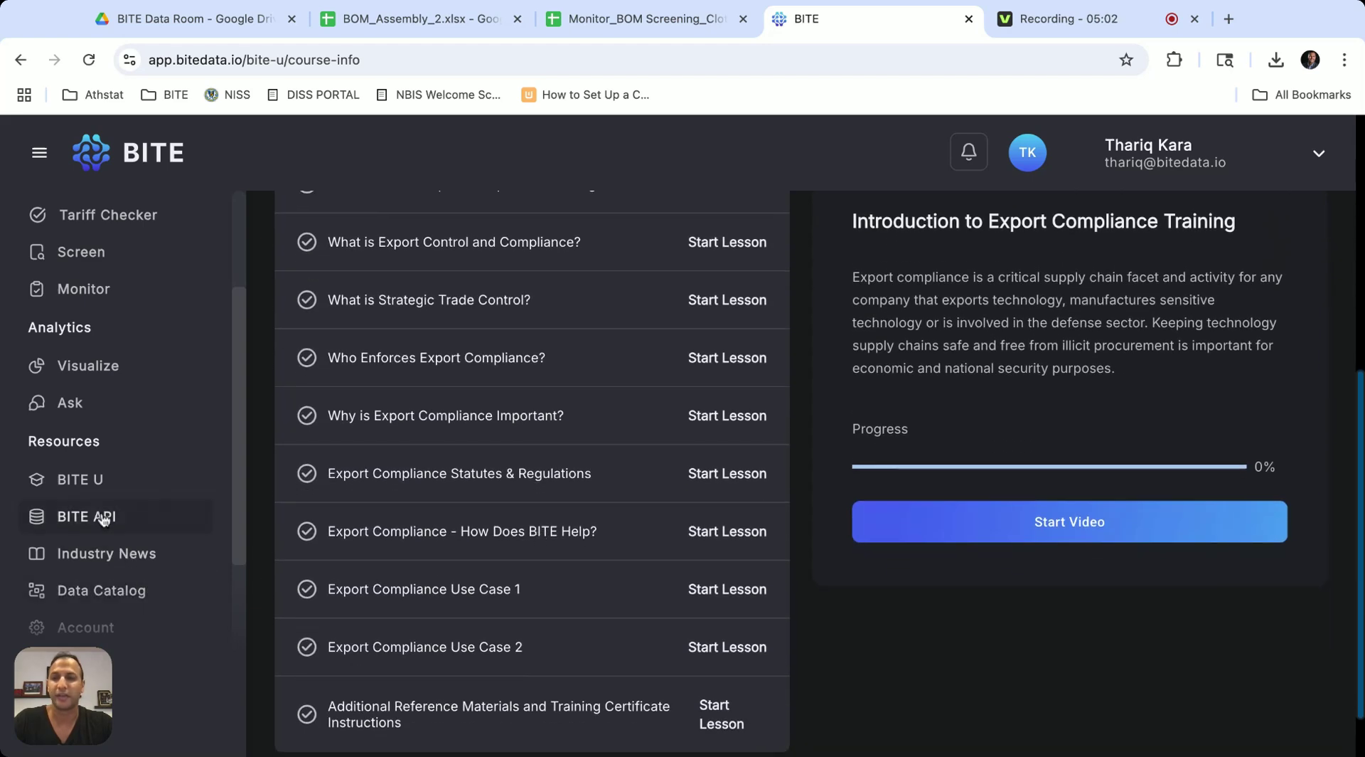
View the BITE API overview and open its developer documentation to examine the available search endpoints
{"action": "left_click", "coordinate": [99, 516]}
{"action": "scroll", "coordinate": [632, 373], "scroll_direction": "up", "scroll_amount": 5}
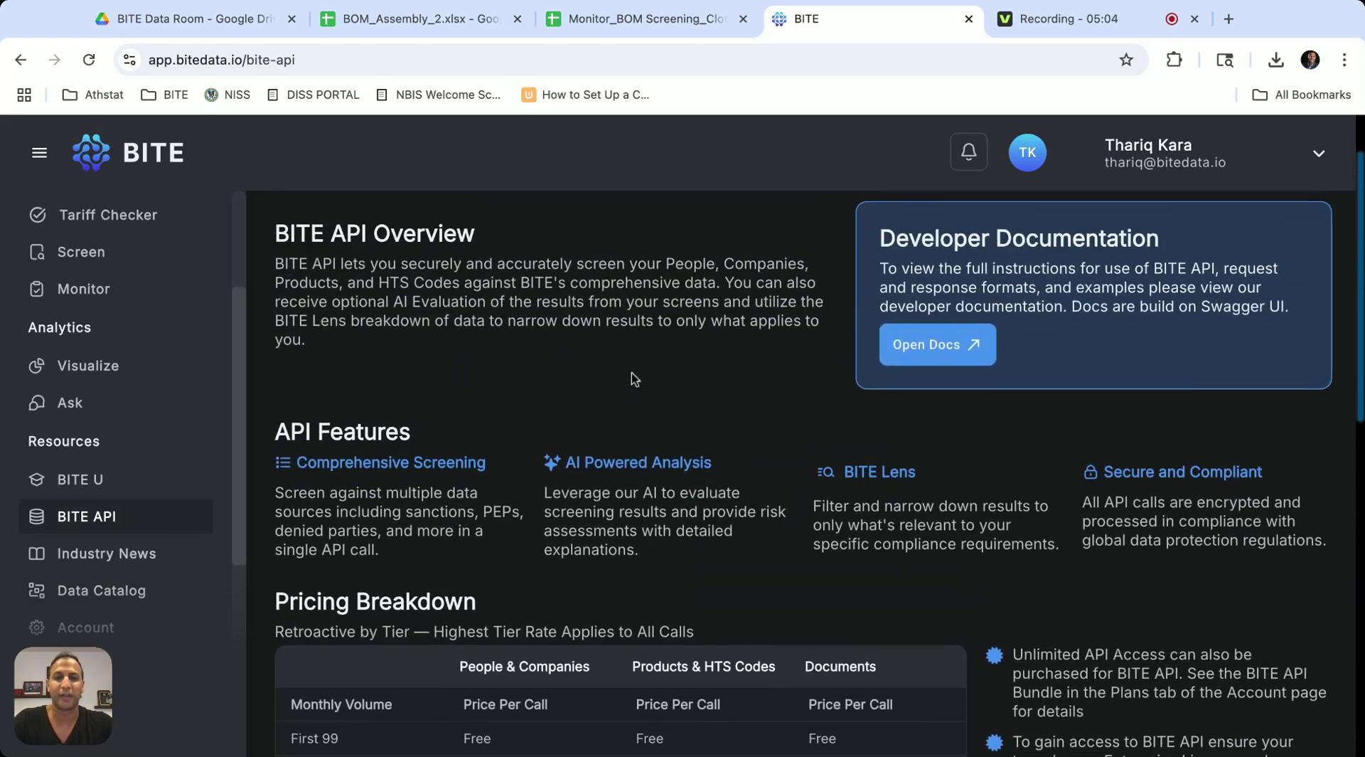
{"action": "left_click", "coordinate": [895, 364]}
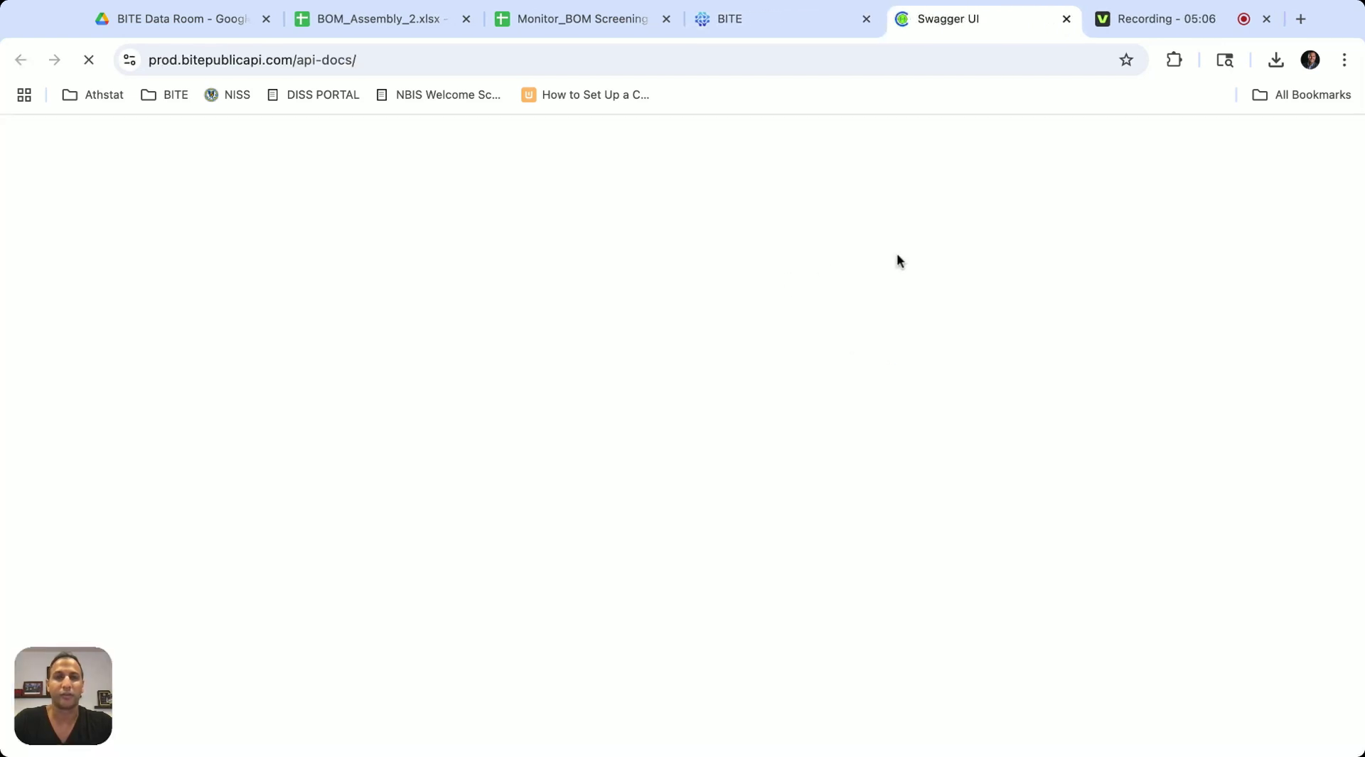
{"action": "scroll", "coordinate": [893, 397], "scroll_direction": "down", "scroll_amount": 5}
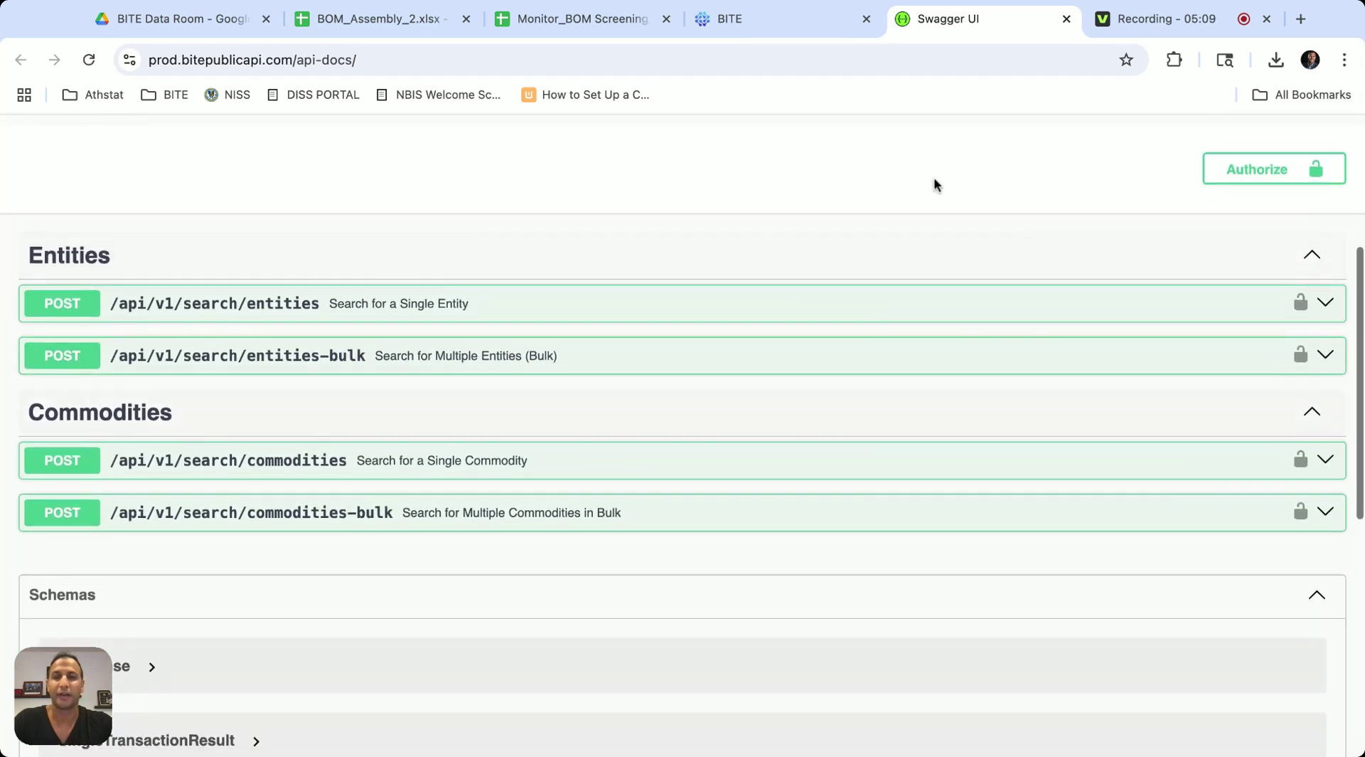
Return to the BITE API page and review the pricing breakdown per call volume
{"action": "left_click", "coordinate": [792, 27]}
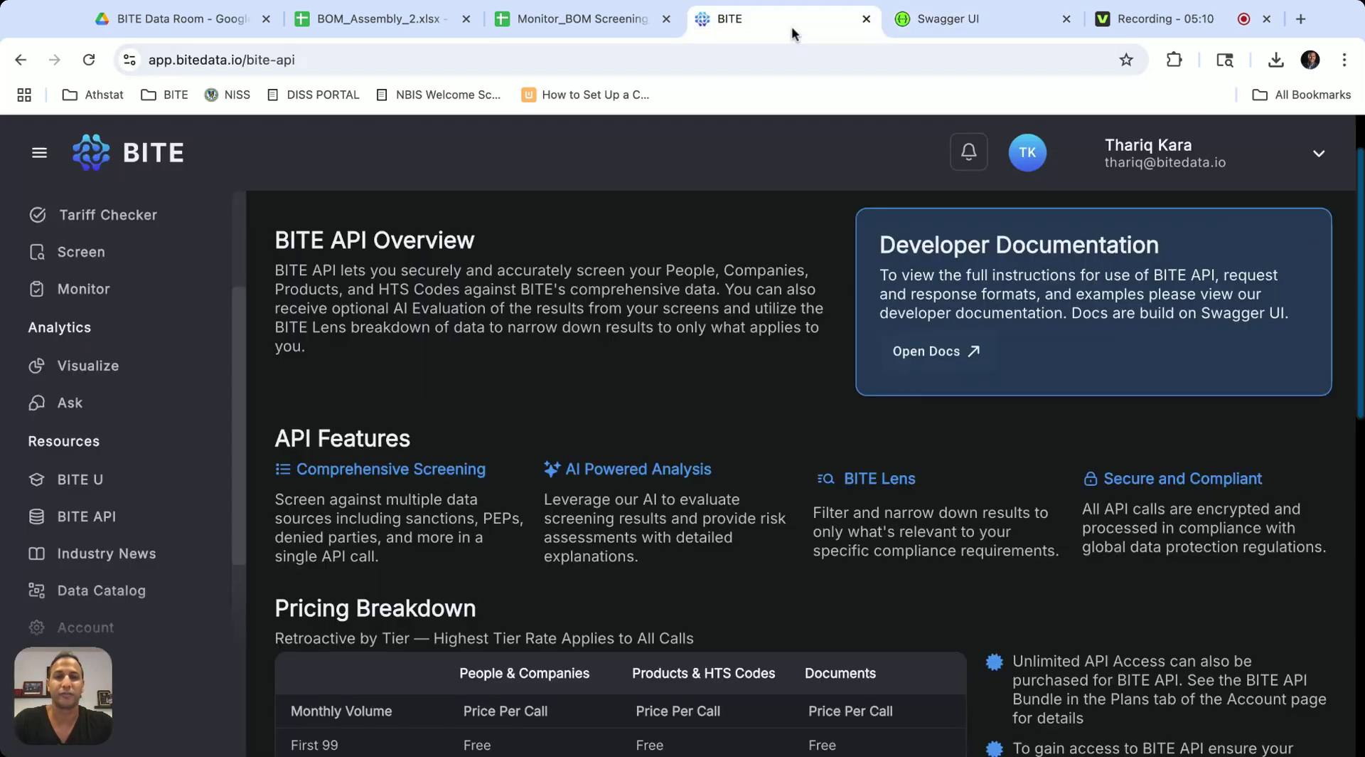
{"action": "scroll", "coordinate": [706, 478], "scroll_direction": "down", "scroll_amount": 1}
{"action": "scroll", "coordinate": [706, 479], "scroll_direction": "down", "scroll_amount": 2}
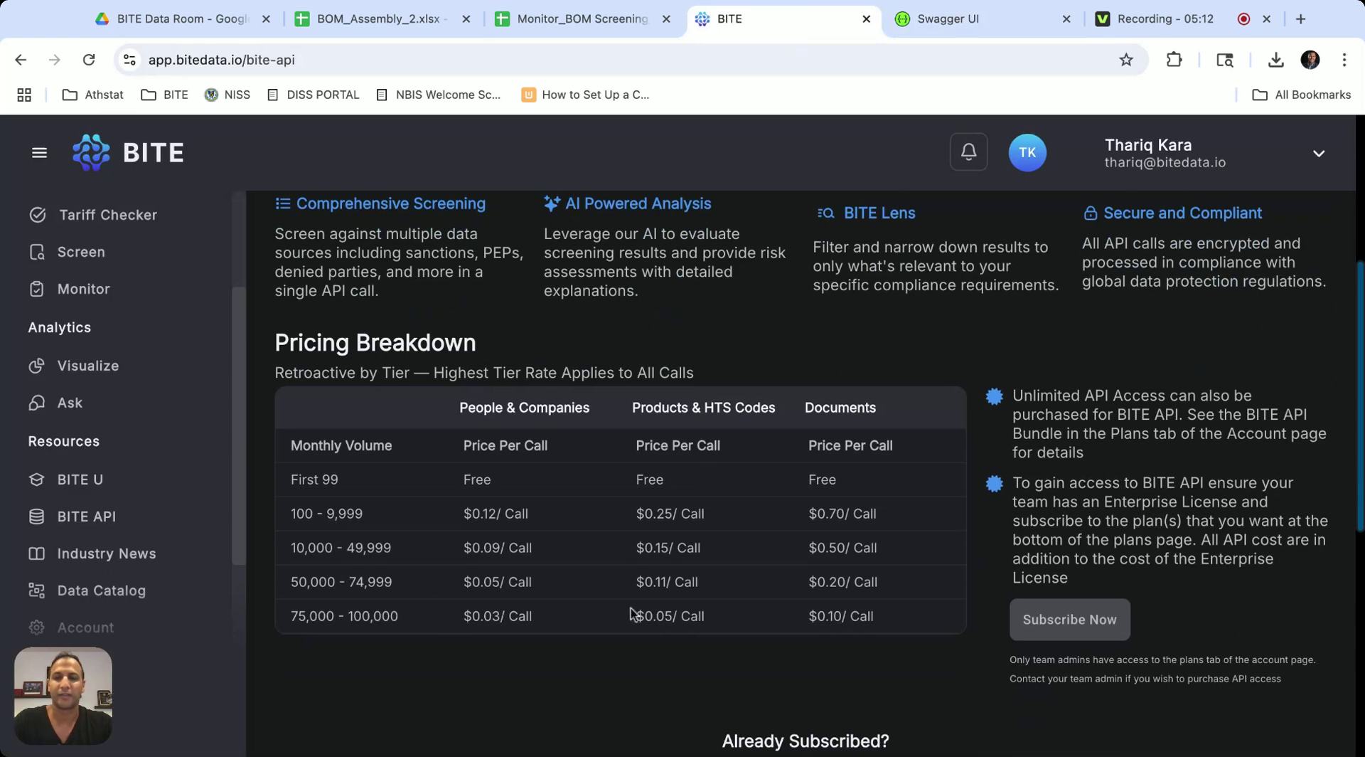
{"action": "scroll", "coordinate": [66, 597], "scroll_direction": "down", "scroll_amount": 3}
Open the High Risk Entities data set from the Data Catalog
{"action": "left_click", "coordinate": [107, 508]}
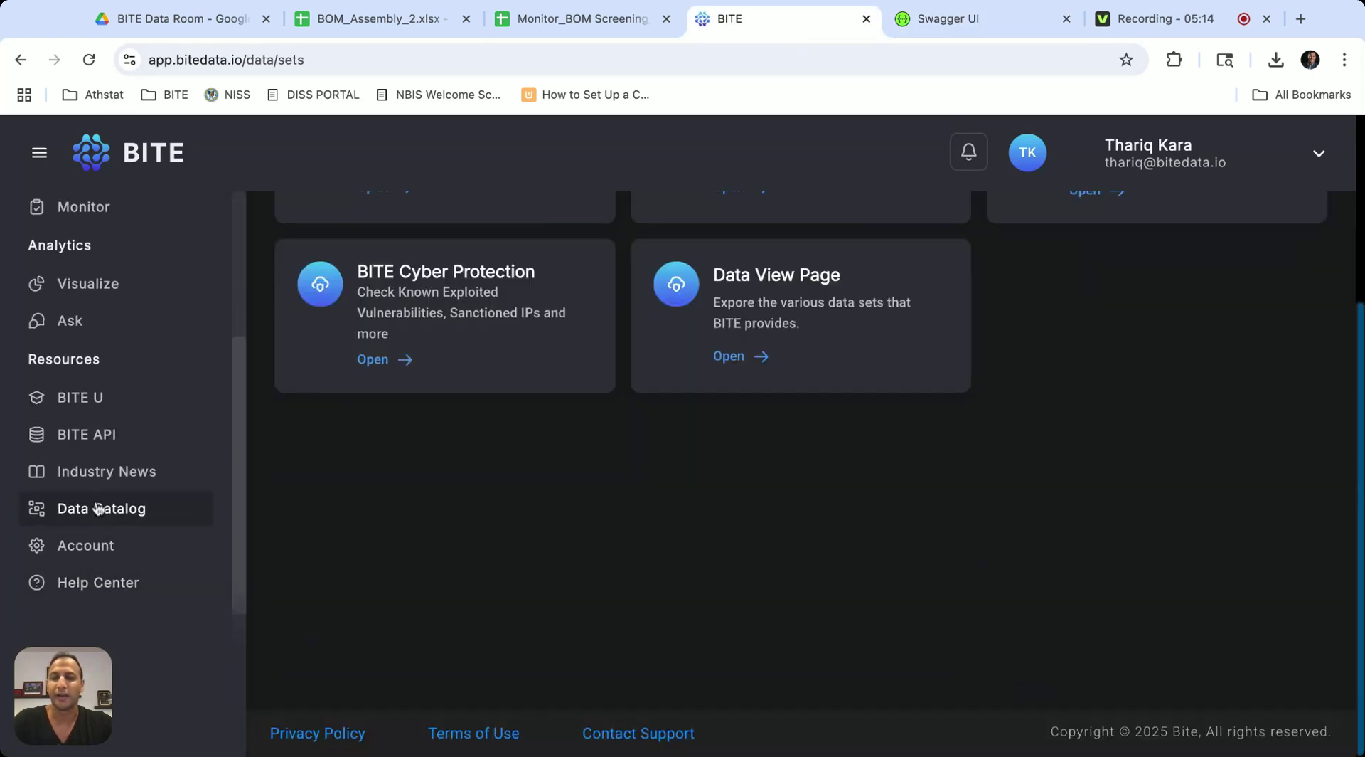
{"action": "scroll", "coordinate": [748, 432], "scroll_direction": "up", "scroll_amount": 3}
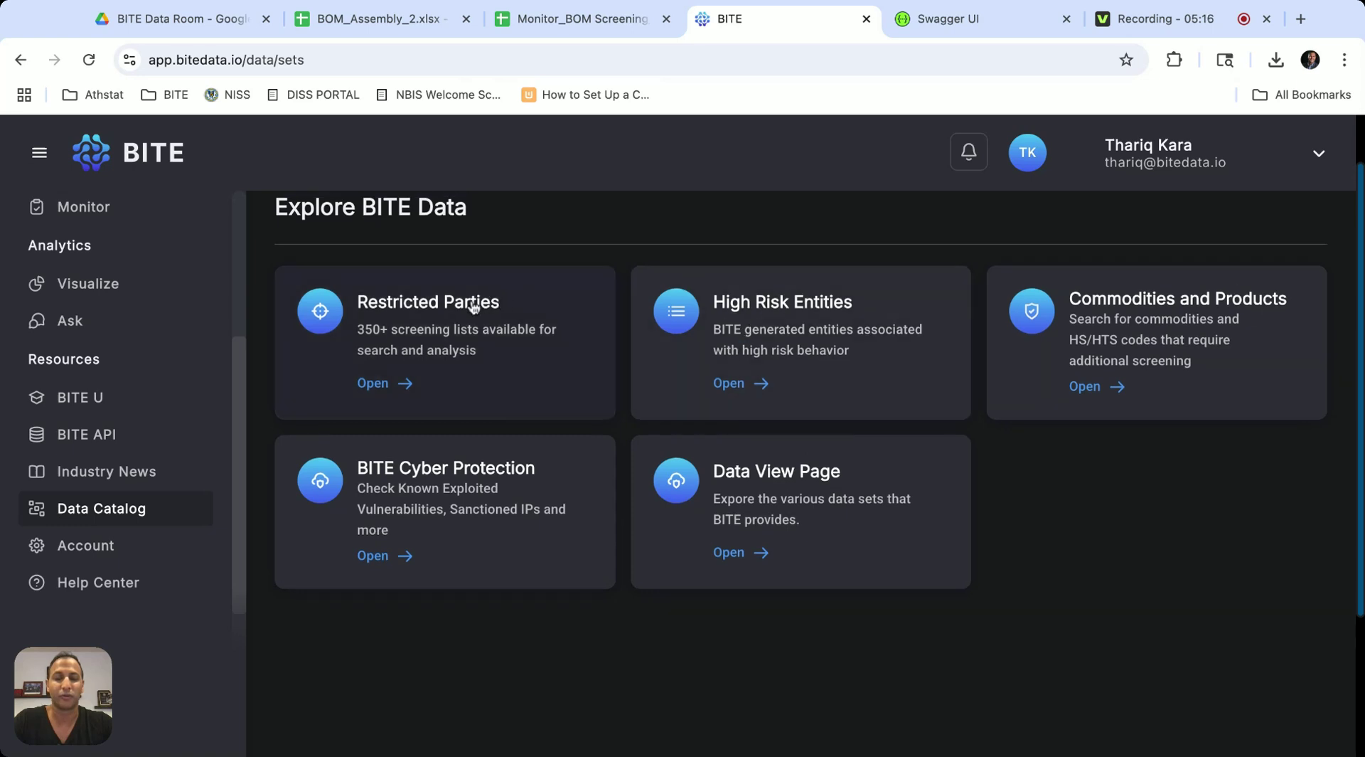
{"action": "left_click", "coordinate": [796, 307]}
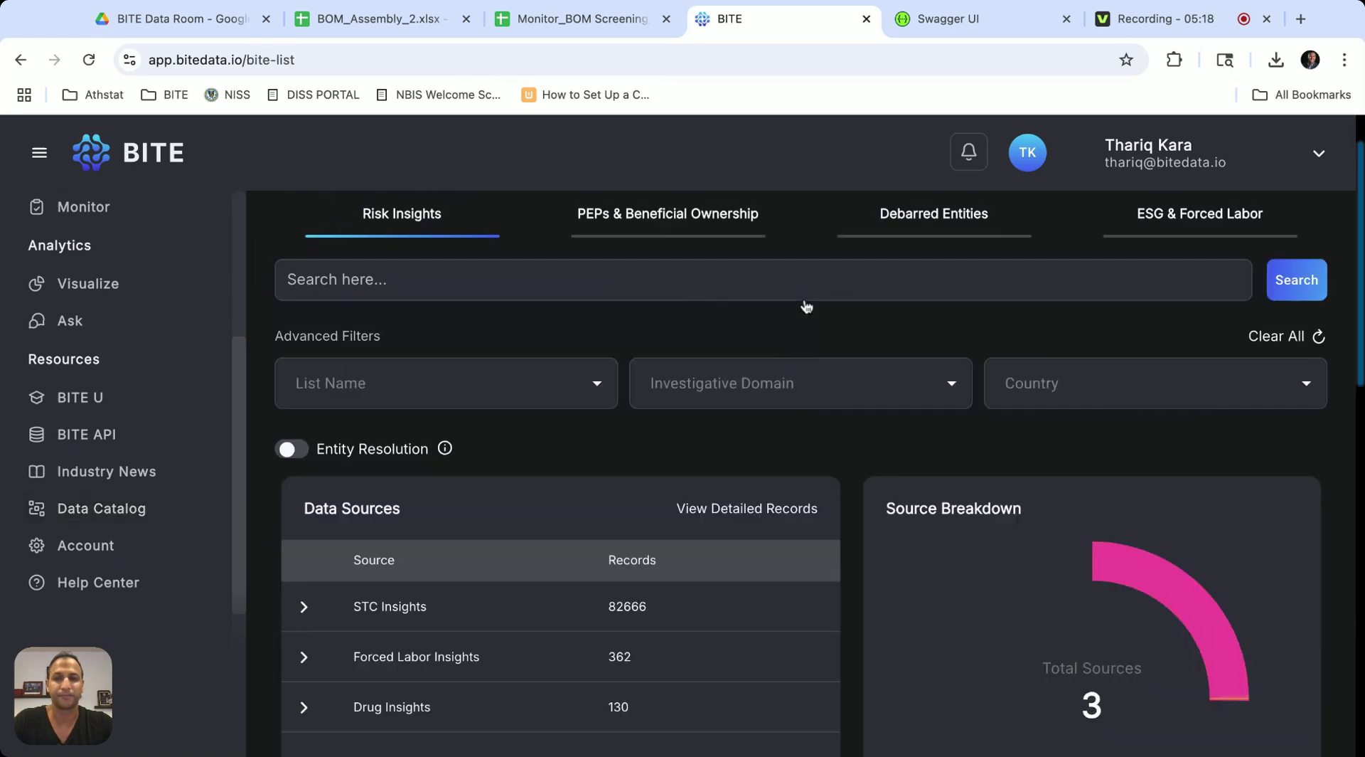
Show the PEPs & Beneficial Ownership data sources in the High Risk Entities data set
{"action": "left_click", "coordinate": [642, 212]}
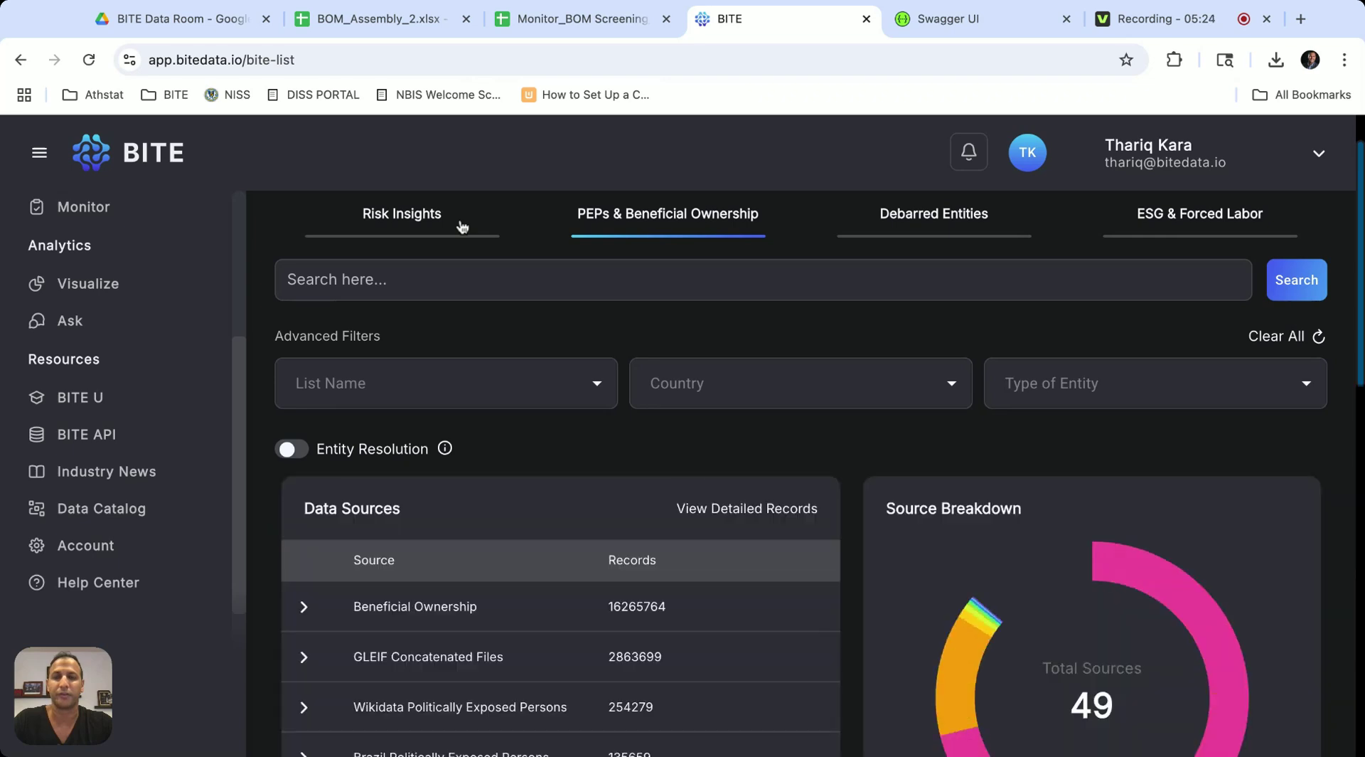
{"action": "scroll", "coordinate": [559, 386], "scroll_direction": "down", "scroll_amount": 2}
Open the account's team list and review the members' permission levels
{"action": "left_click", "coordinate": [83, 544]}
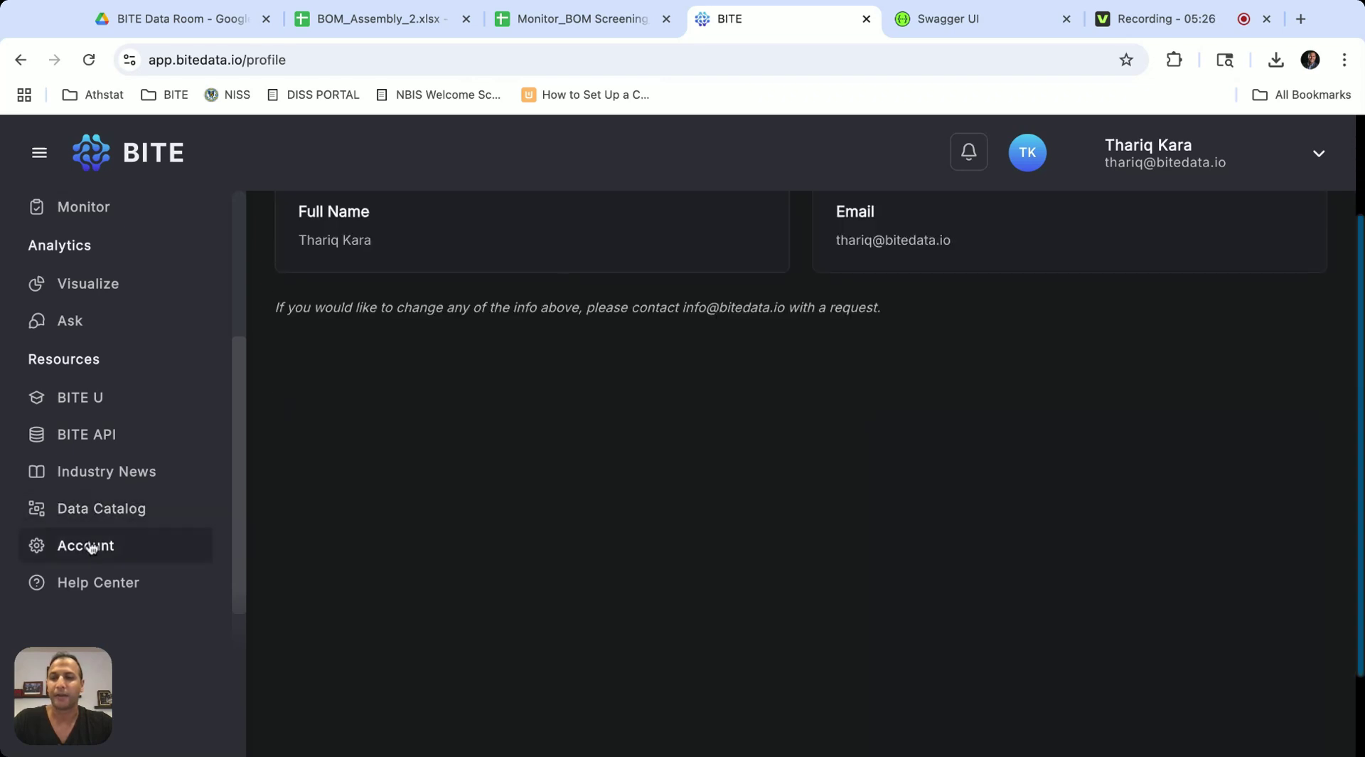
{"action": "left_click", "coordinate": [419, 275]}
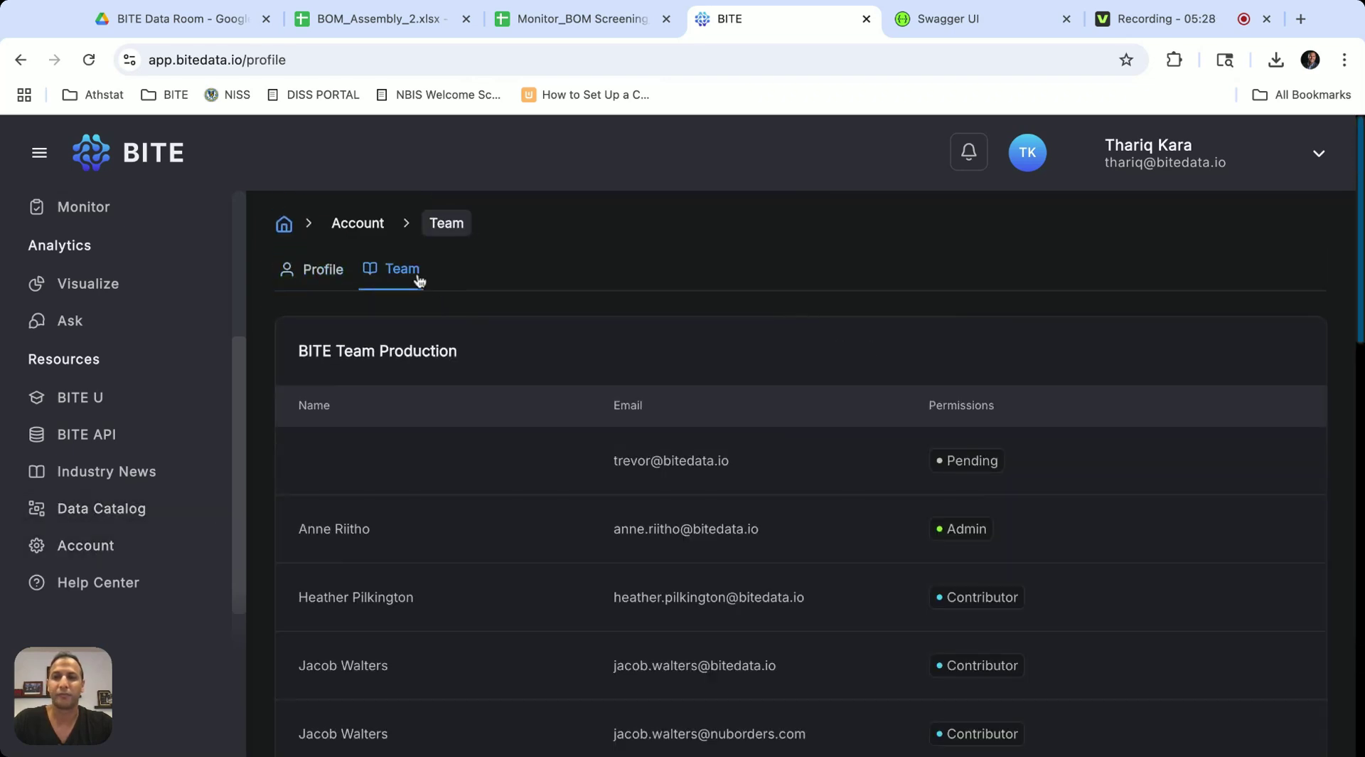
{"action": "scroll", "coordinate": [593, 391], "scroll_direction": "down", "scroll_amount": 2}
{"action": "scroll", "coordinate": [595, 395], "scroll_direction": "up", "scroll_amount": 1}
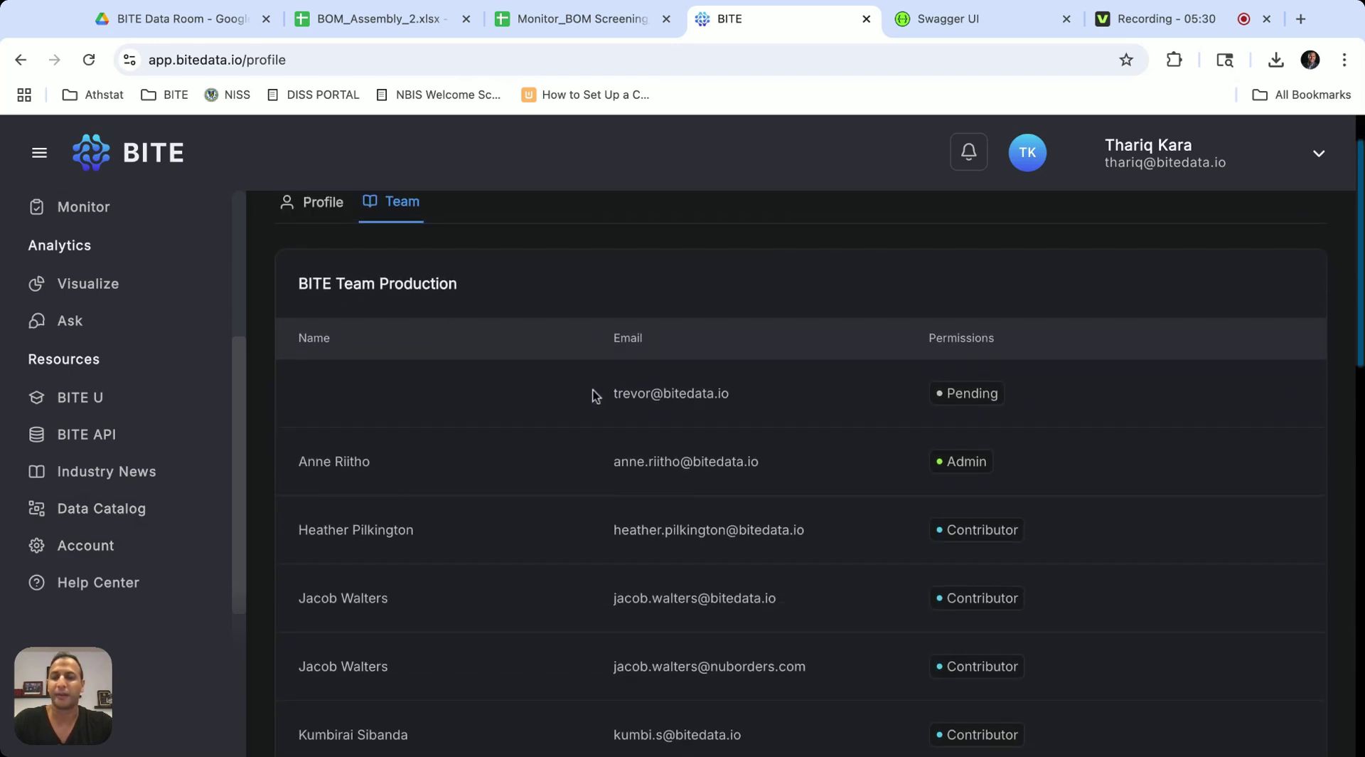
Open the BOM Check Cotton Bag monitor ticket and examine the audit log in its activity record
{"action": "scroll", "coordinate": [99, 574], "scroll_direction": "up", "scroll_amount": 4}
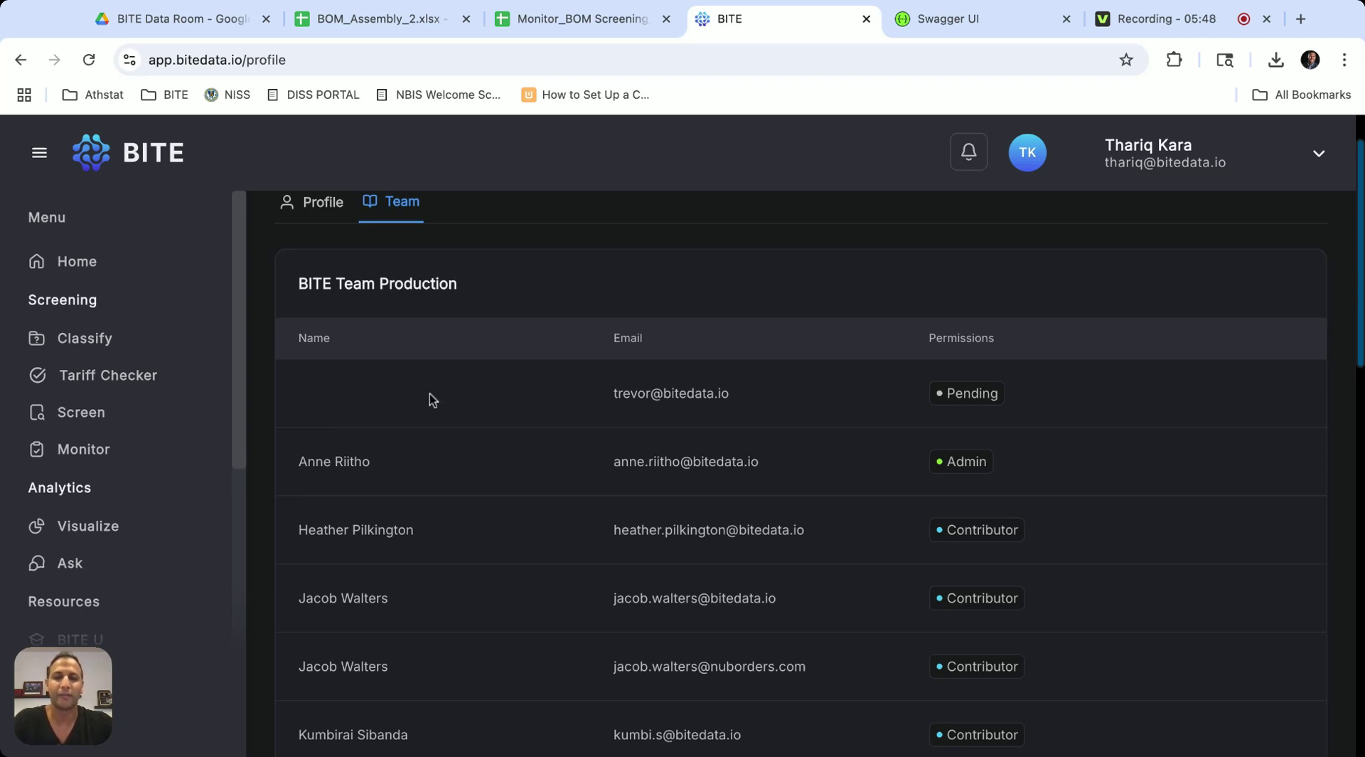
{"action": "left_click", "coordinate": [122, 449]}
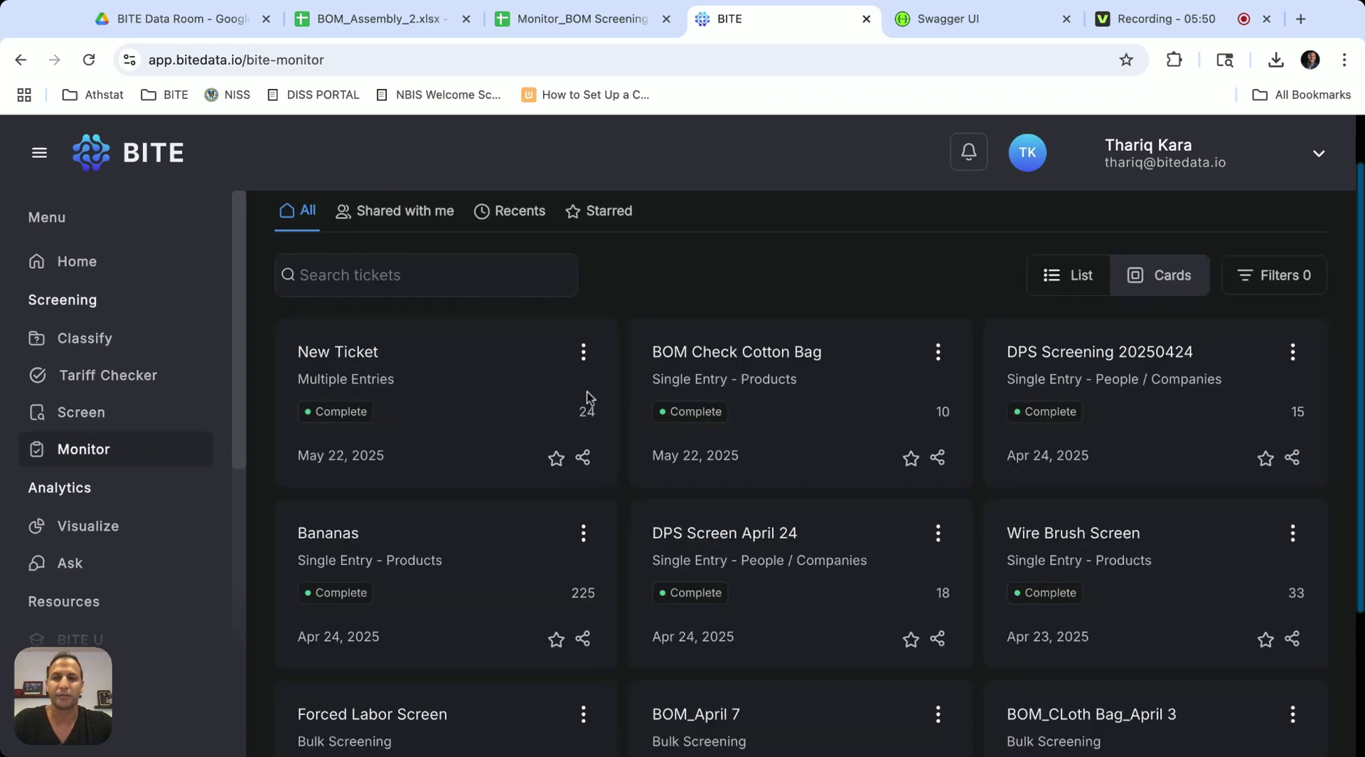
{"action": "left_click", "coordinate": [695, 357]}
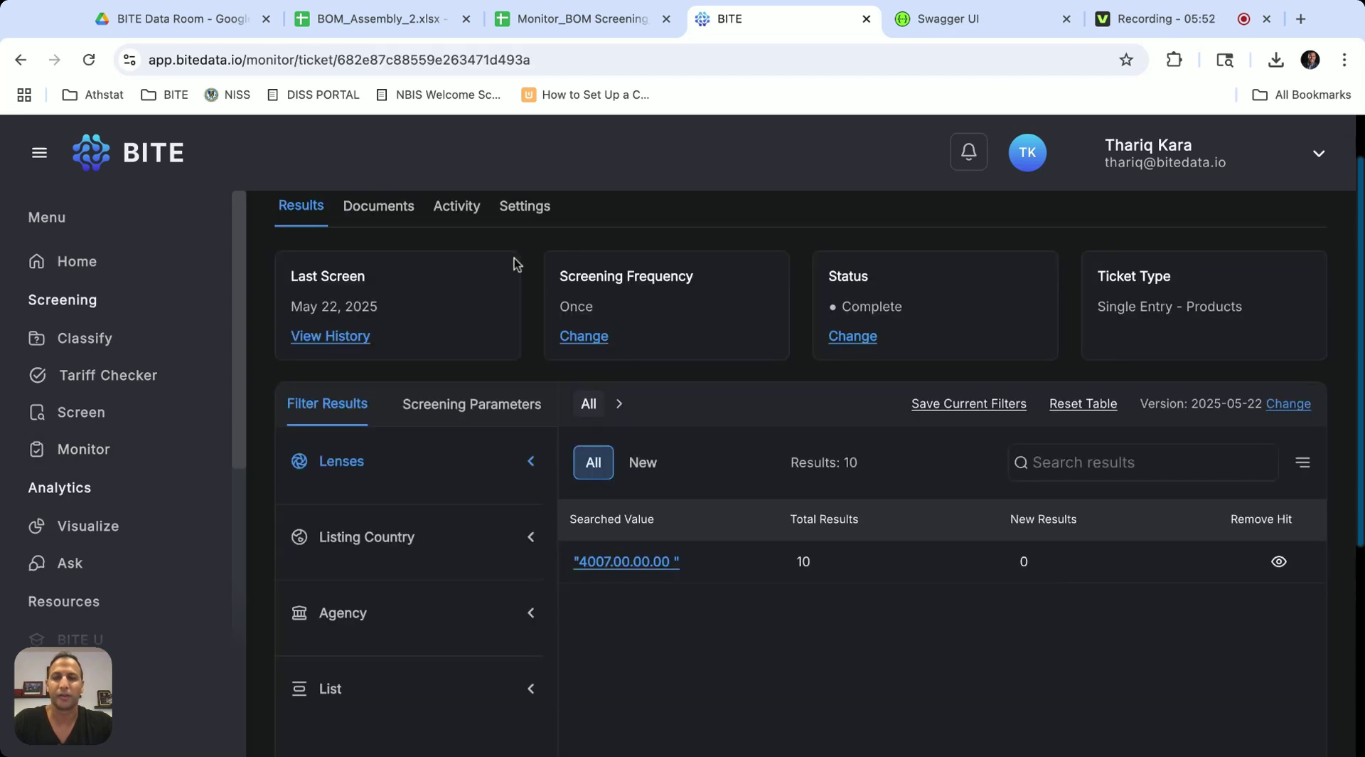
{"action": "left_click", "coordinate": [470, 219]}
{"action": "scroll", "coordinate": [593, 492], "scroll_direction": "down", "scroll_amount": 5}
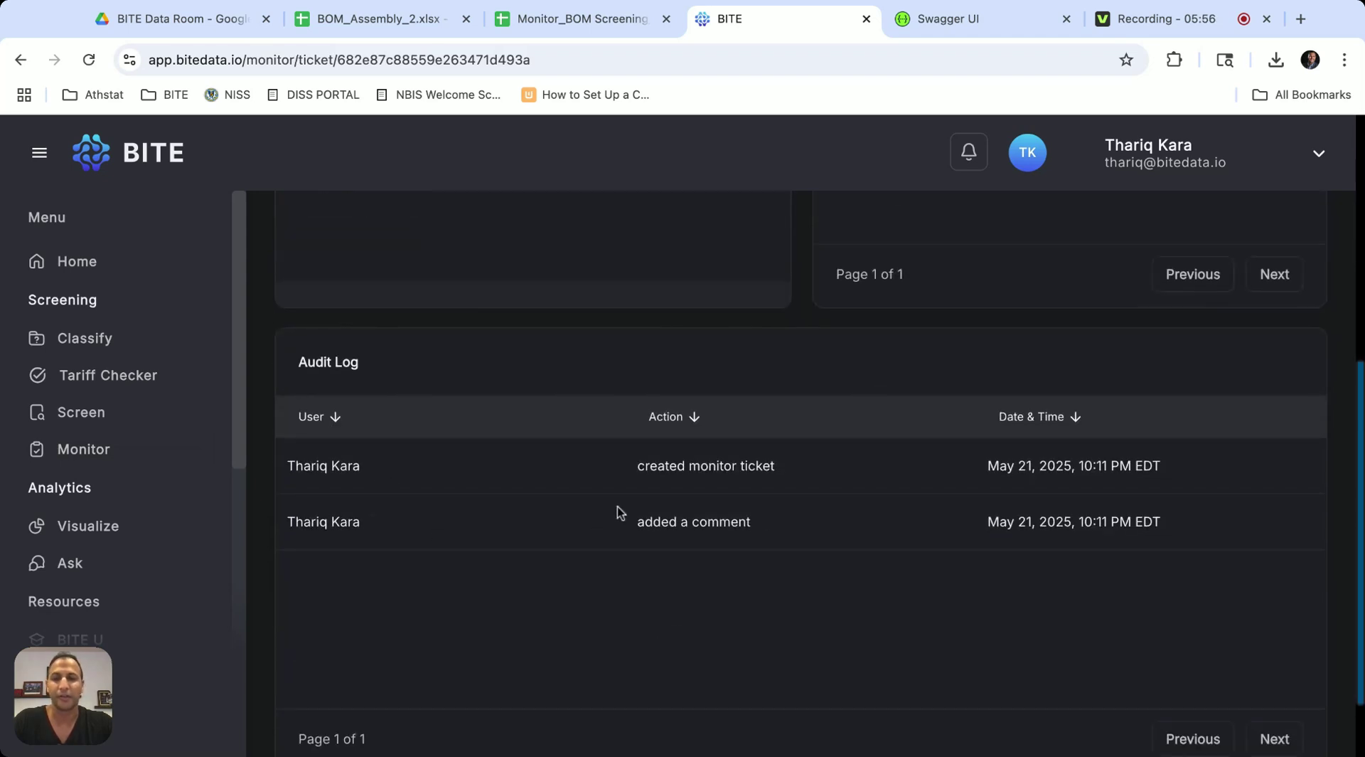
{"action": "scroll", "coordinate": [32, 520], "scroll_direction": "up", "scroll_amount": 1}
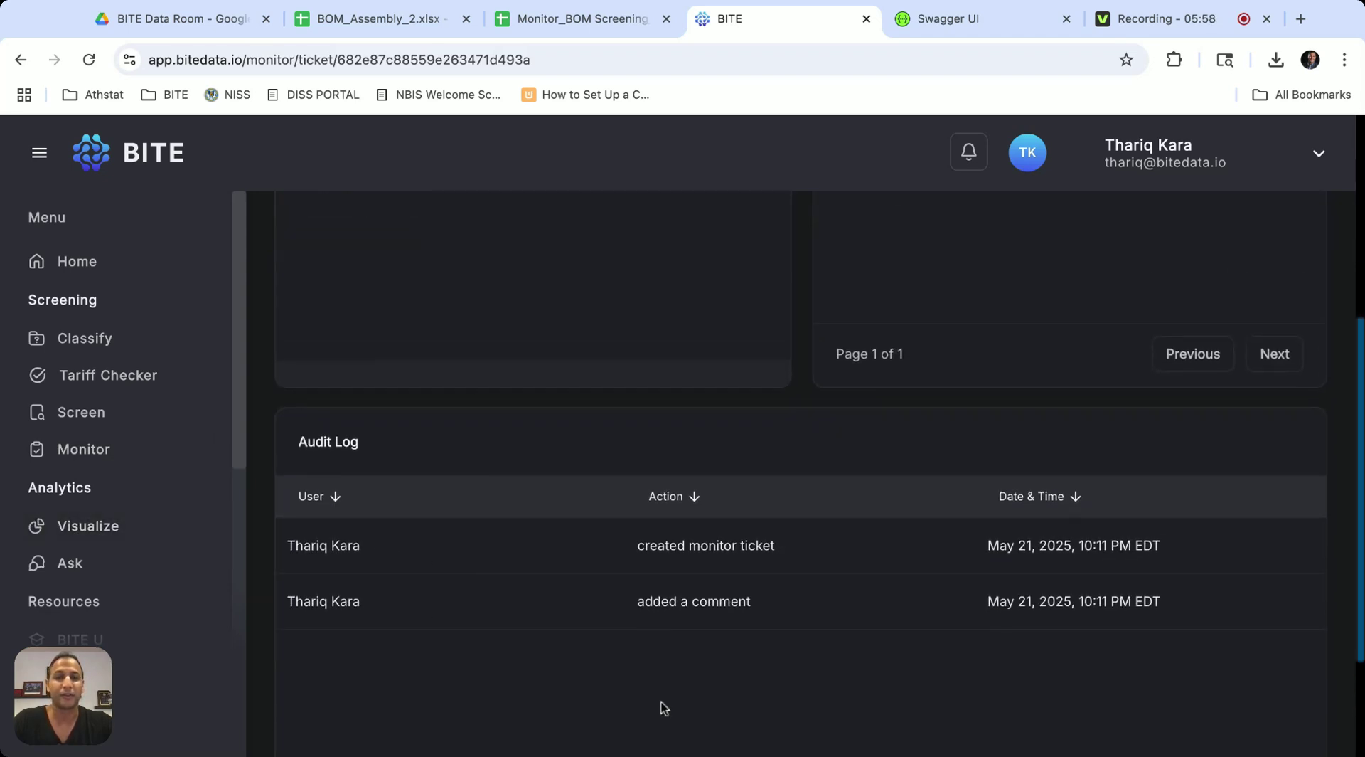